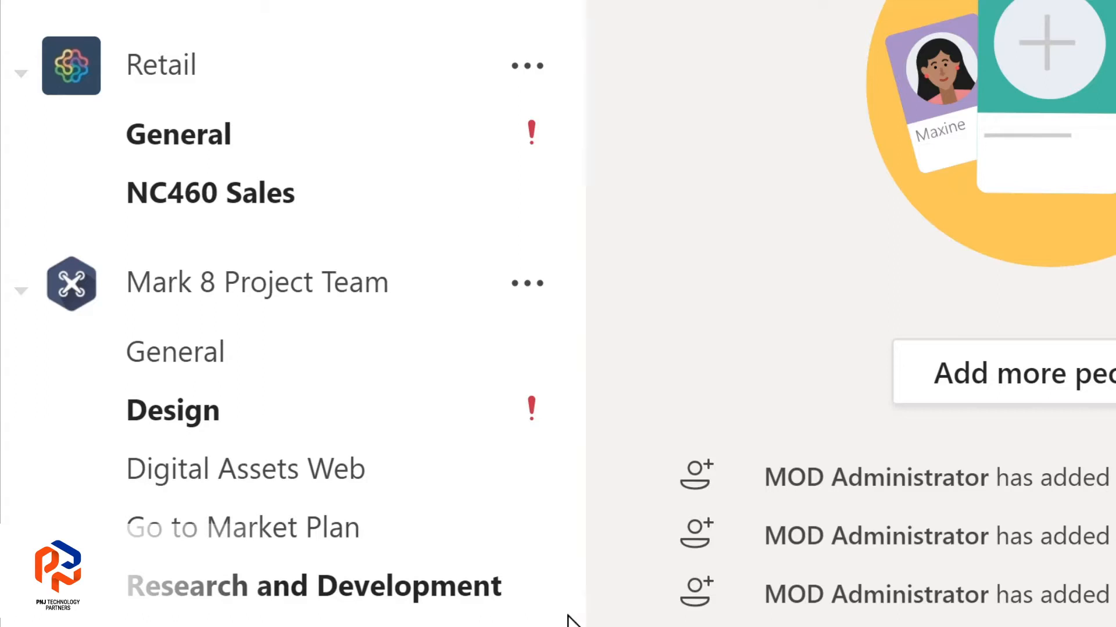
Open the Monthly Reports channel of the Sales and Marketing team
scroll(568, 615, down, 3)
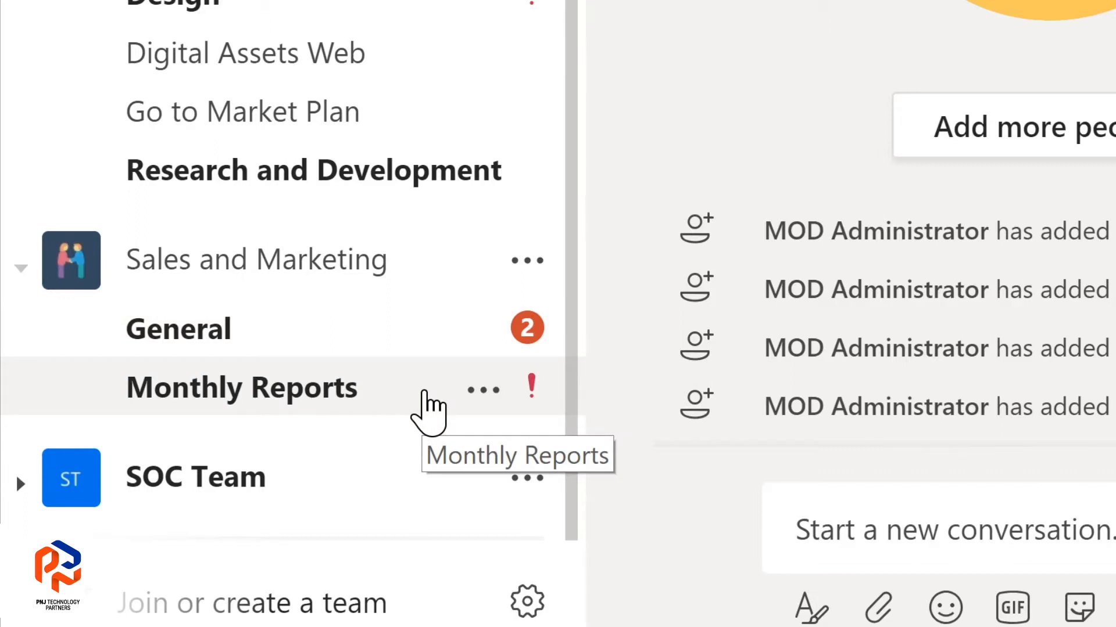
click(424, 390)
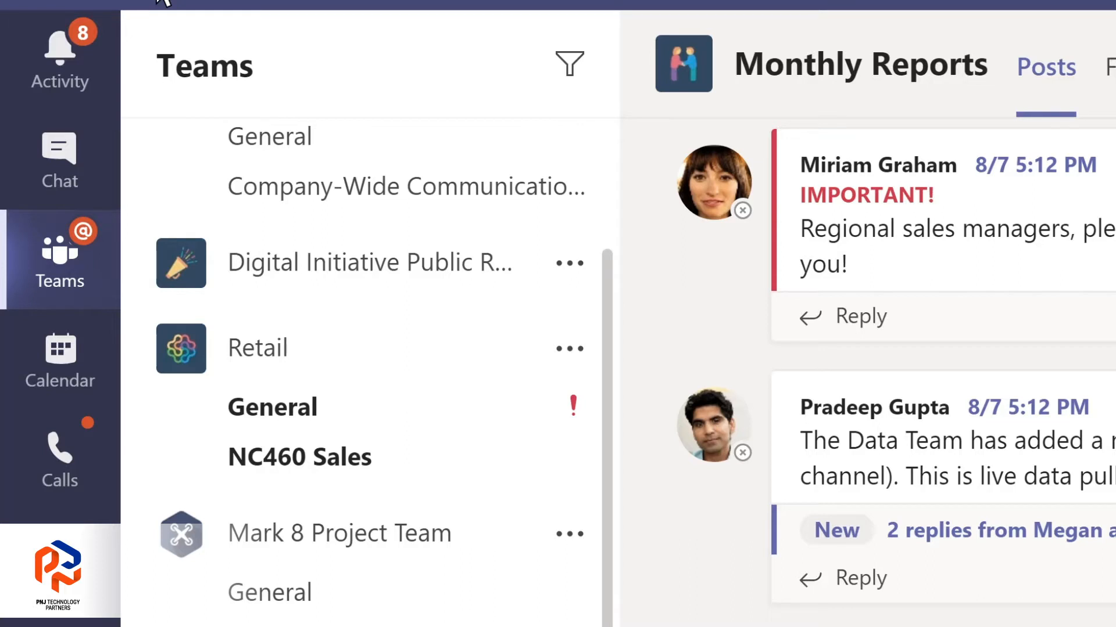
Open the activity feed and filter it by the keyword "marketing"
click(84, 80)
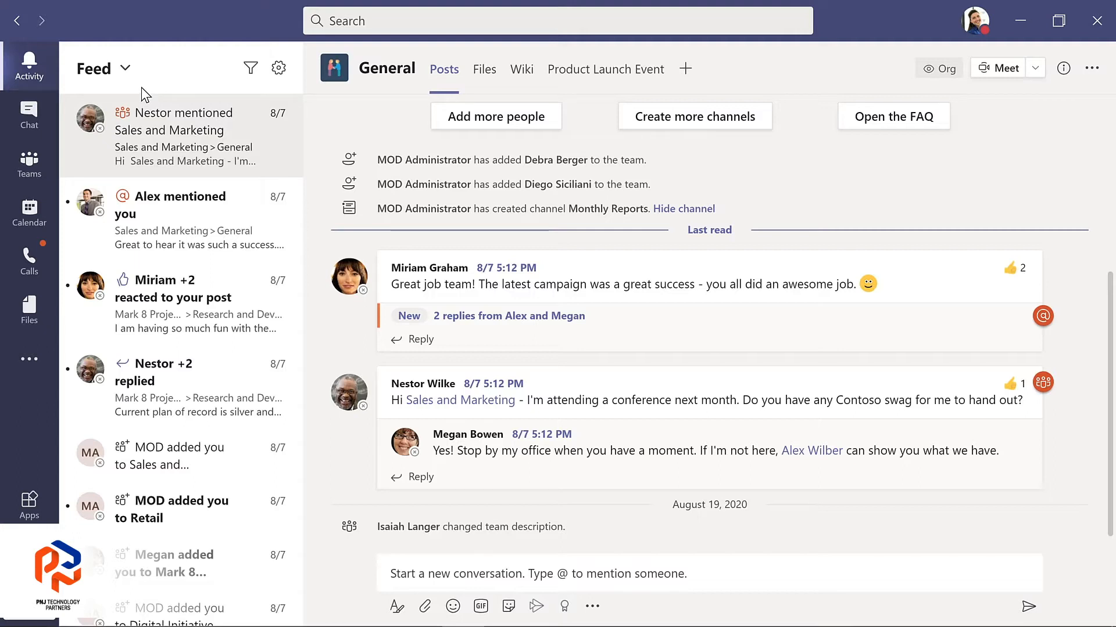
click(251, 70)
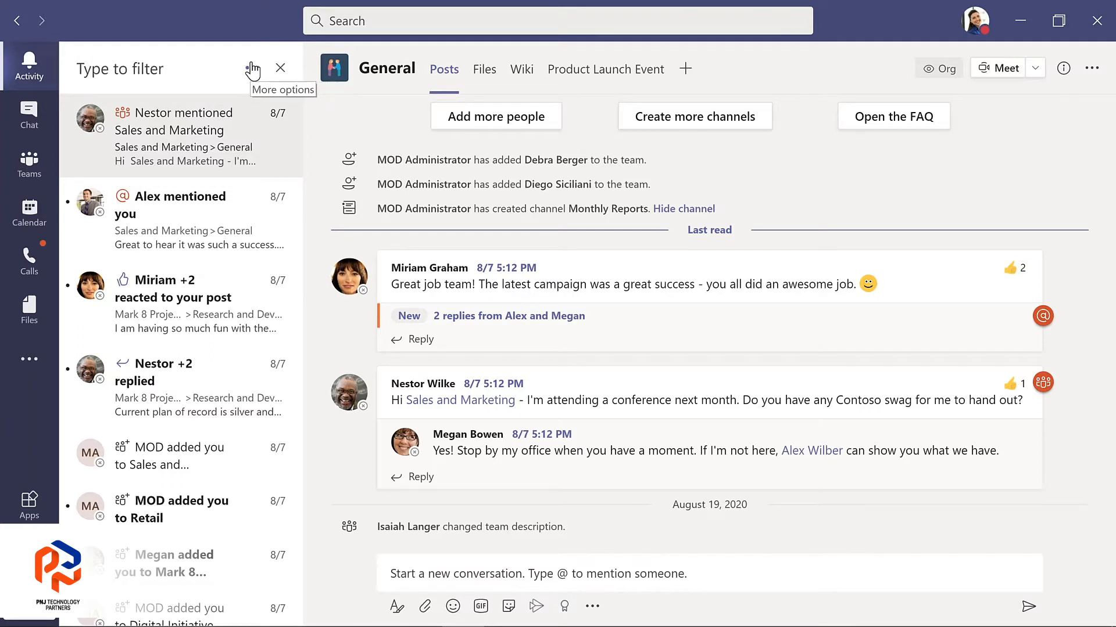
text(ma)
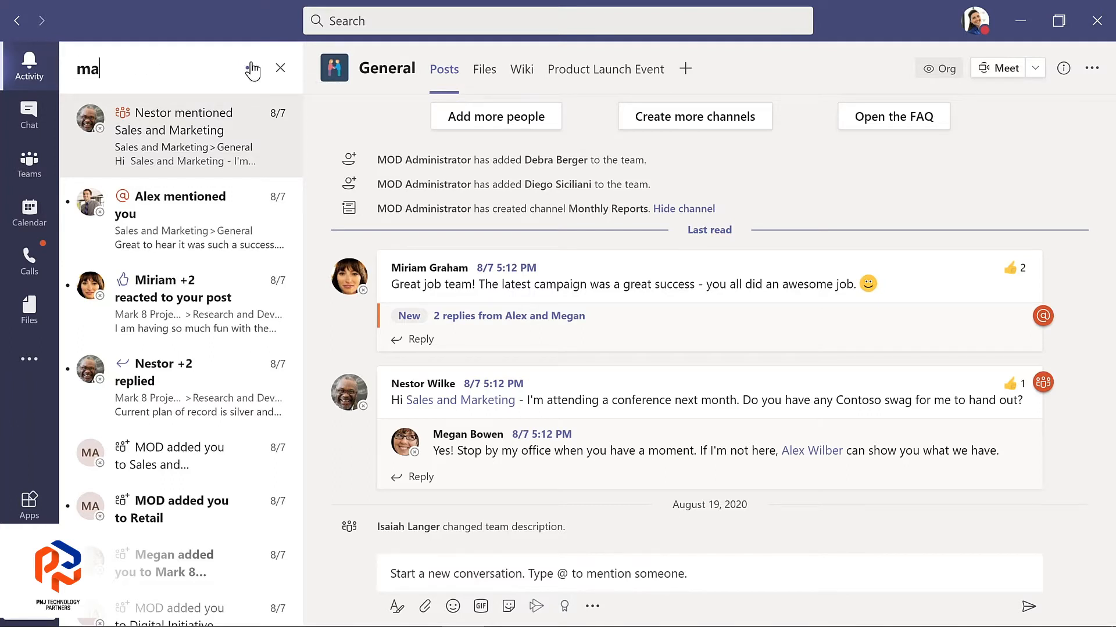
text(rketing)
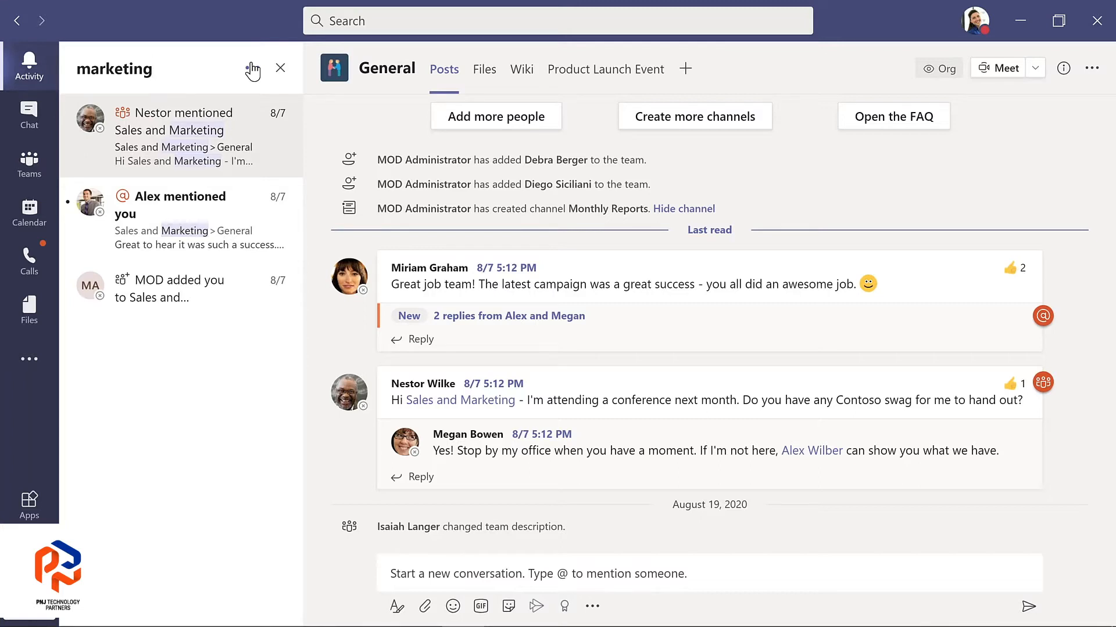
Look through the Chat, Calendar, Calls, Files and Apps areas and the account's profile options
click(45, 122)
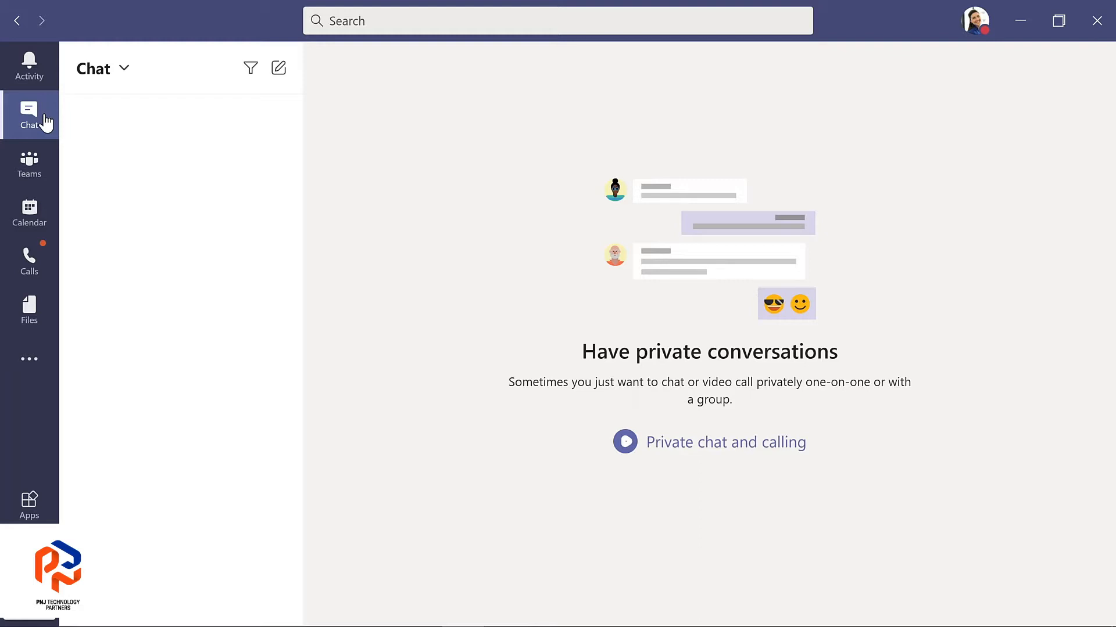
click(52, 215)
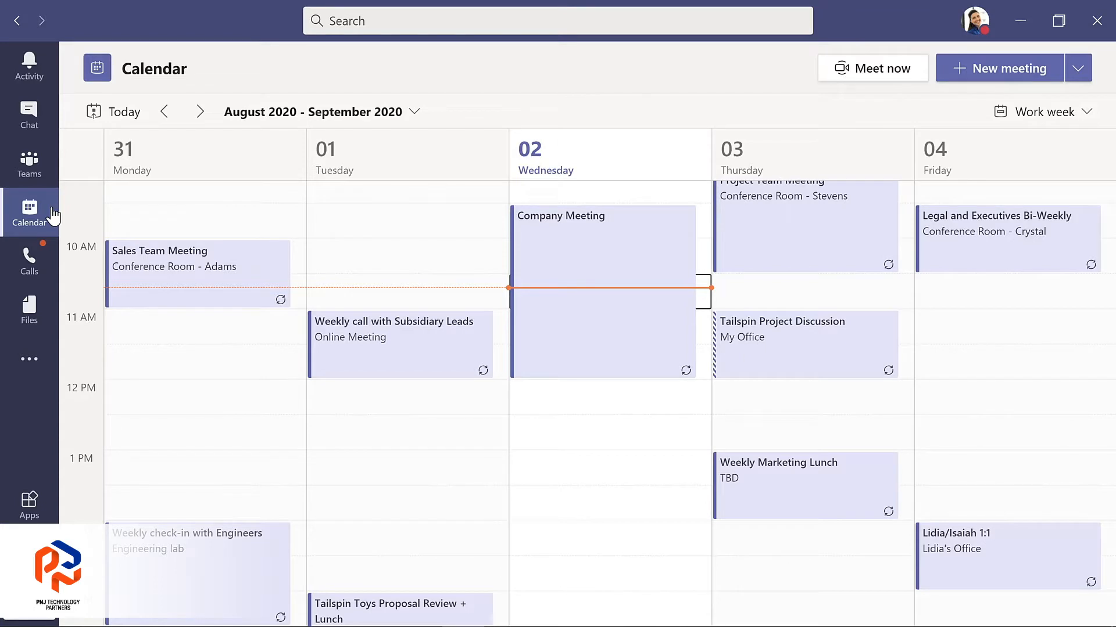
click(36, 268)
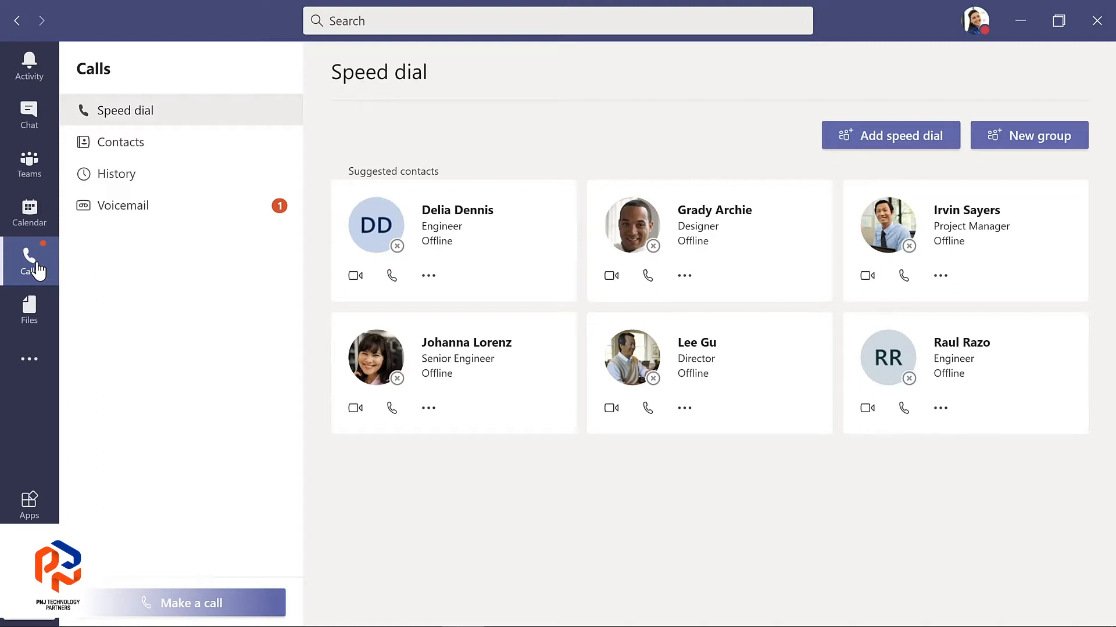
click(29, 311)
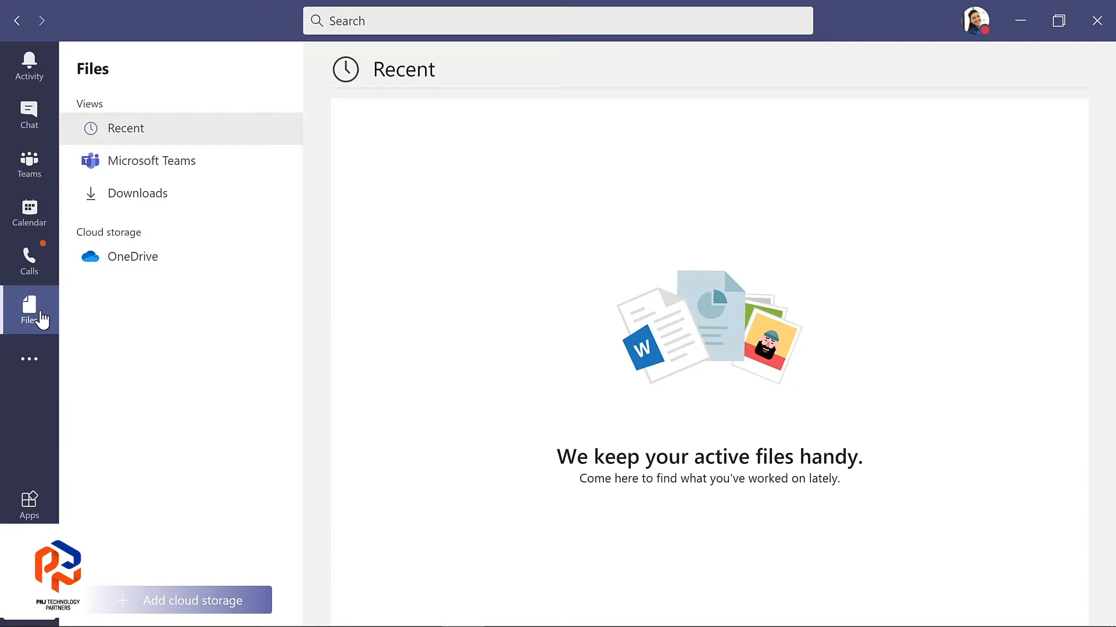
click(31, 505)
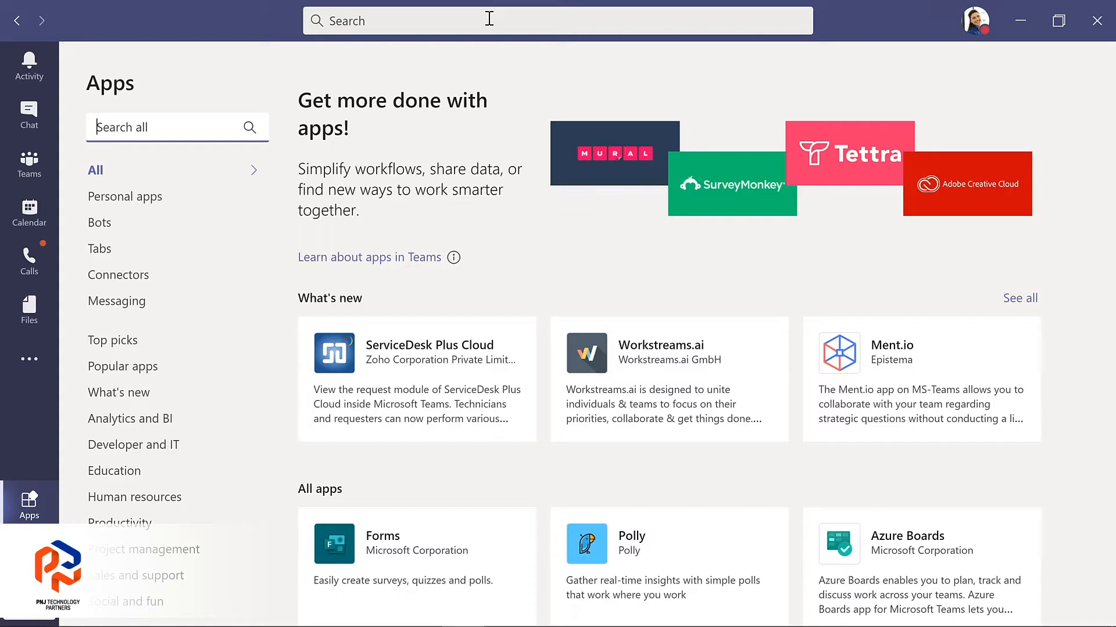
click(975, 33)
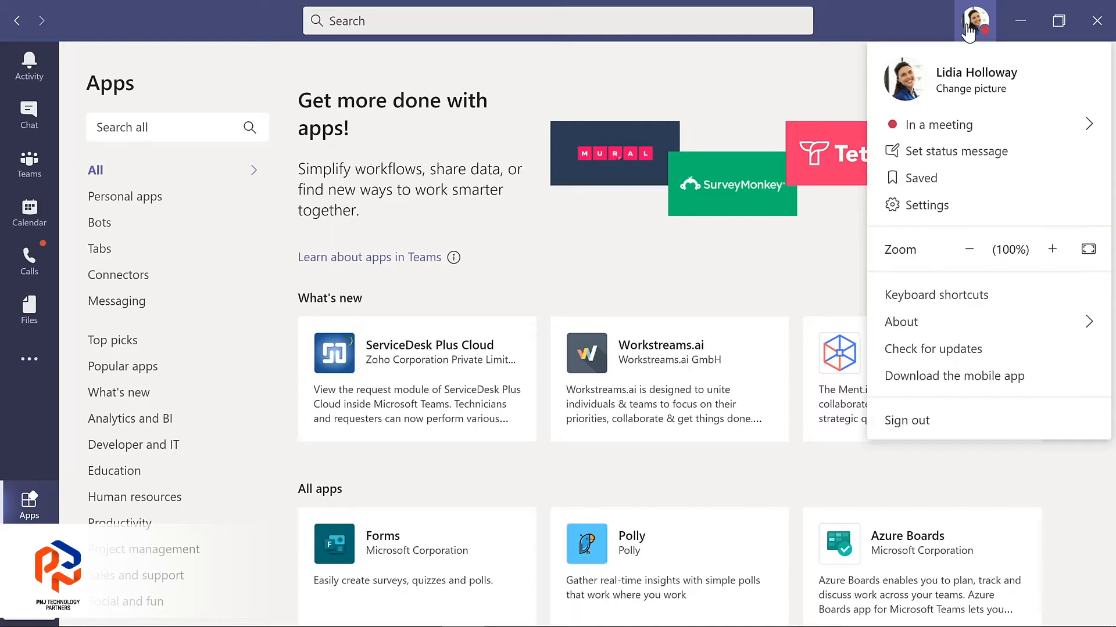
Create a private team from scratch named "Evergreen Project Team" with the description "Planning and development of Contoso learning management system"
click(46, 170)
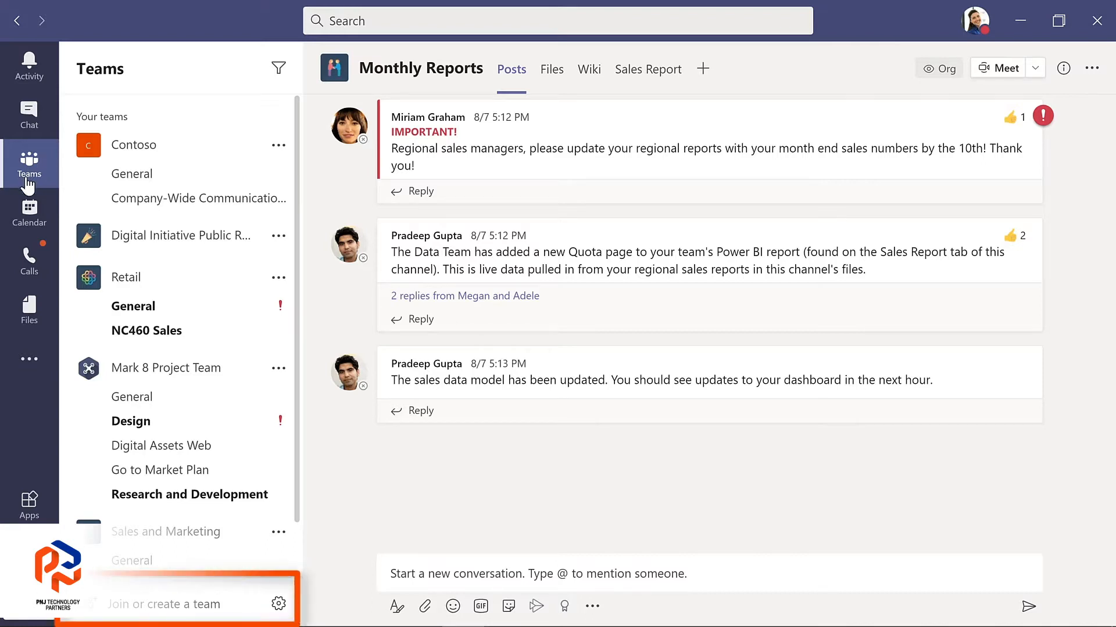
click(162, 607)
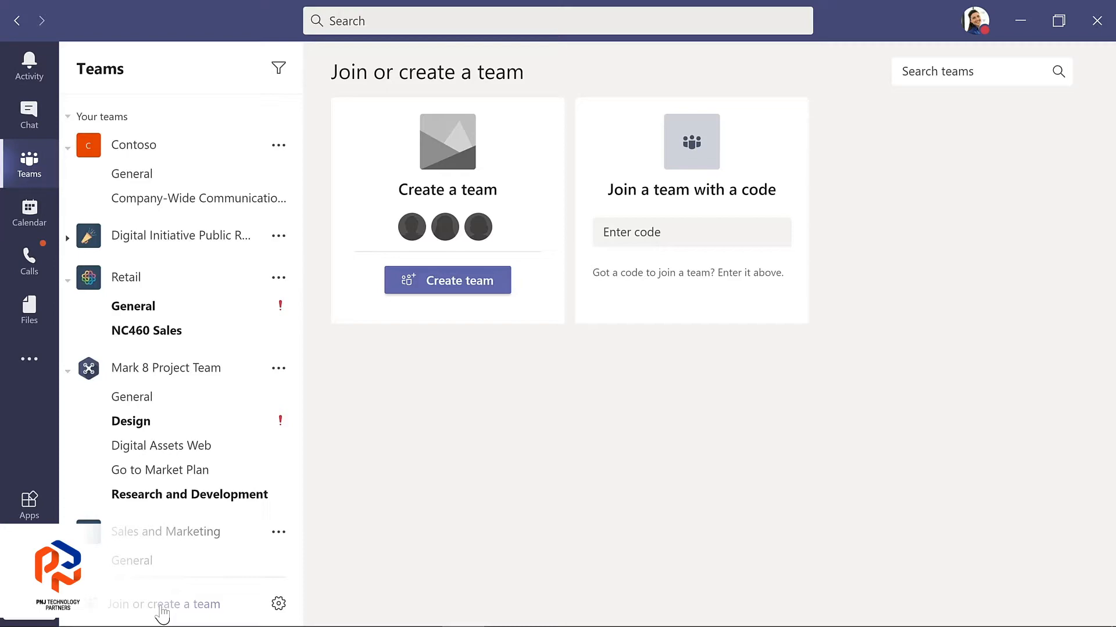
click(454, 280)
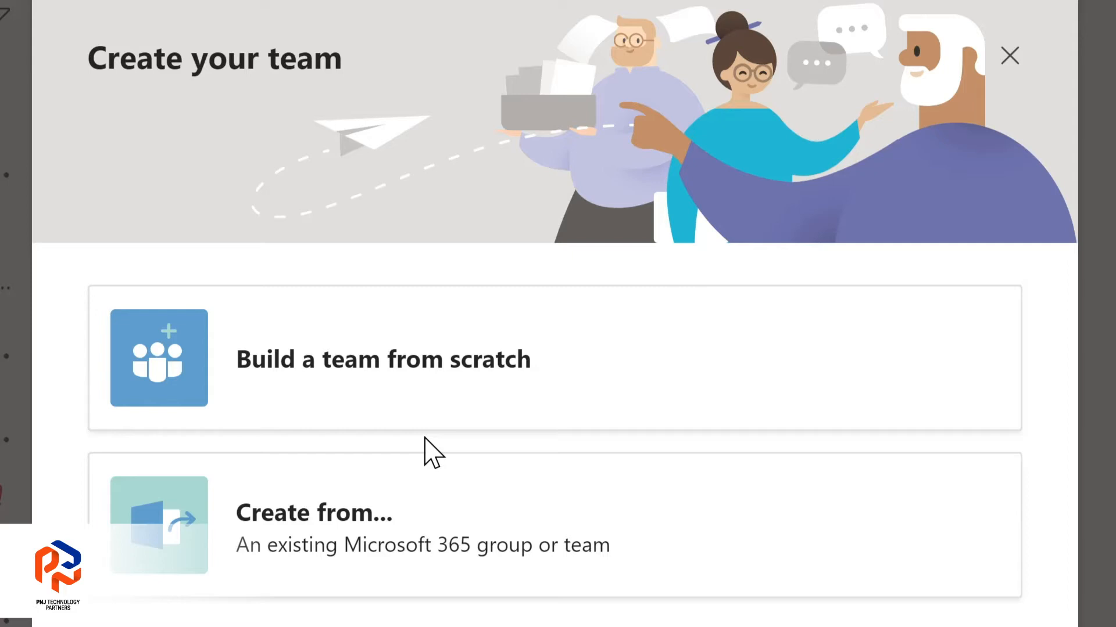
click(478, 366)
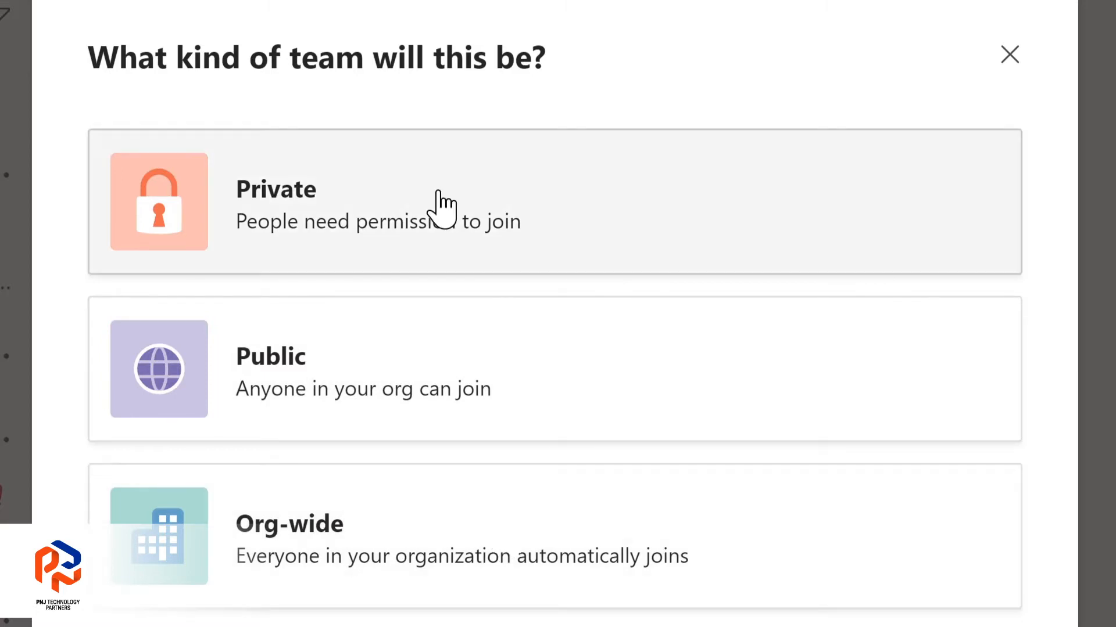
click(439, 201)
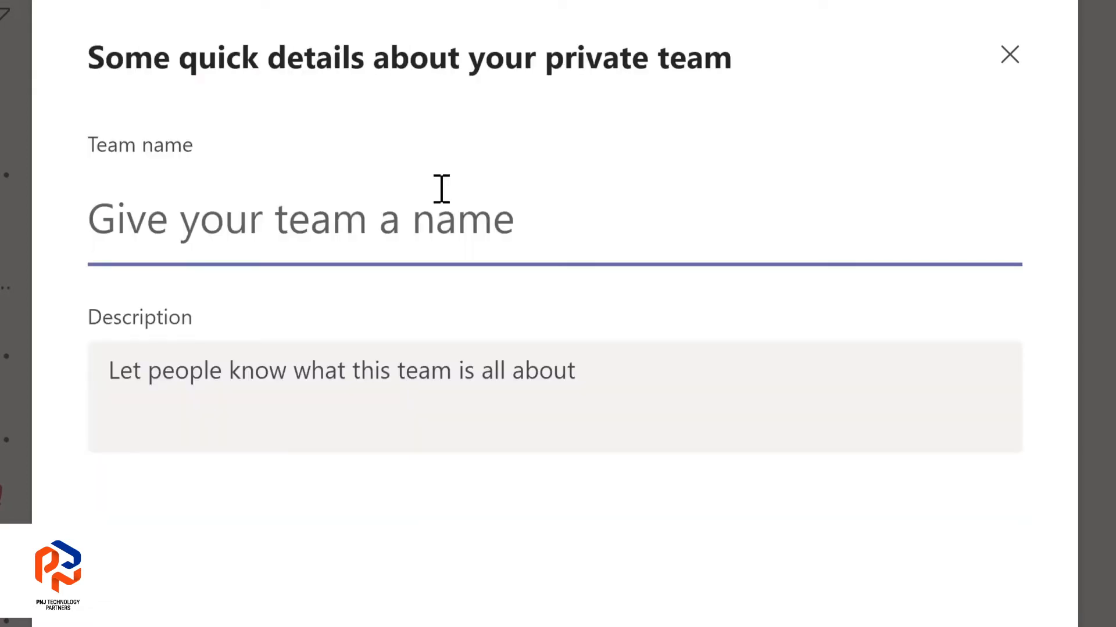
text(Evergre)
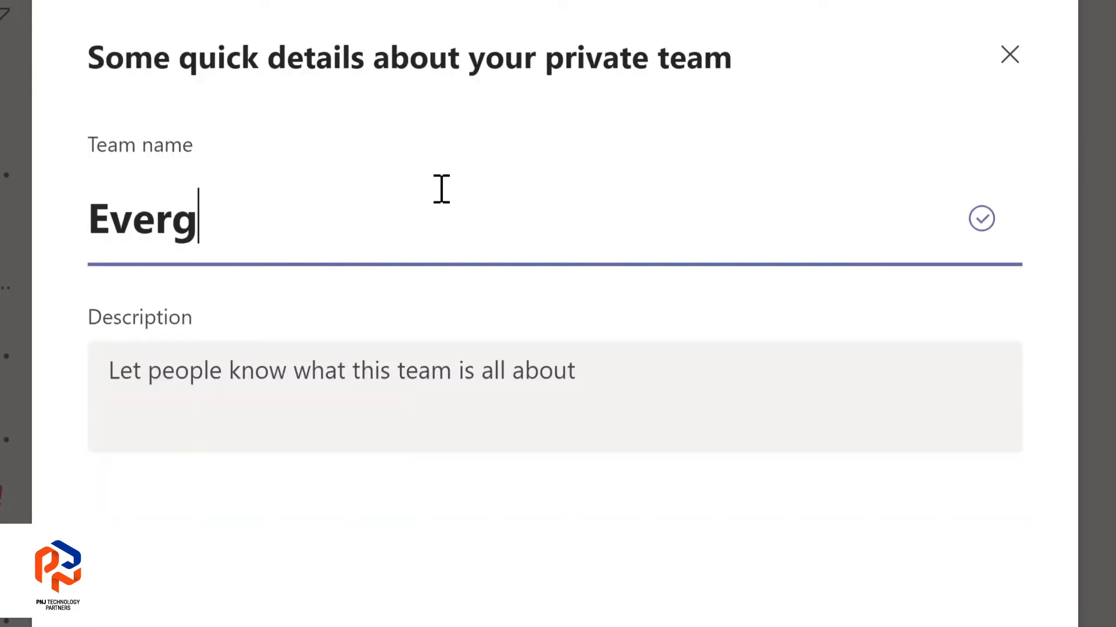
text(en Project Team)
key(Tab)
text(Planning and development of Contoso learning management system)
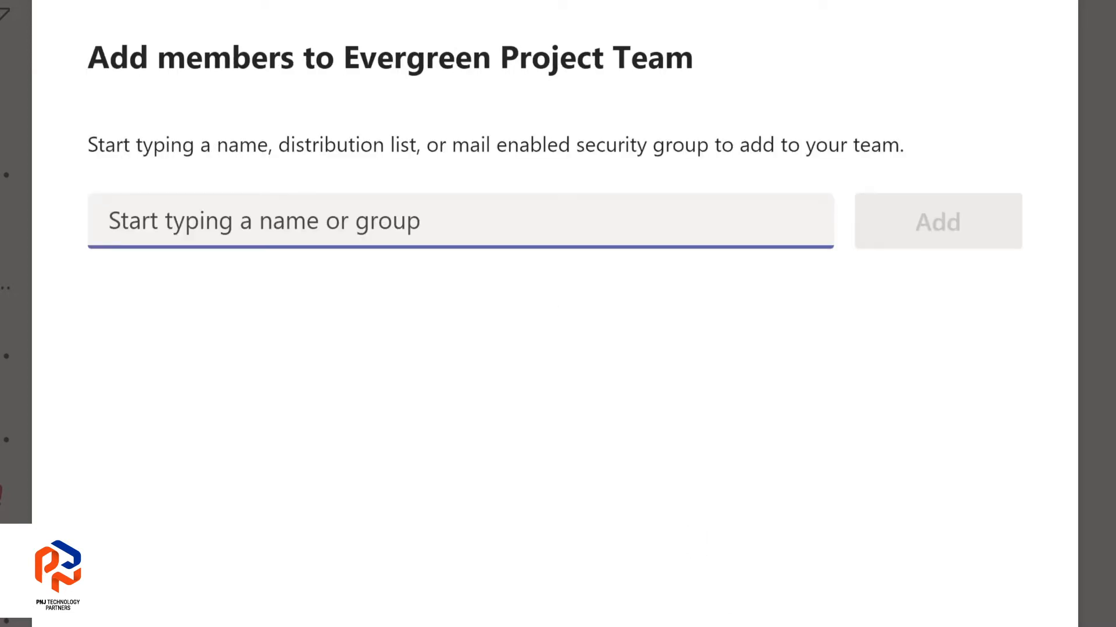
Add the planner, the project manager, the IT admin and the HR manager as members of Evergreen Project Team
text(Lynn)
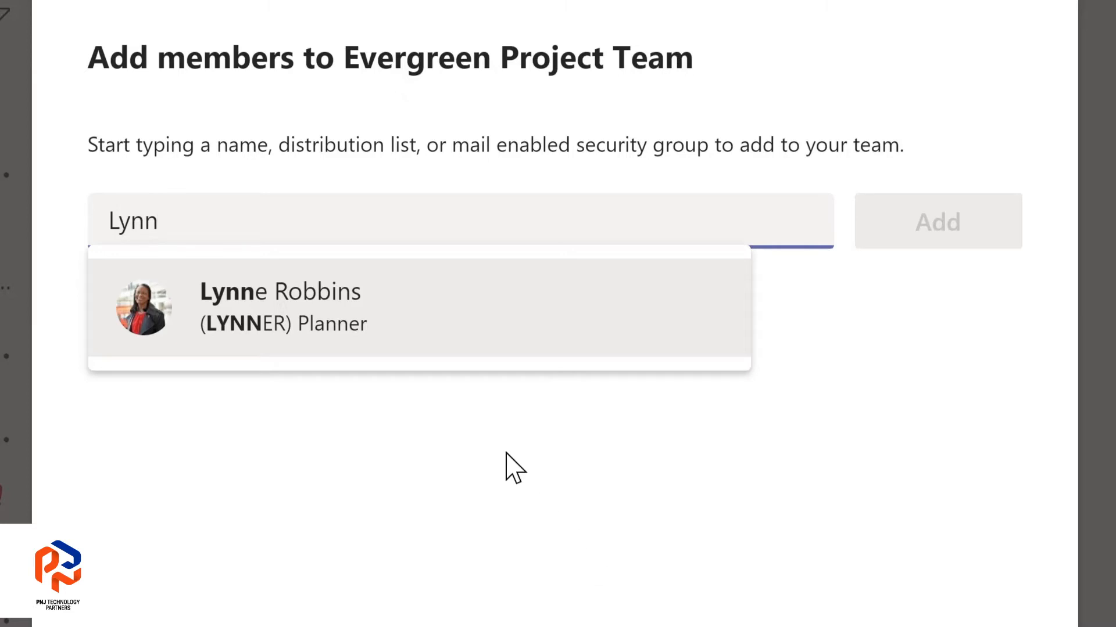
click(330, 320)
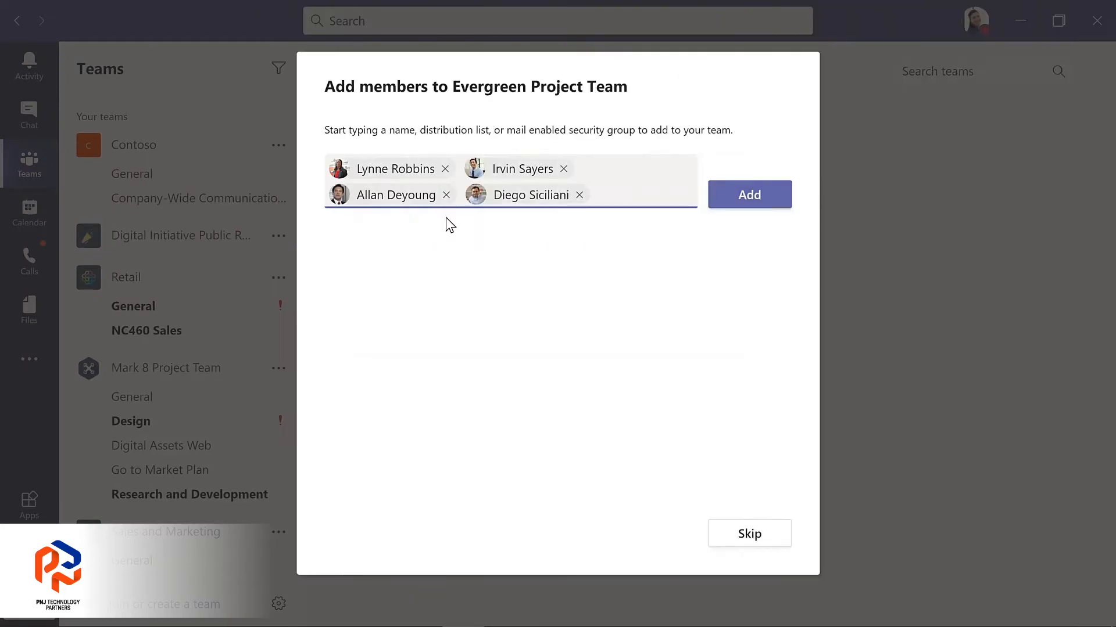
click(751, 205)
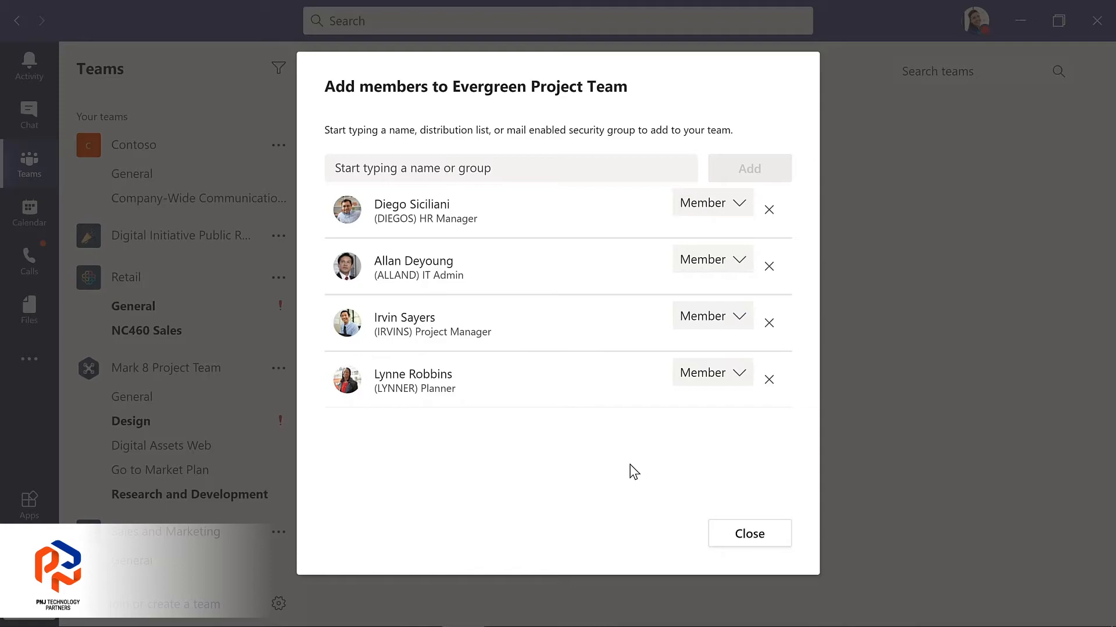
click(748, 535)
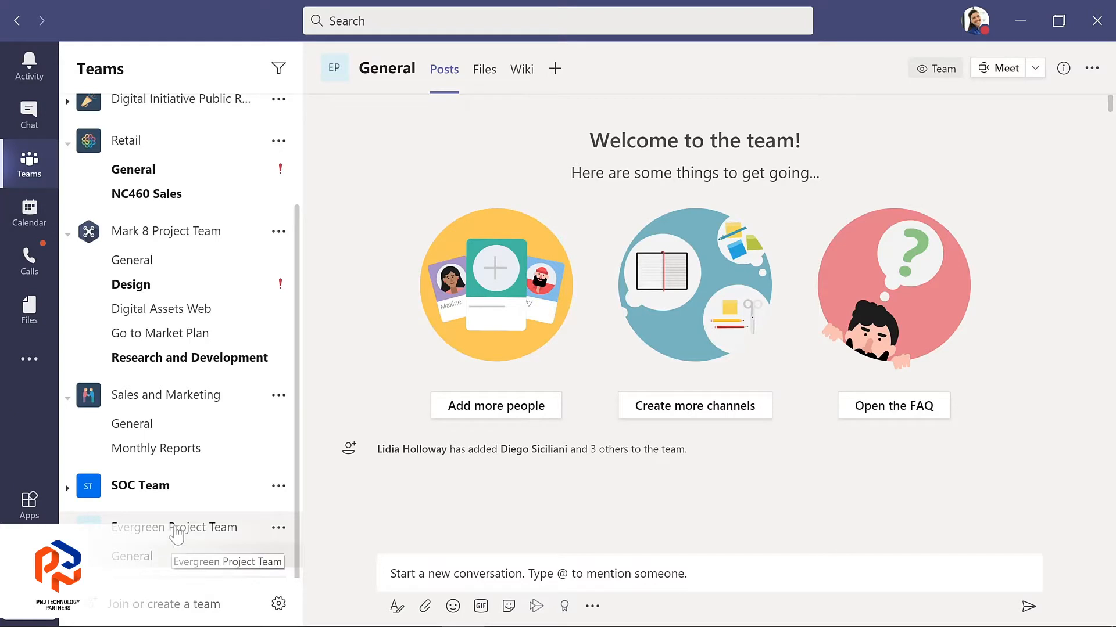
Move Evergreen Project Team up the teams list to sit directly above Sales and Marketing
drag(174, 541, 174, 294)
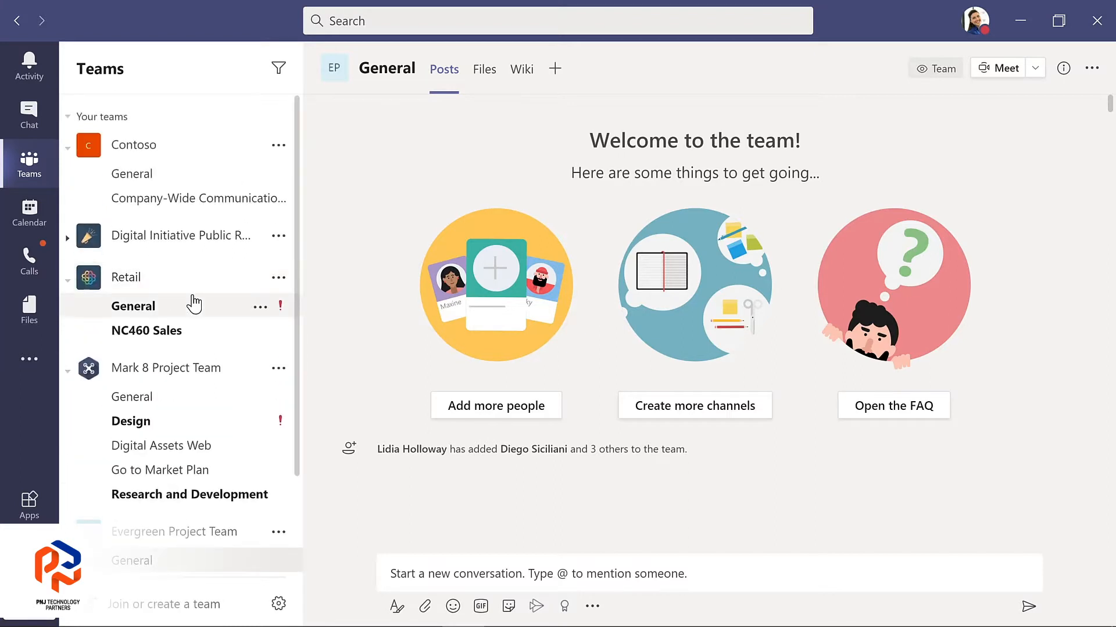
scroll(298, 548, down, 2)
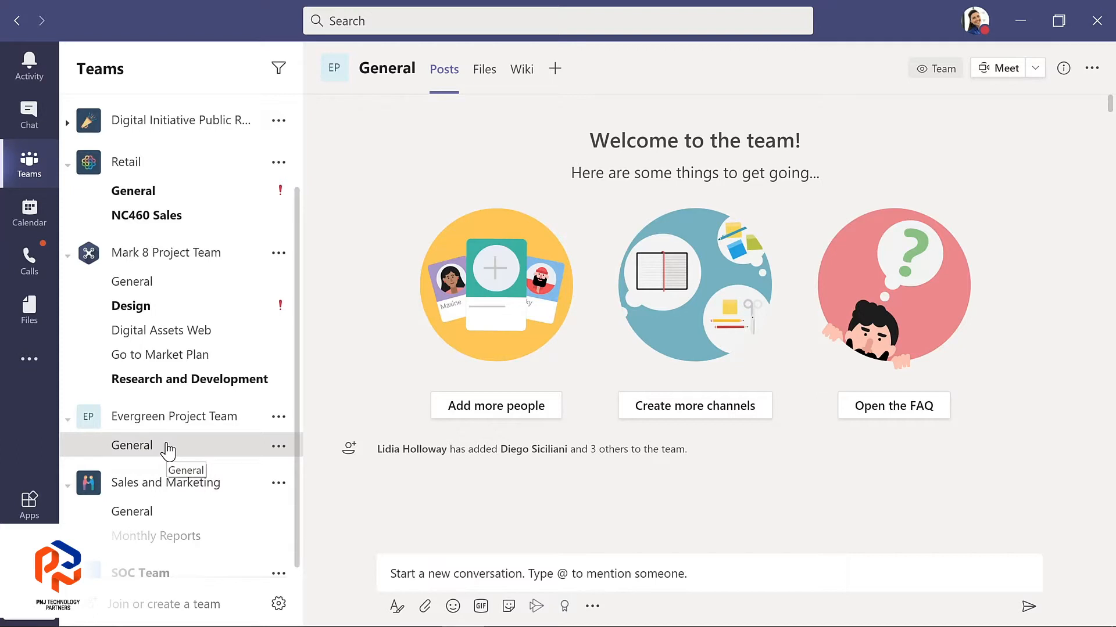
Post "I'm excited to start planning our new LMS!" with a smiley emoji in Evergreen Project Team's General channel
click(389, 573)
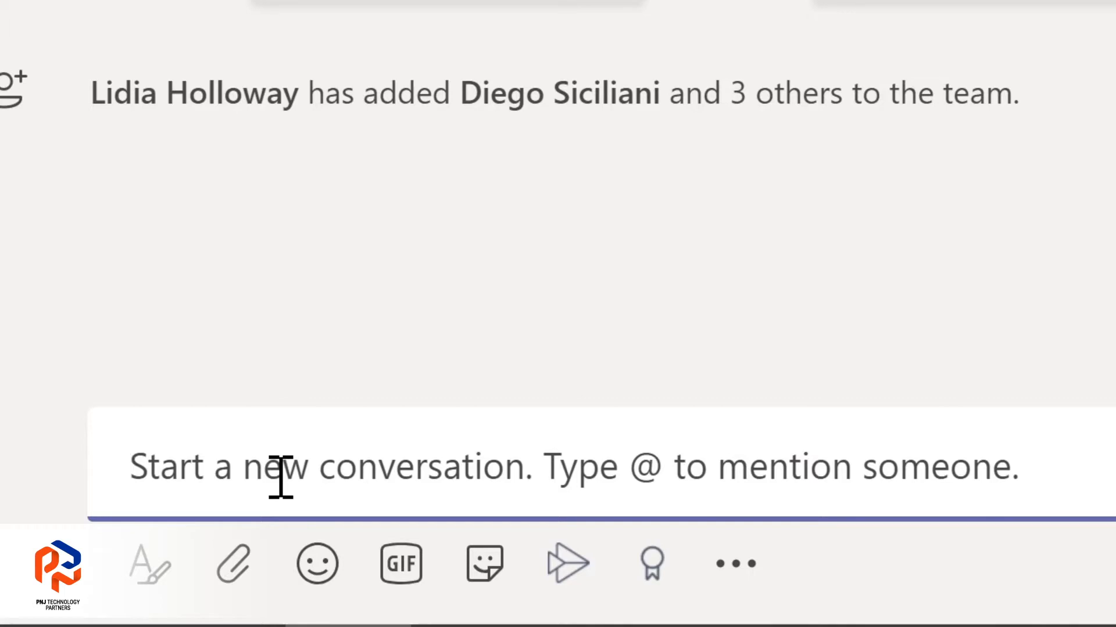
text(I'm excited to start planning our new LMS!)
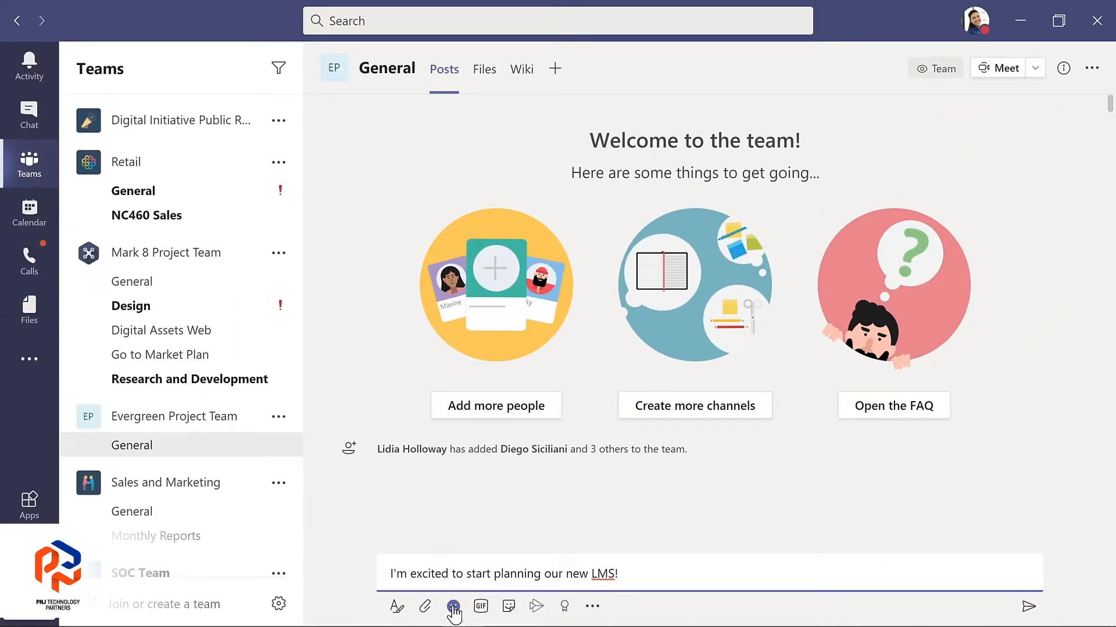
click(453, 608)
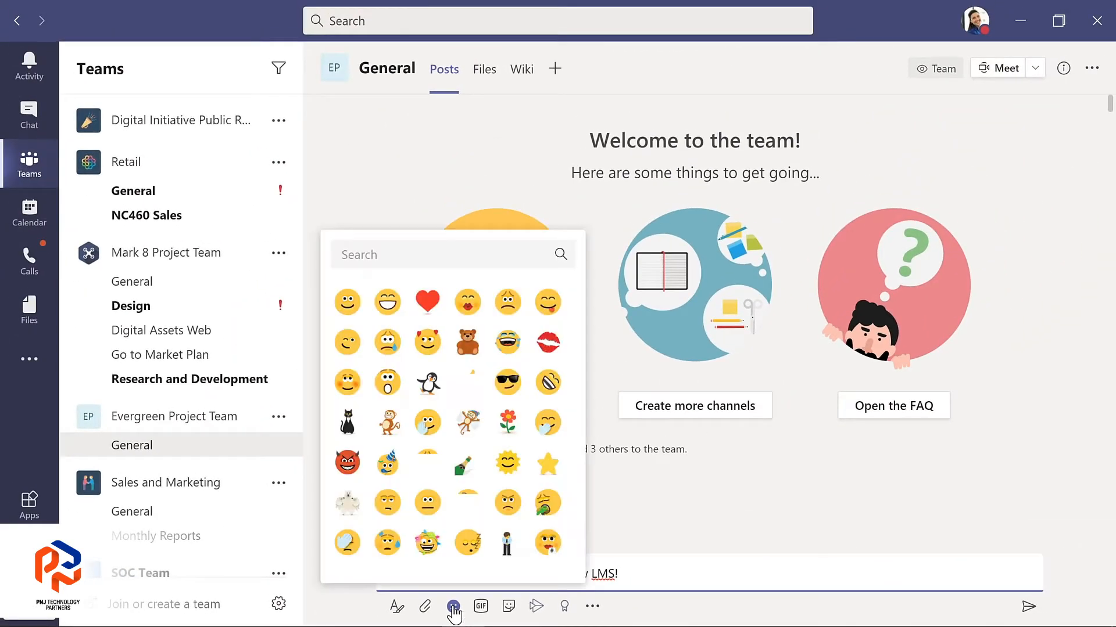
click(343, 304)
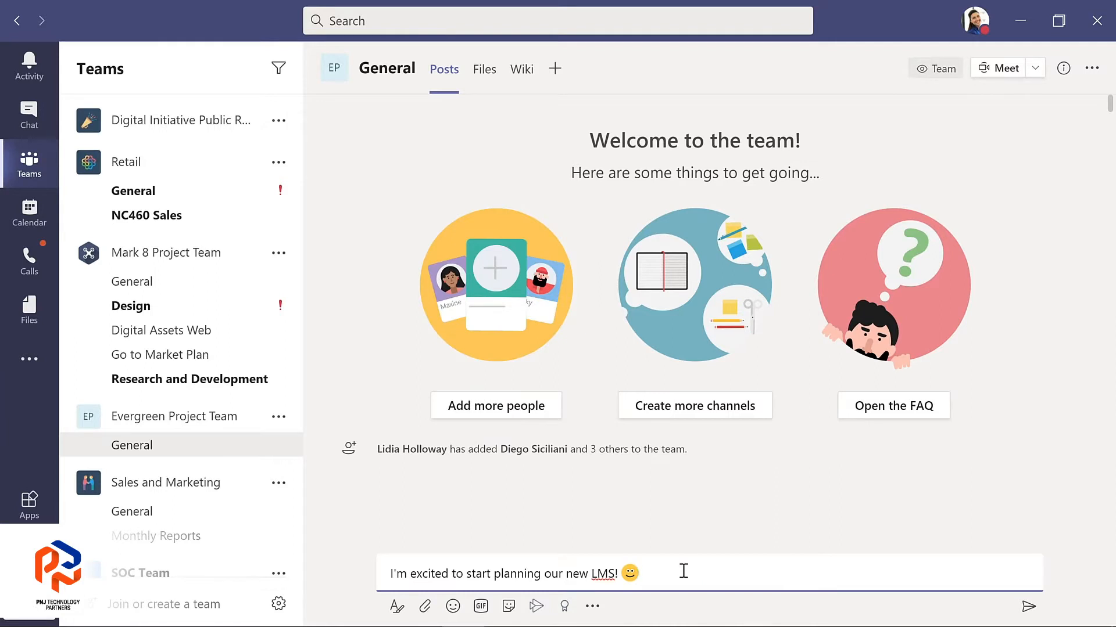
click(1028, 608)
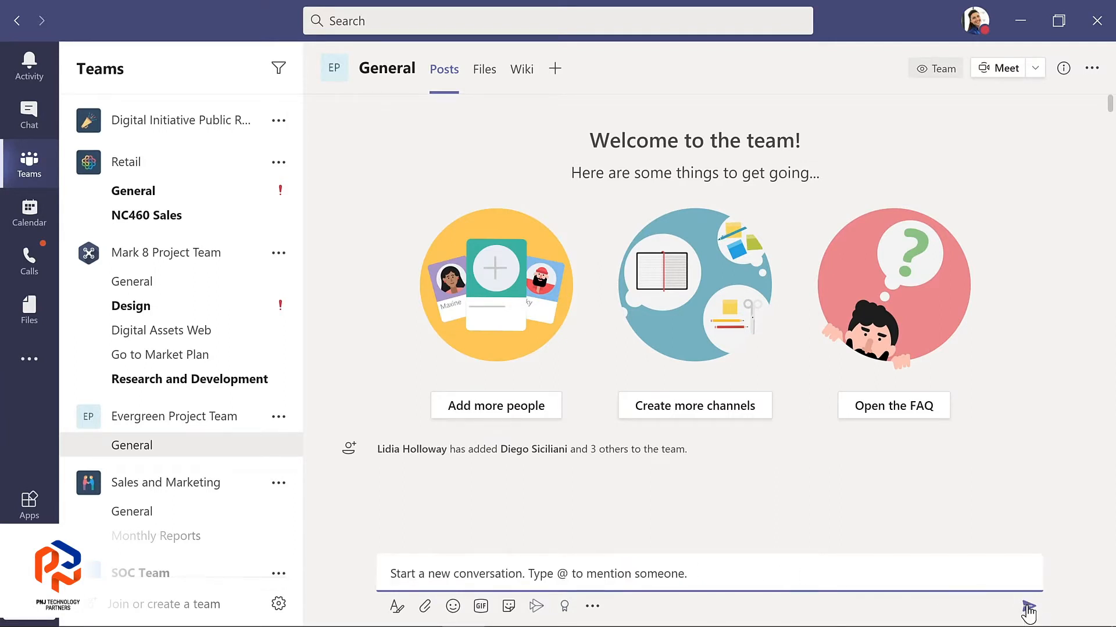
click(341, 551)
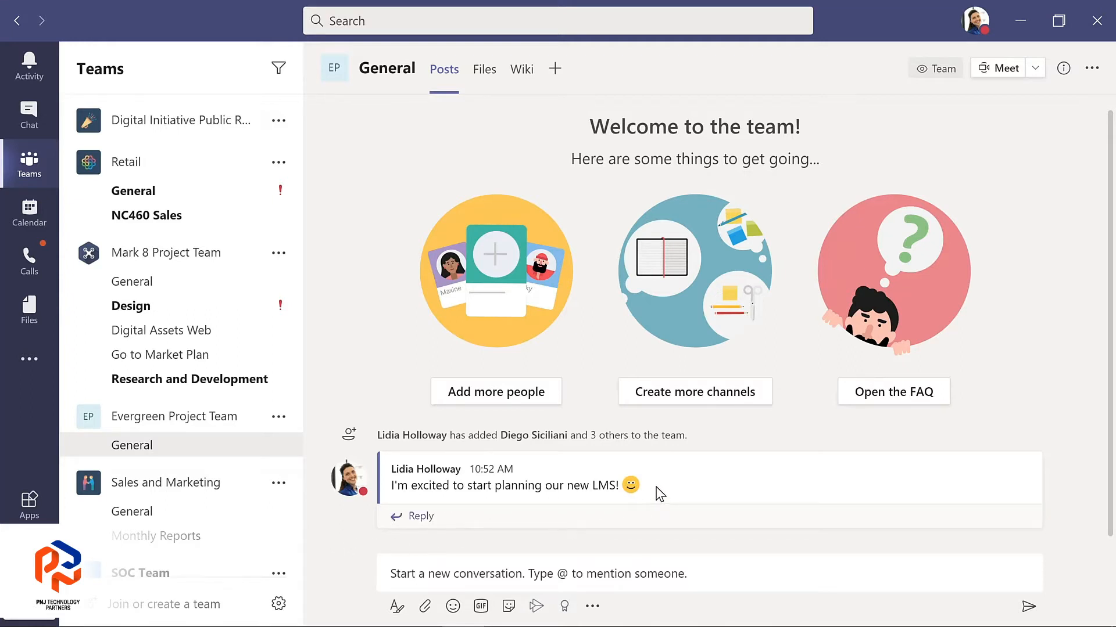
Edit the posted General channel message to begin with a mention of Evergreen Project Team followed by a comma
mouse_move(660, 494)
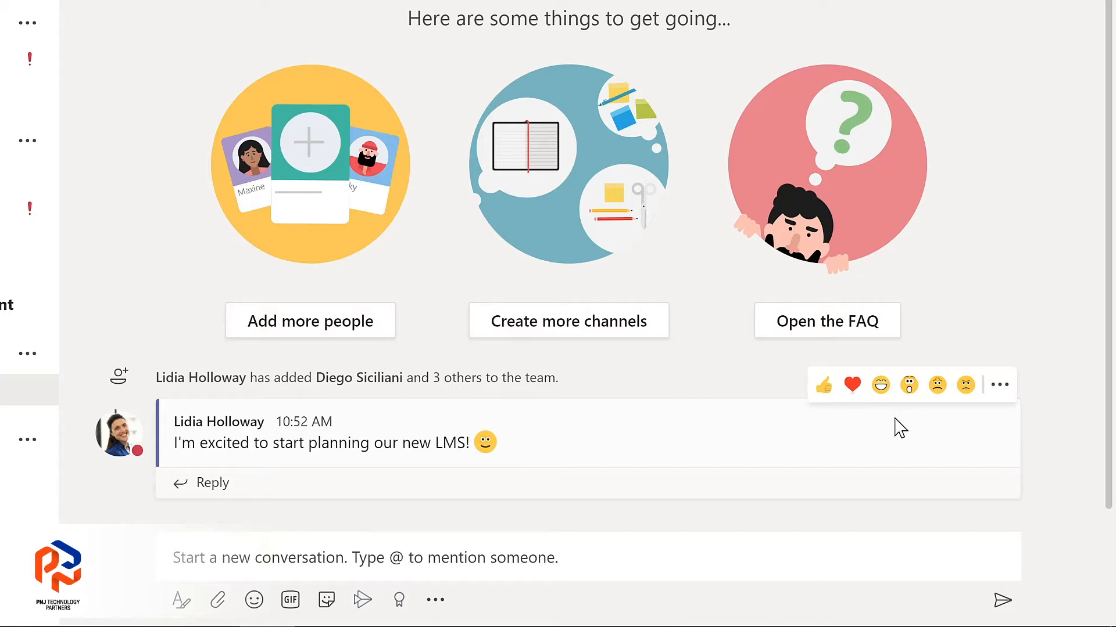
click(1002, 396)
mouse_move(1004, 398)
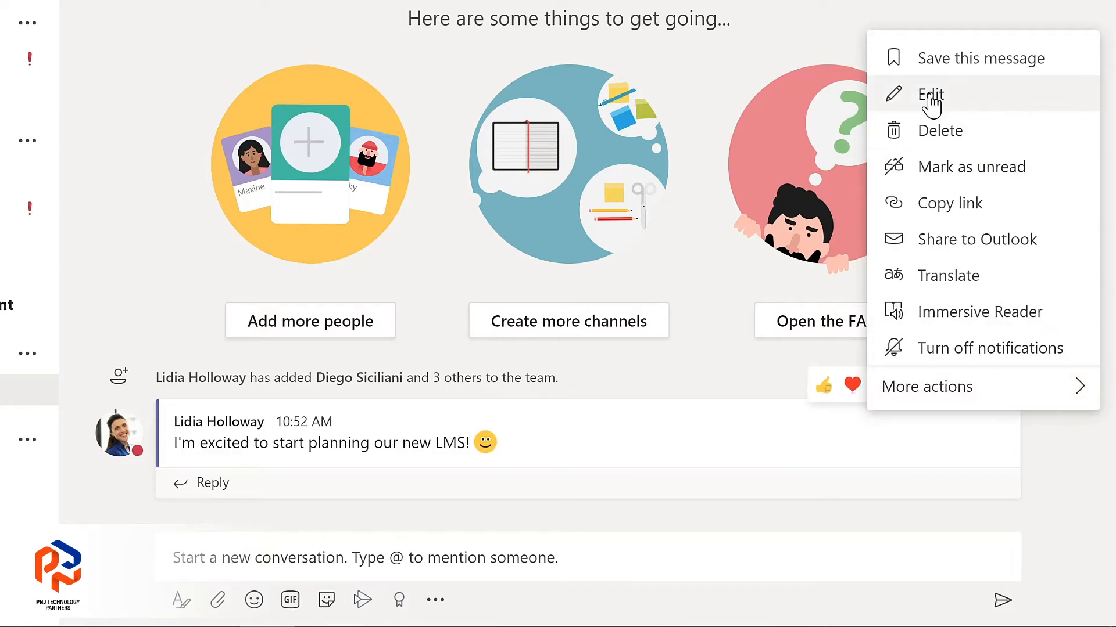
click(930, 96)
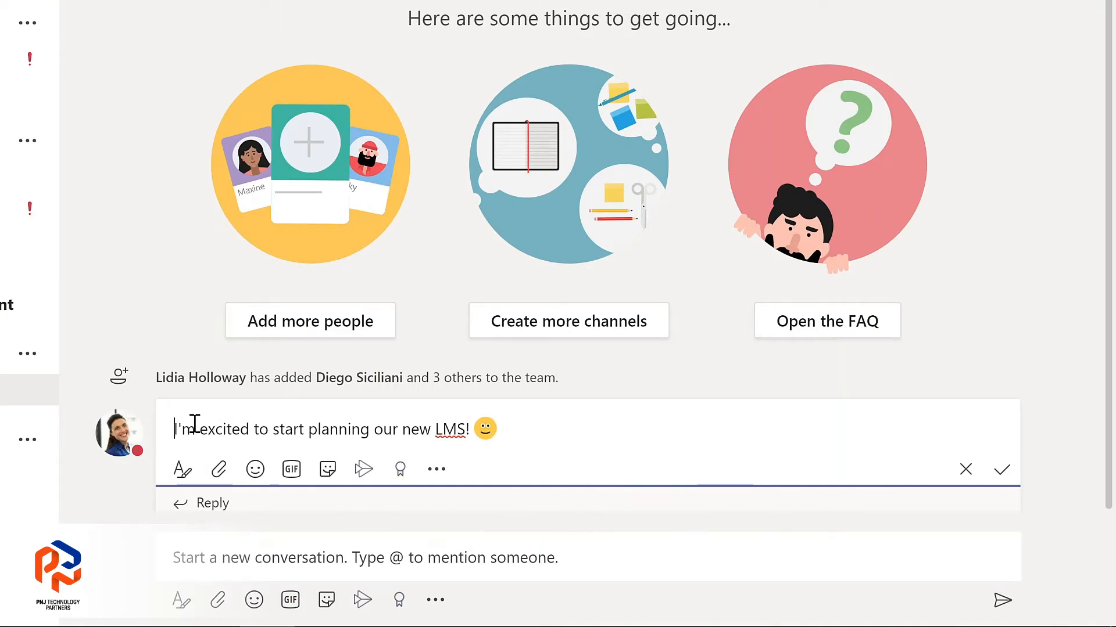
text(@)
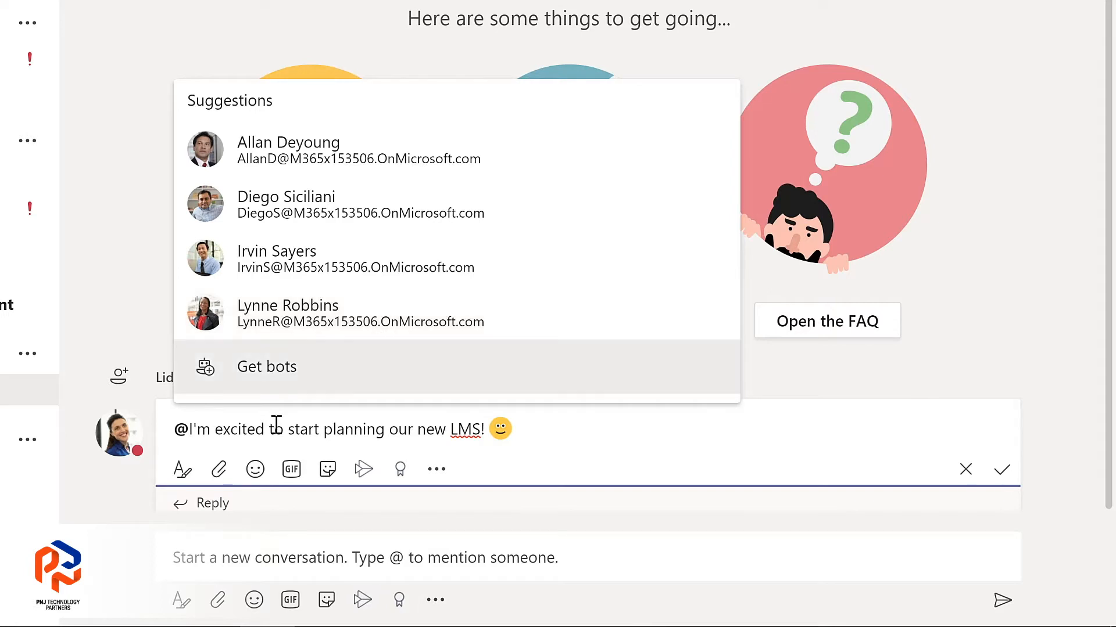
text(team)
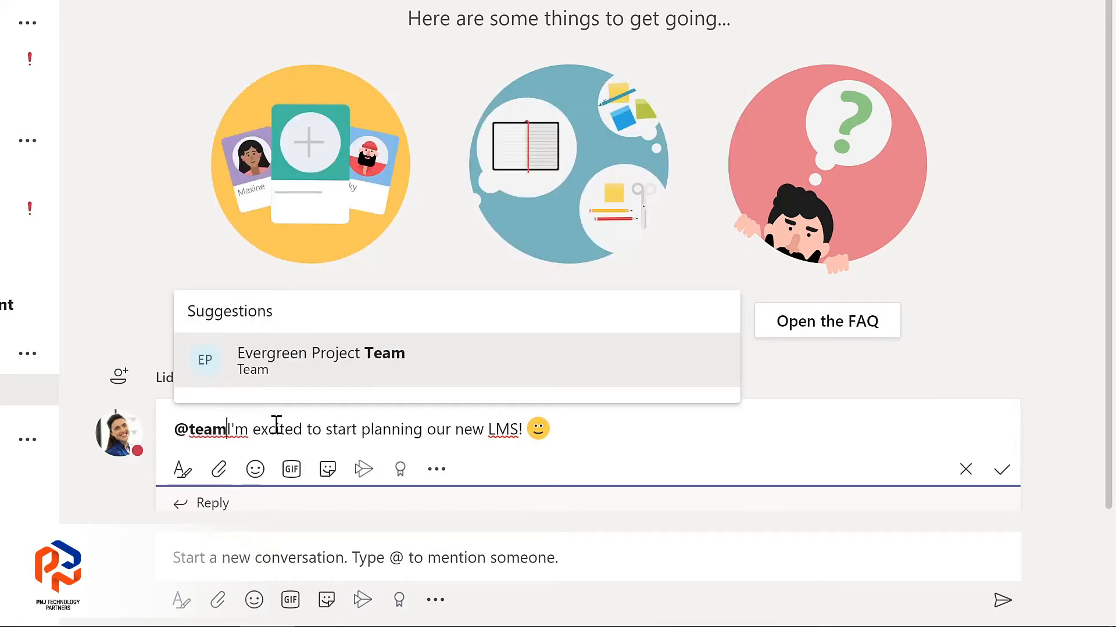
click(305, 368)
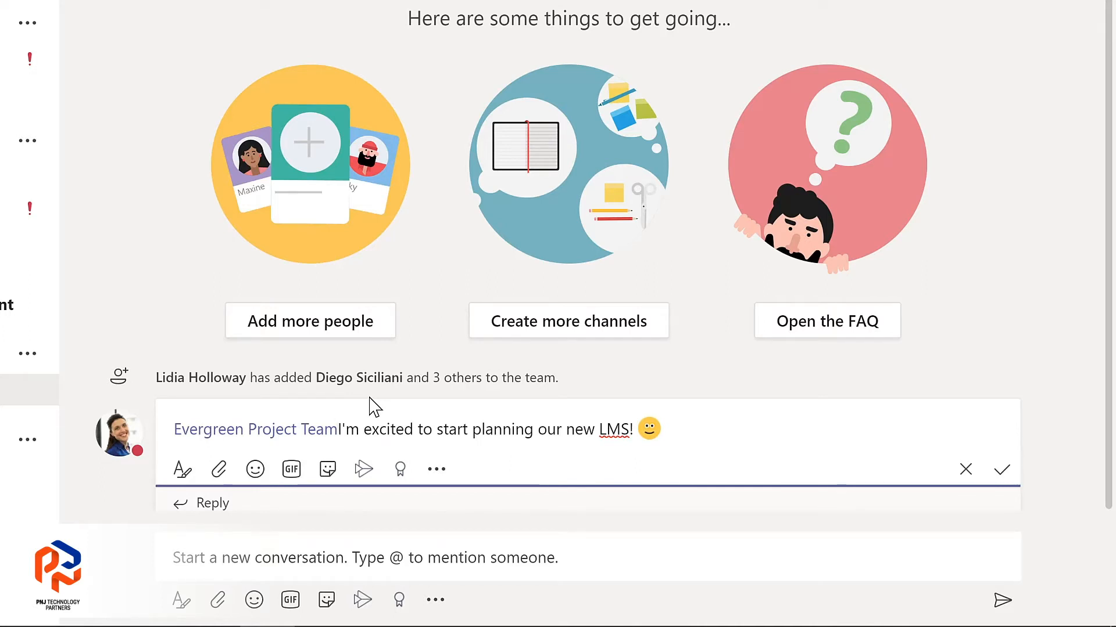
text(,)
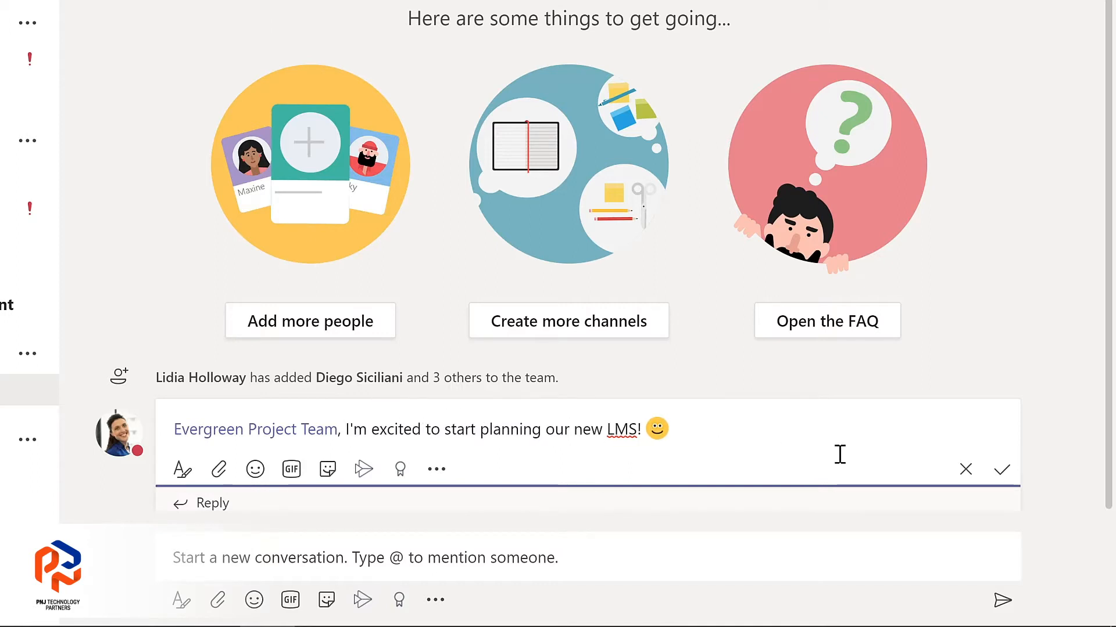
click(1004, 472)
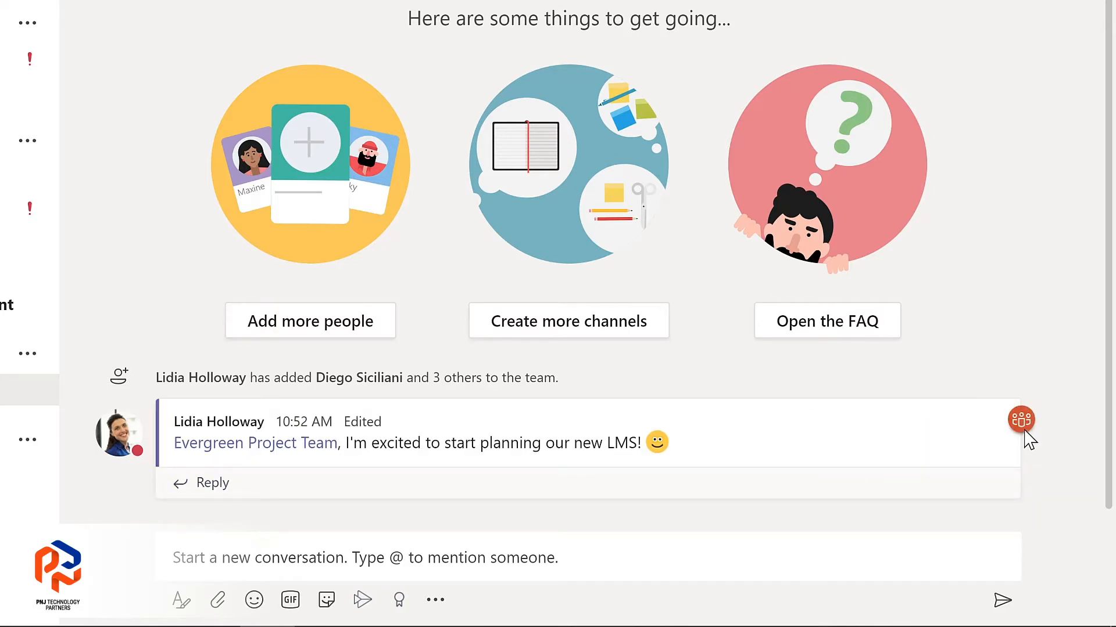
mouse_move(1024, 432)
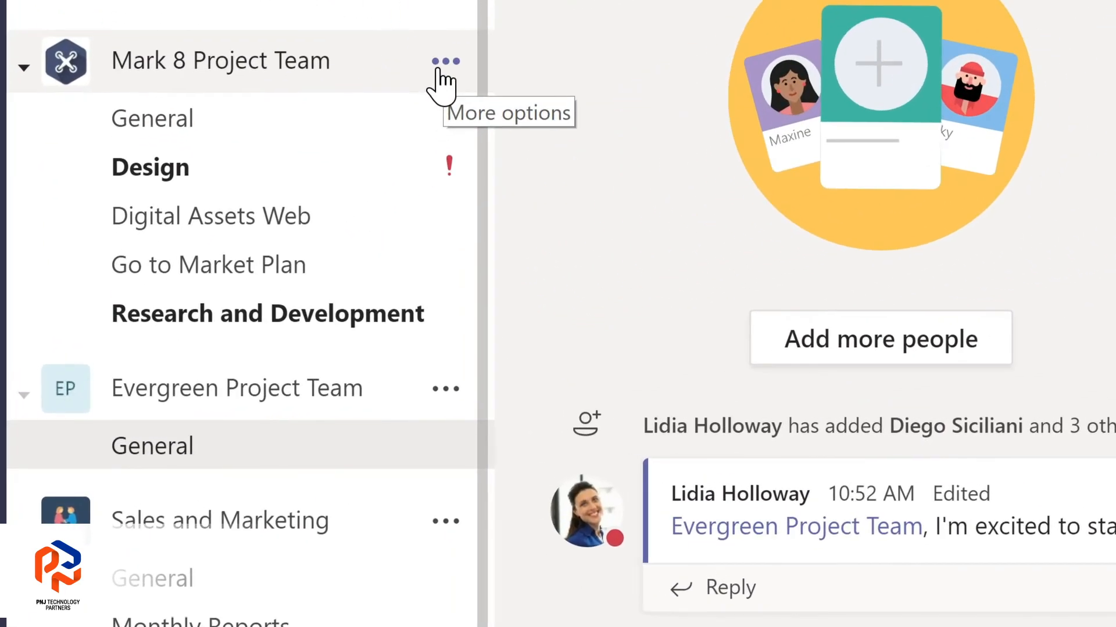
Examine Mark 8 Project Team's management details, including its owners, full member list, channels and analytics
click(445, 61)
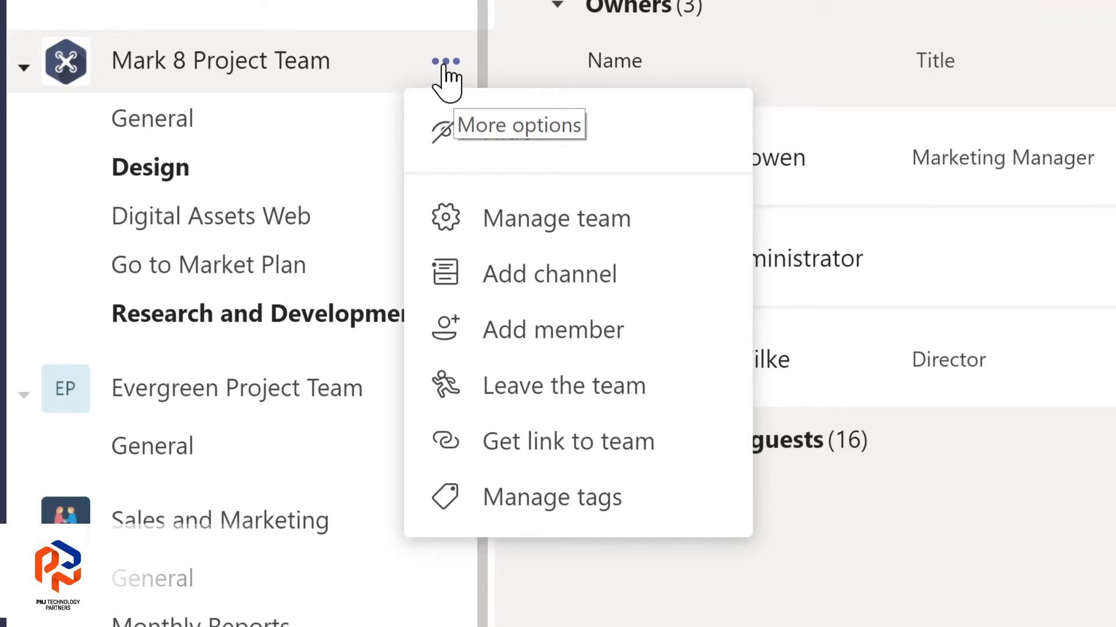
click(540, 227)
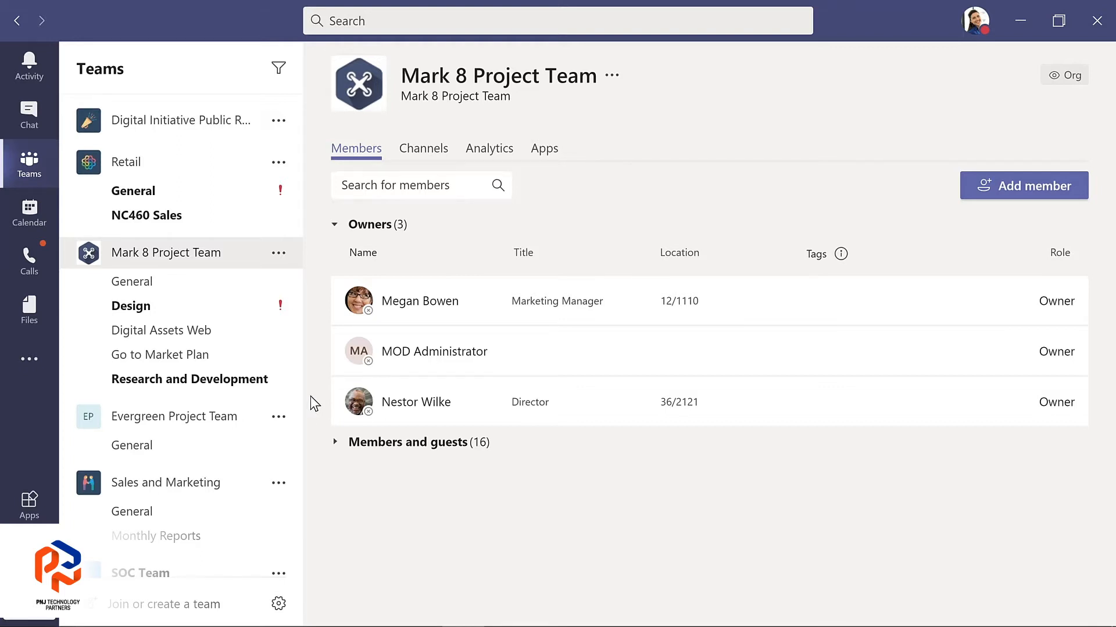
click(378, 449)
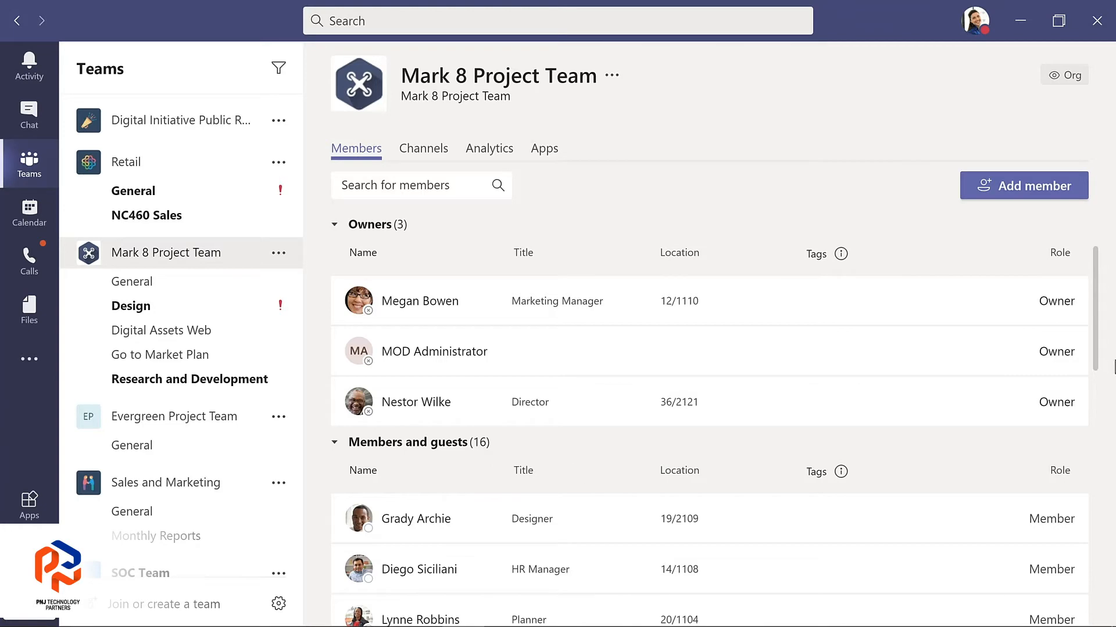
scroll(1098, 348, down, 3)
scroll(1111, 452, down, 5)
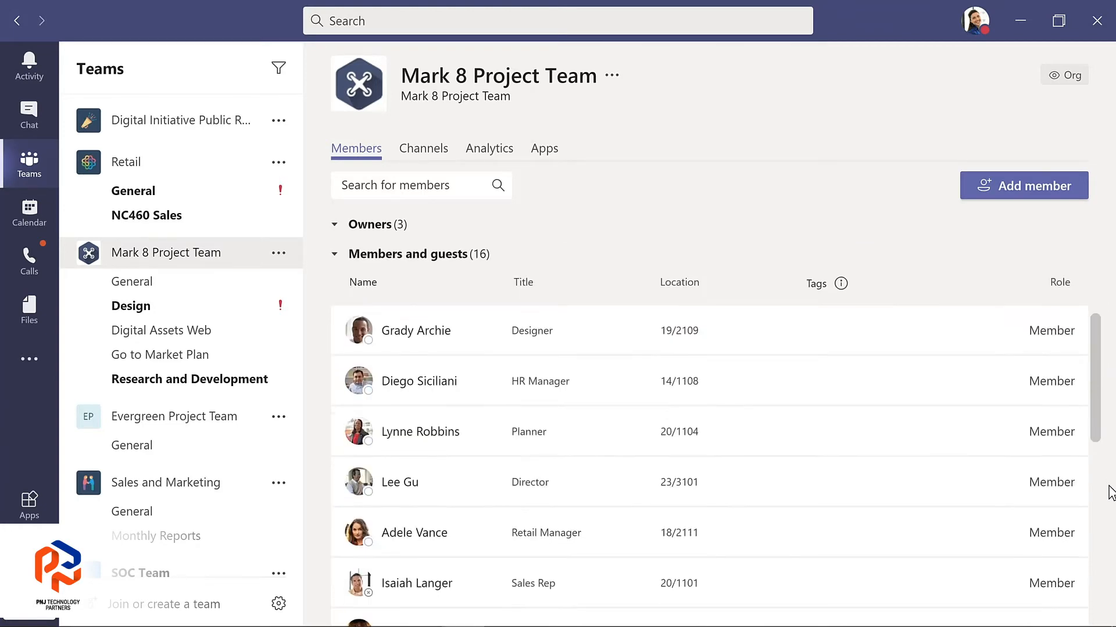
scroll(1107, 602, down, 5)
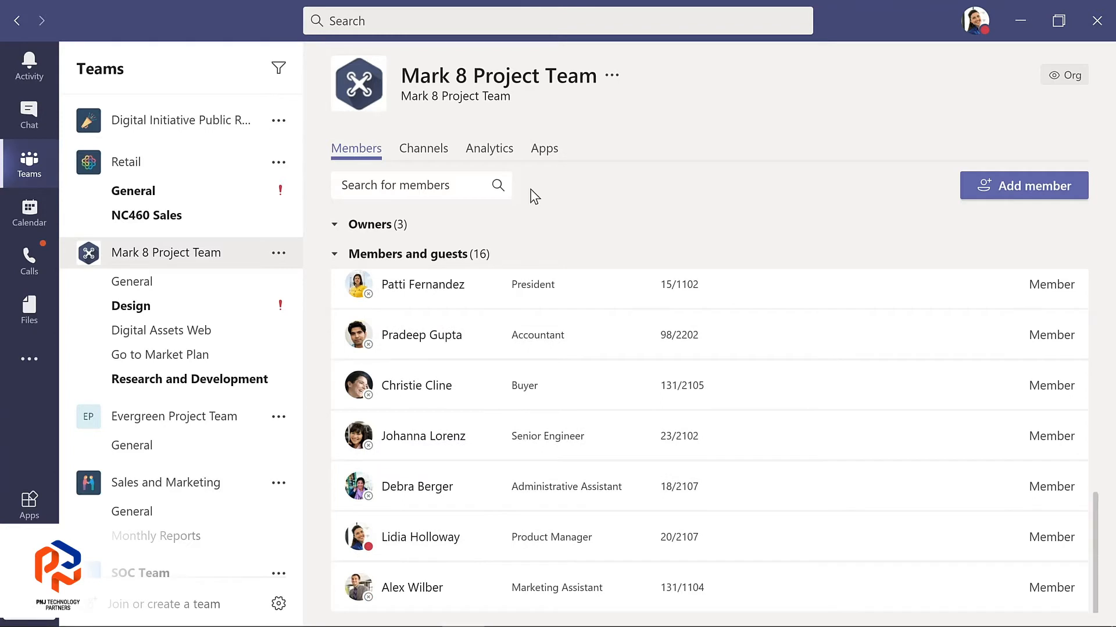
click(425, 152)
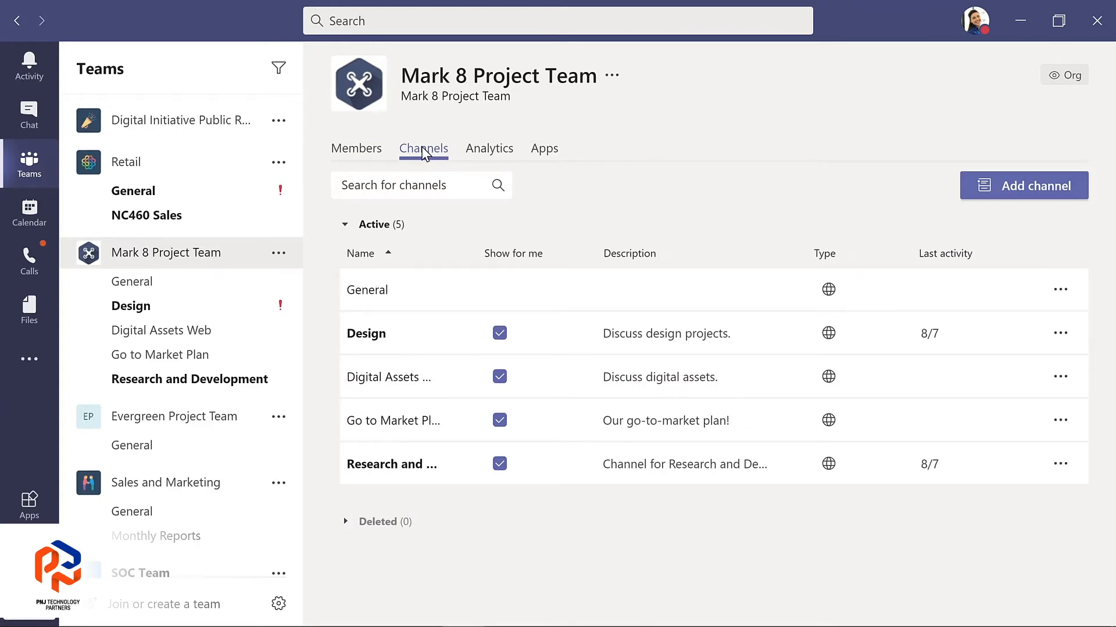
click(489, 156)
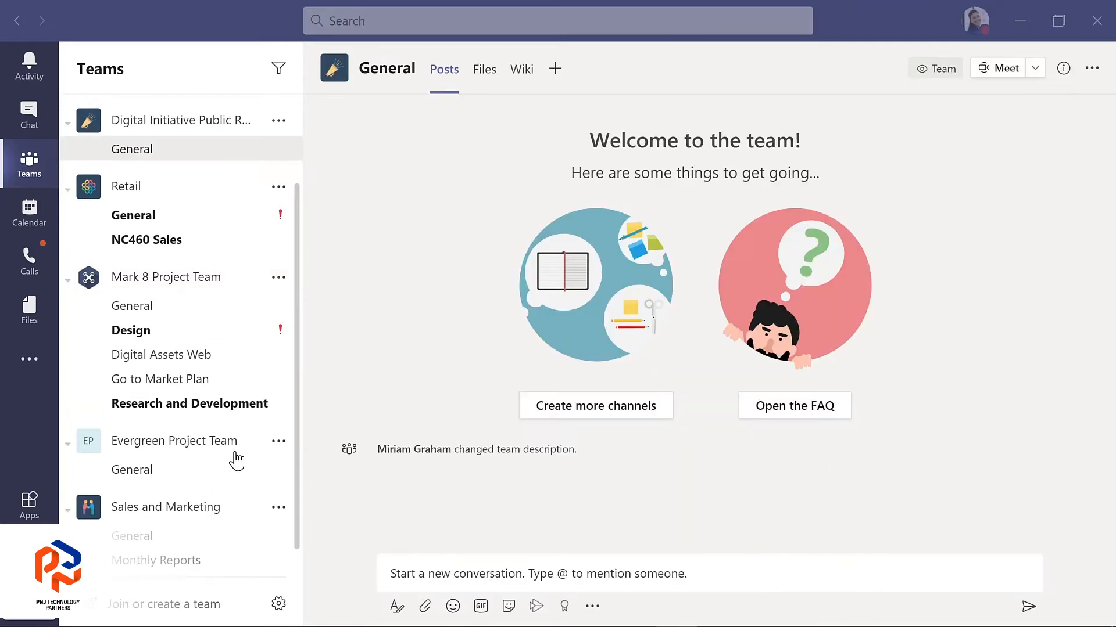
Add the director as a member of Evergreen Project Team
click(279, 443)
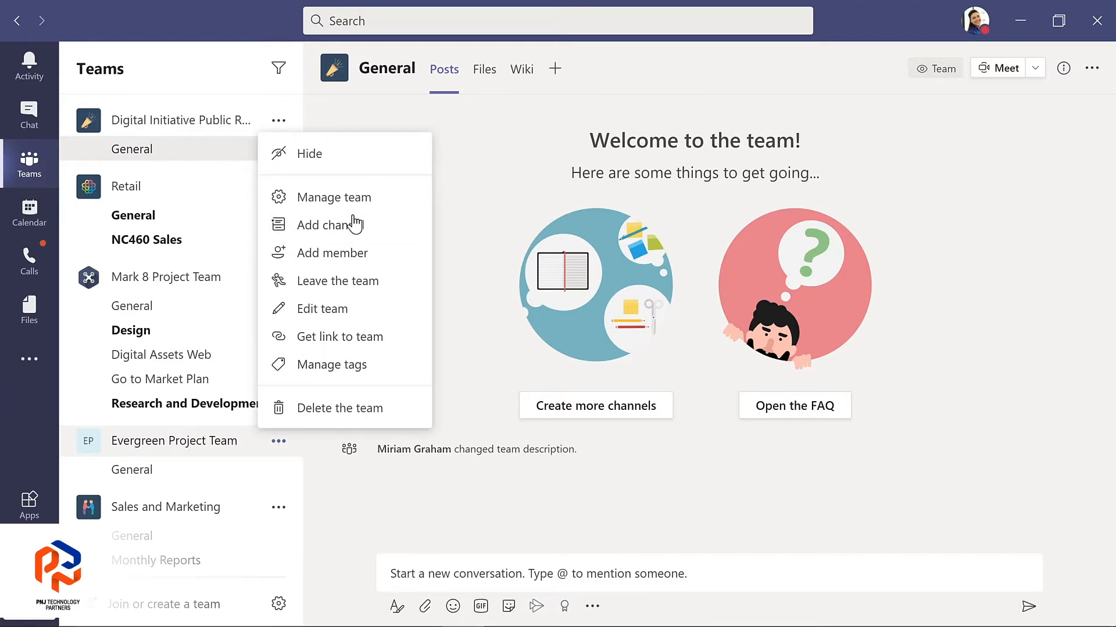
click(330, 257)
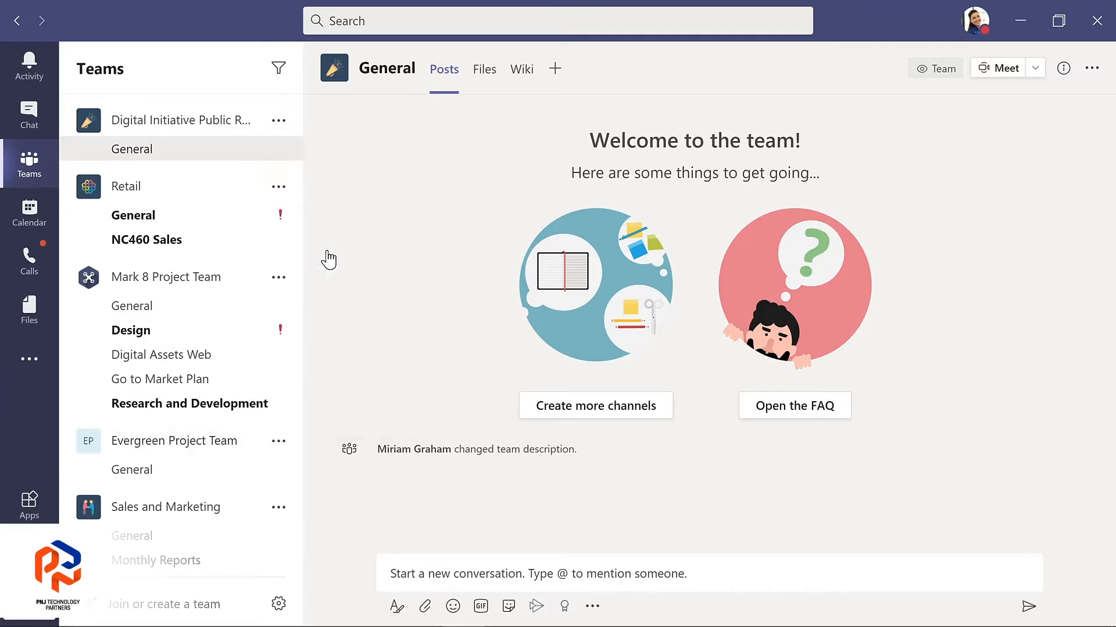
text(nestor)
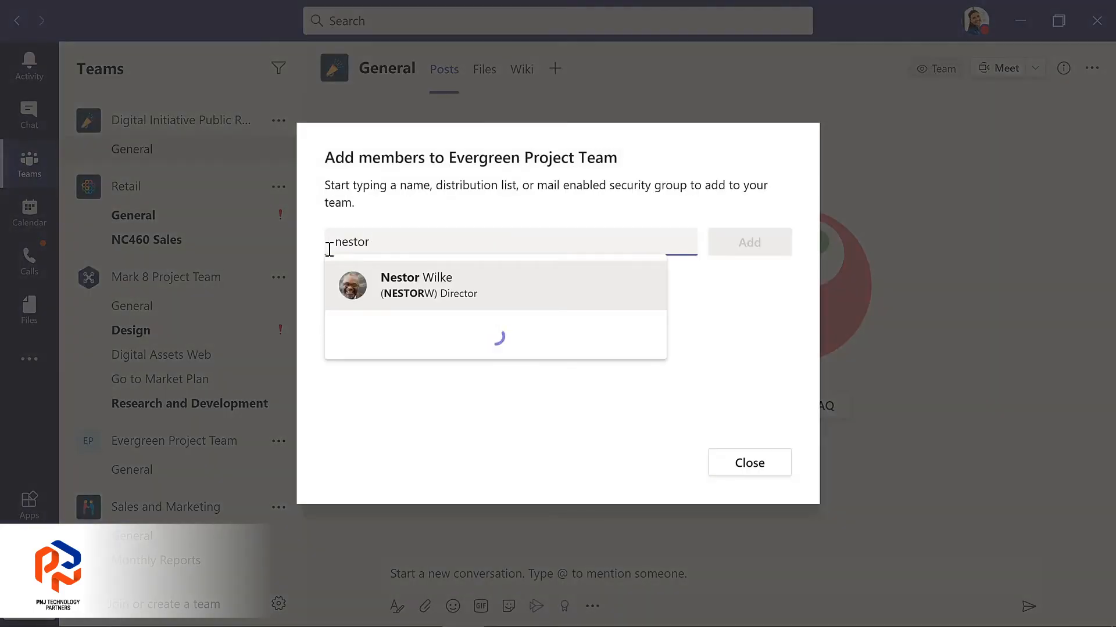
key(Return)
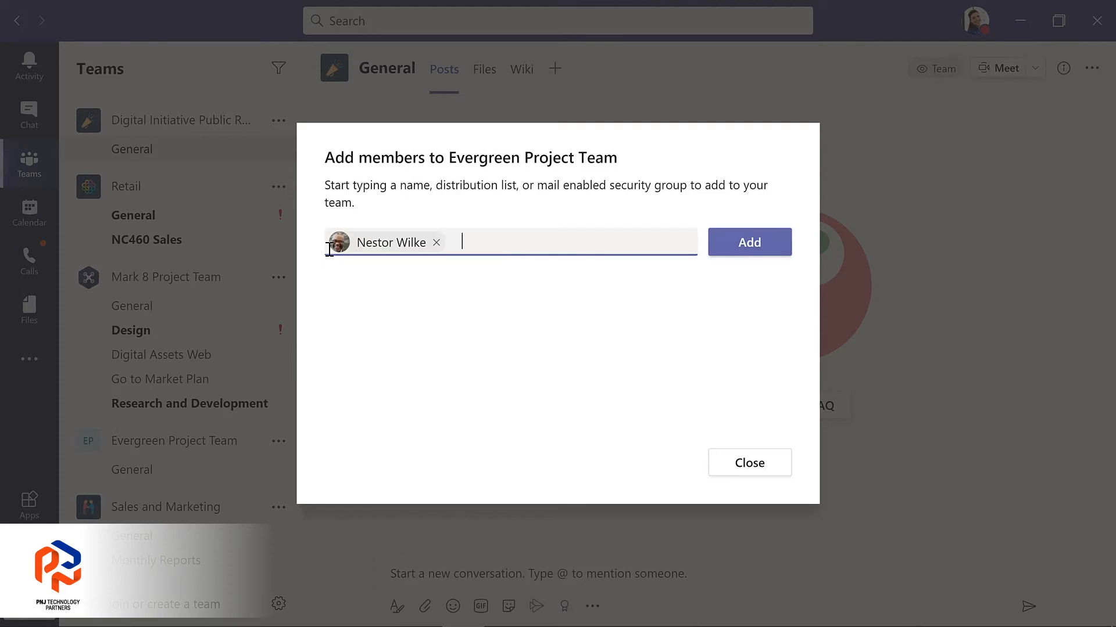
click(758, 251)
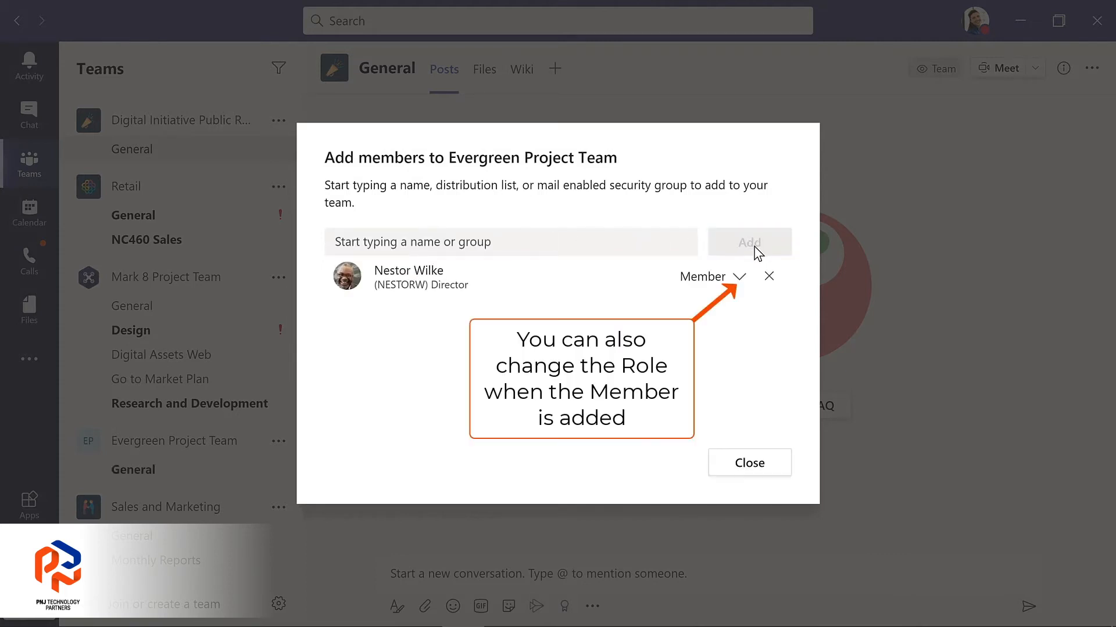
click(746, 458)
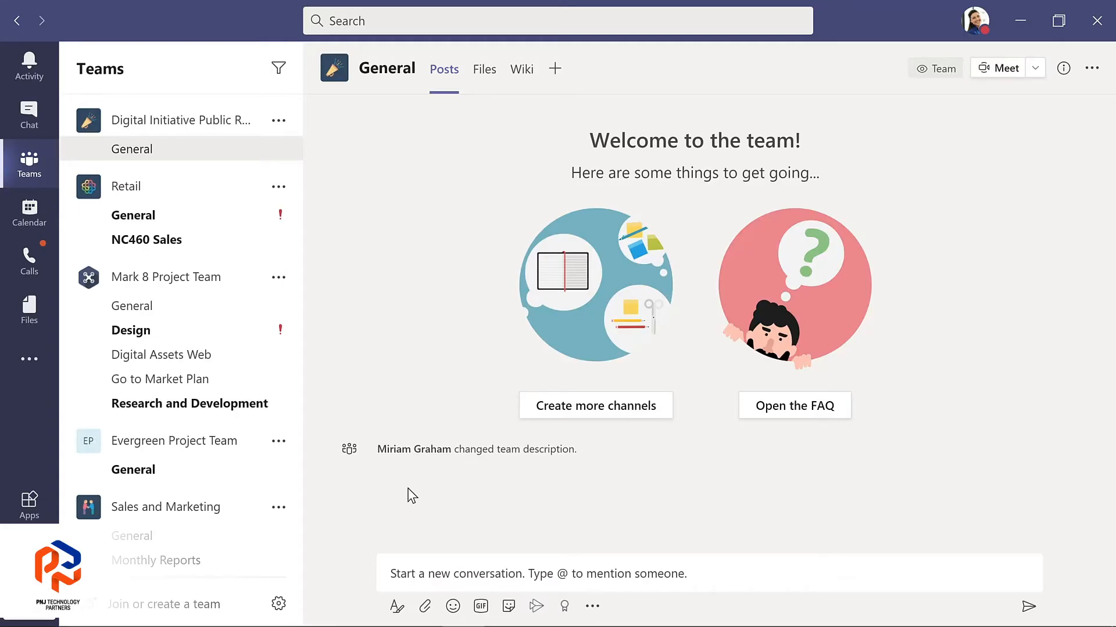
Change the director's role in Evergreen Project Team to Owner
click(279, 444)
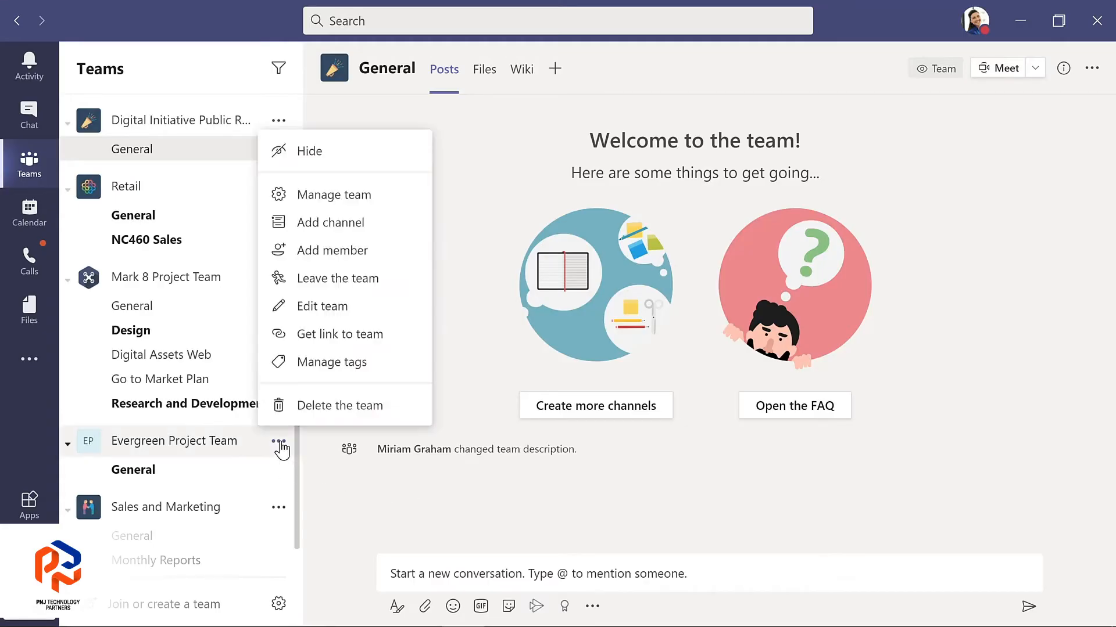
click(343, 196)
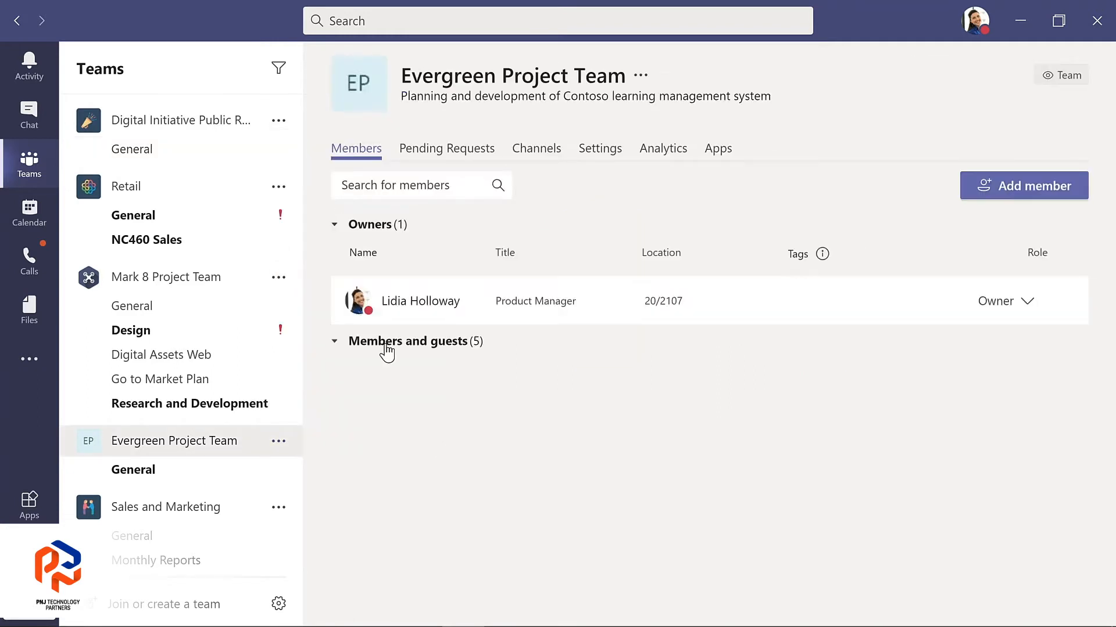
click(385, 347)
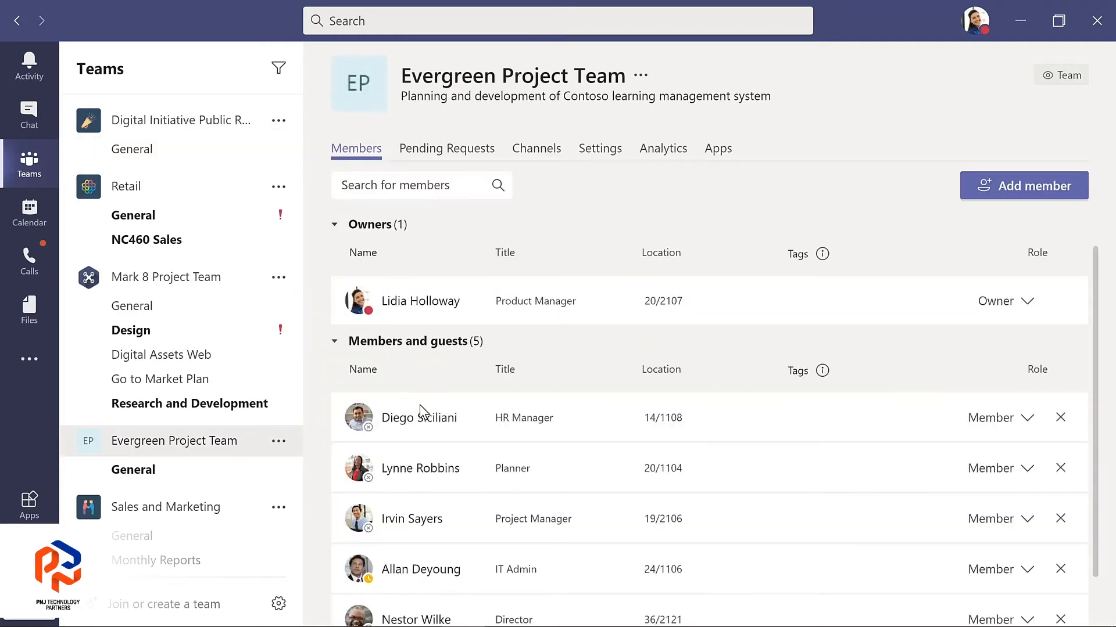
scroll(427, 430, down, 1)
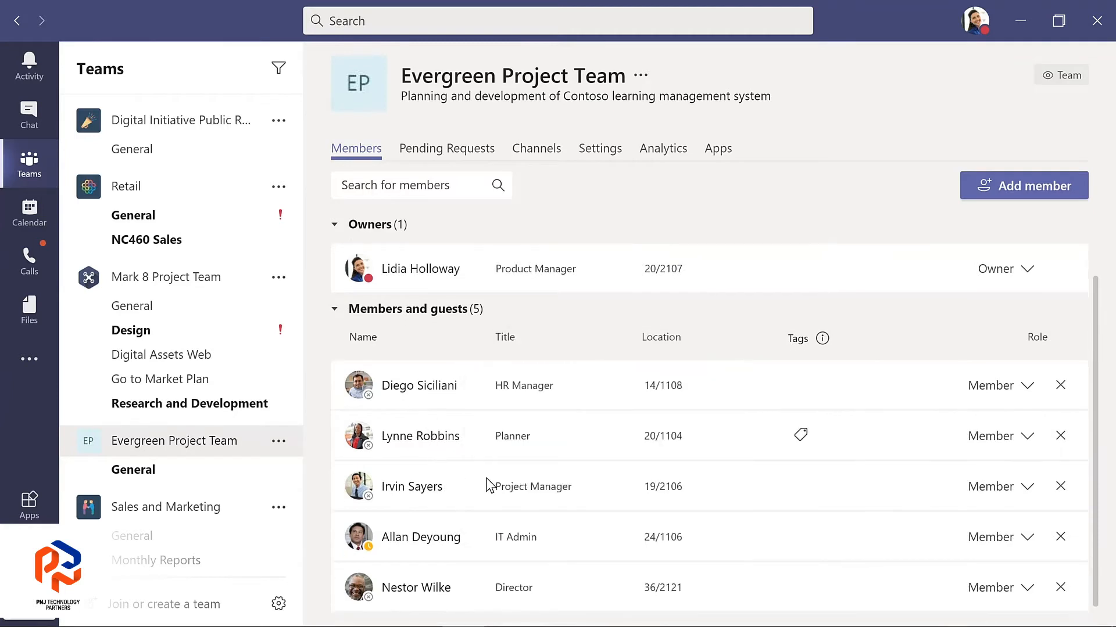
click(1027, 590)
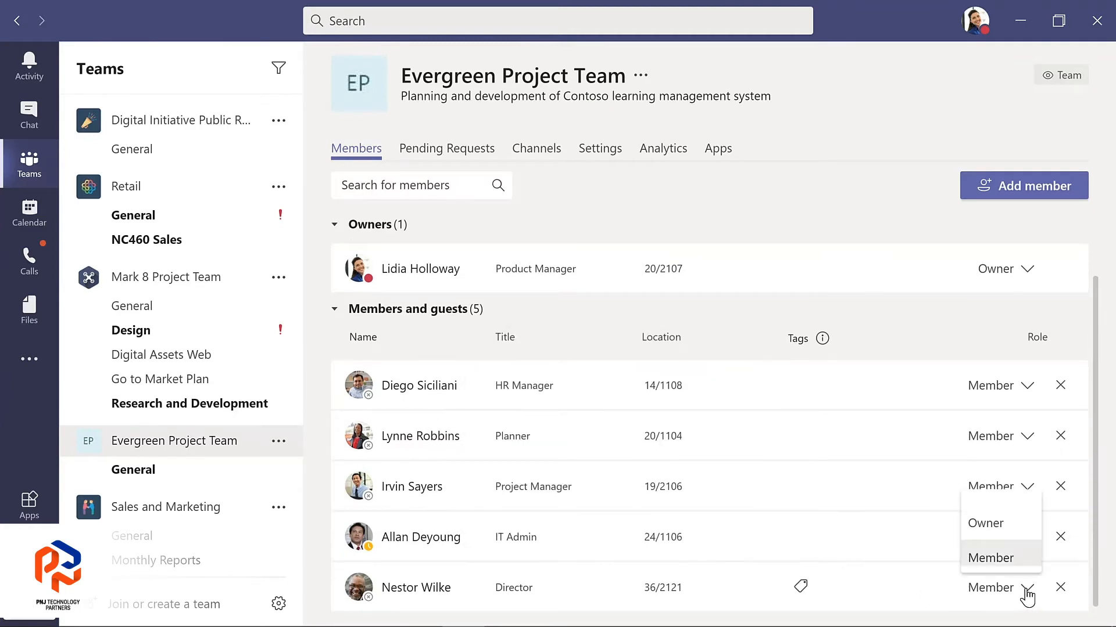
click(986, 523)
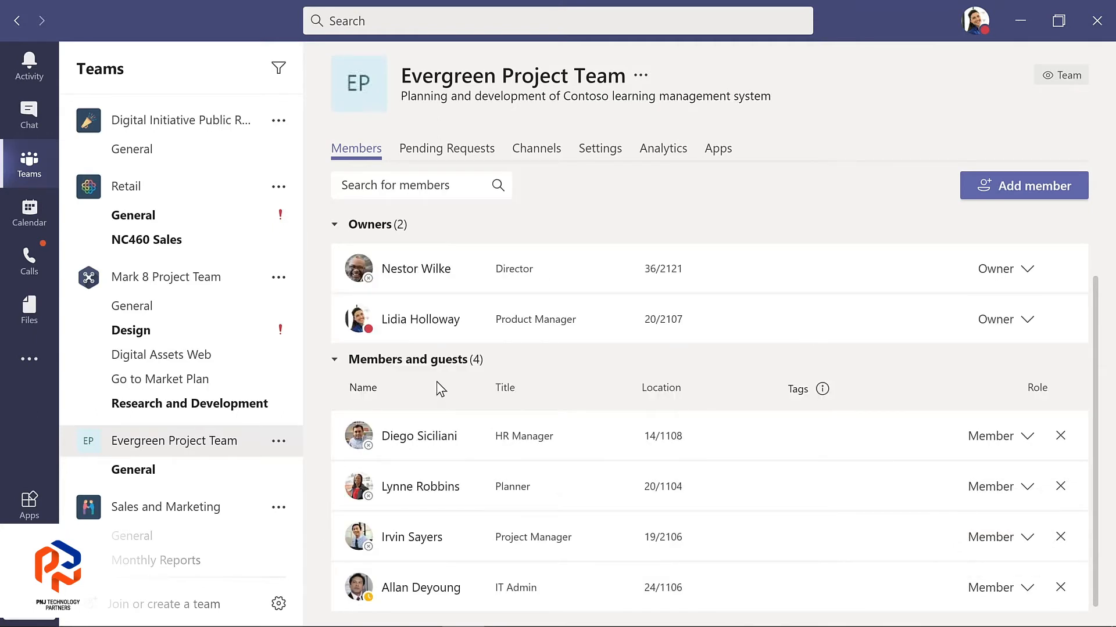
Start an announcement in Evergreen Project Team's General channel with a headline welcoming the new director by first name
click(150, 469)
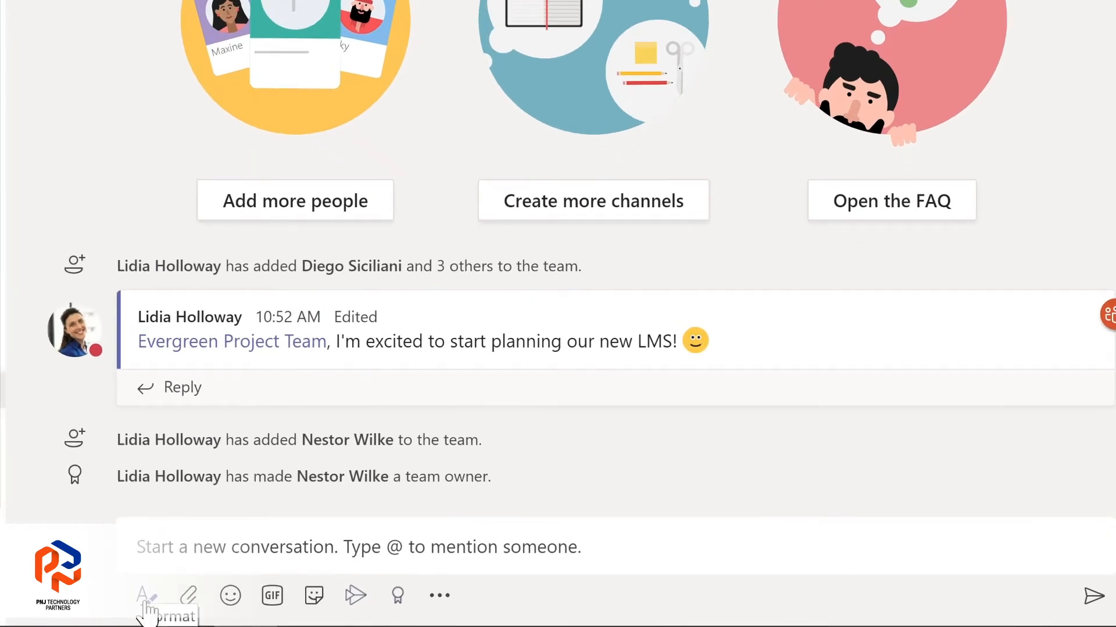
click(146, 599)
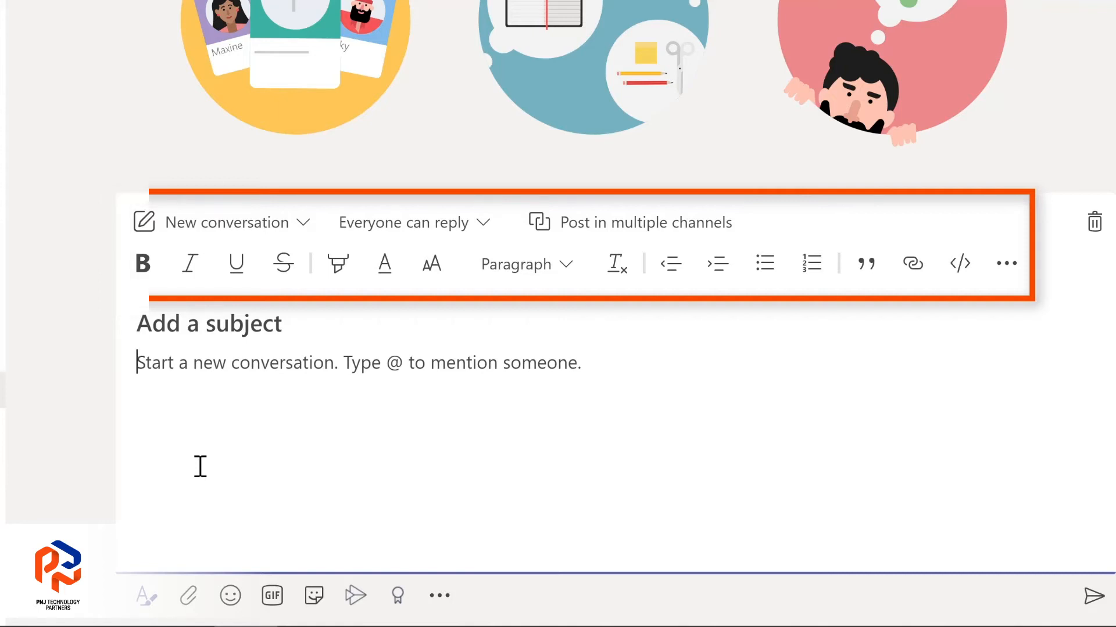
click(303, 224)
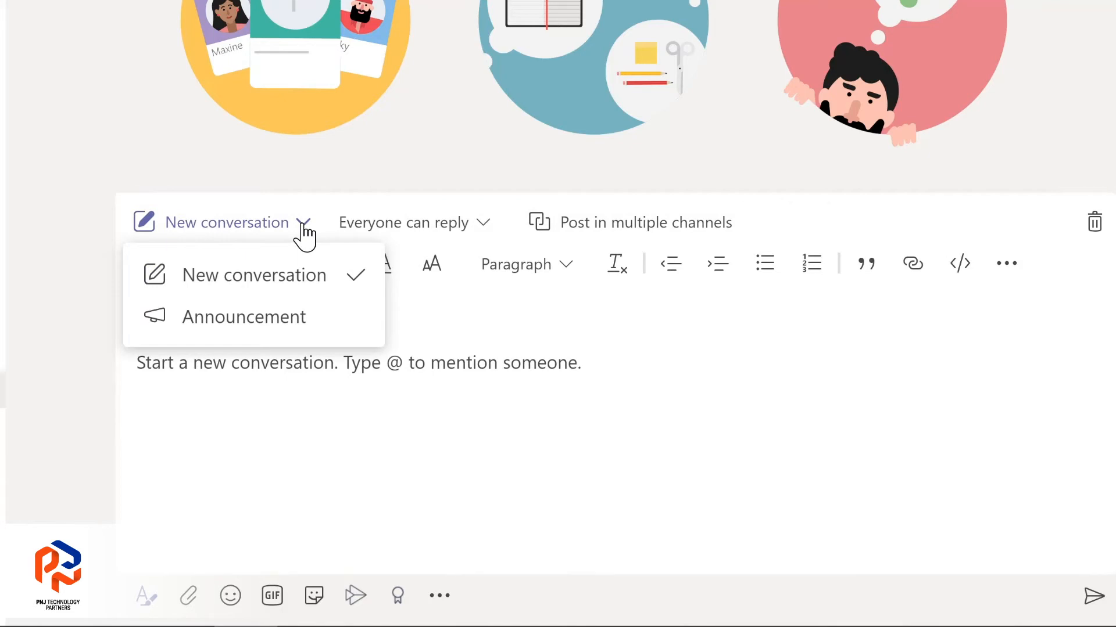
click(258, 321)
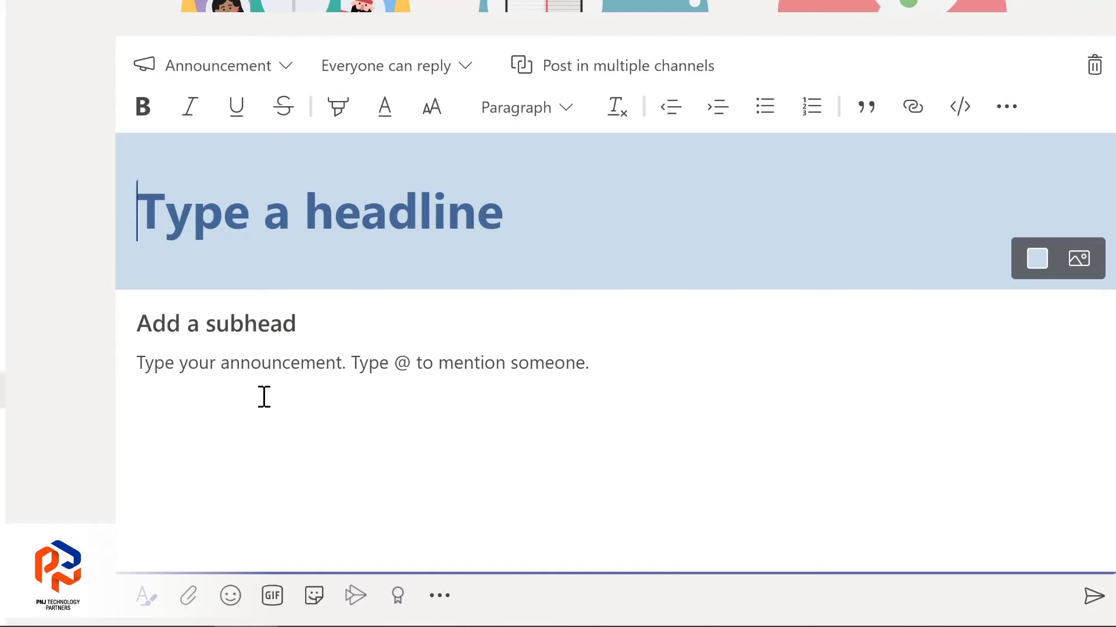
text(Welcome Nestor!)
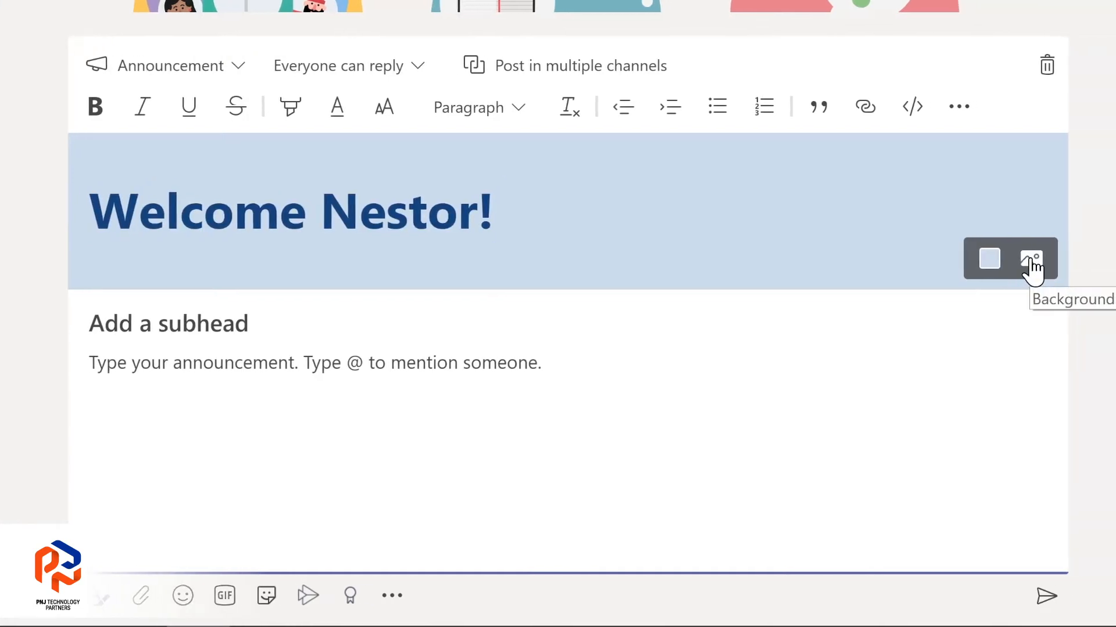
Give the announcement headline a dark teal background, add a welcoming subhead and message about joining the LMS planning team, and post it
click(979, 263)
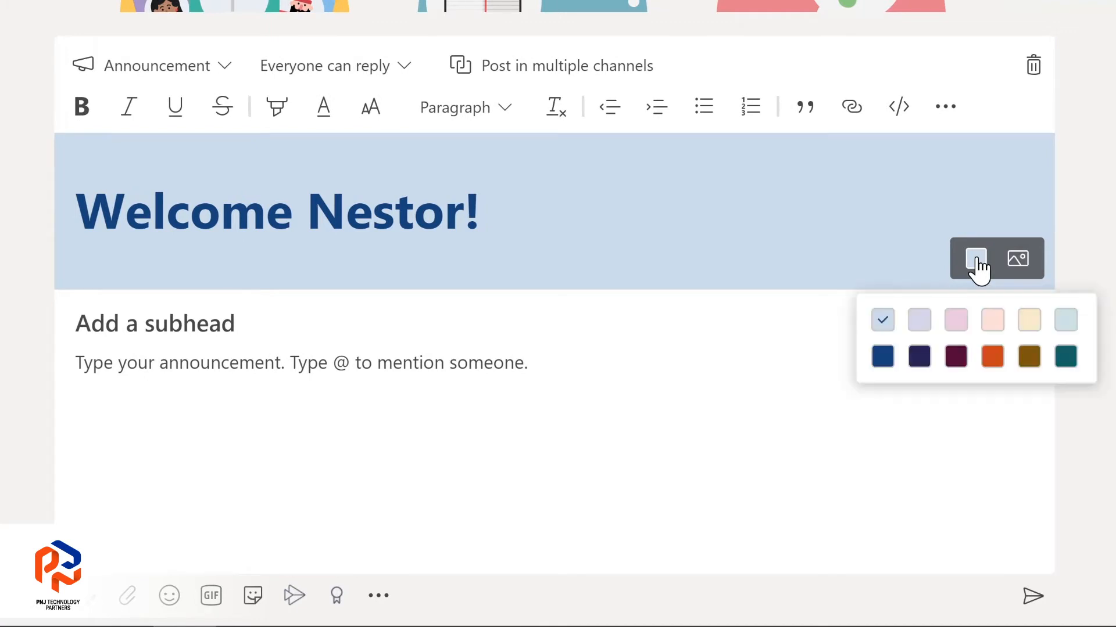
click(1064, 359)
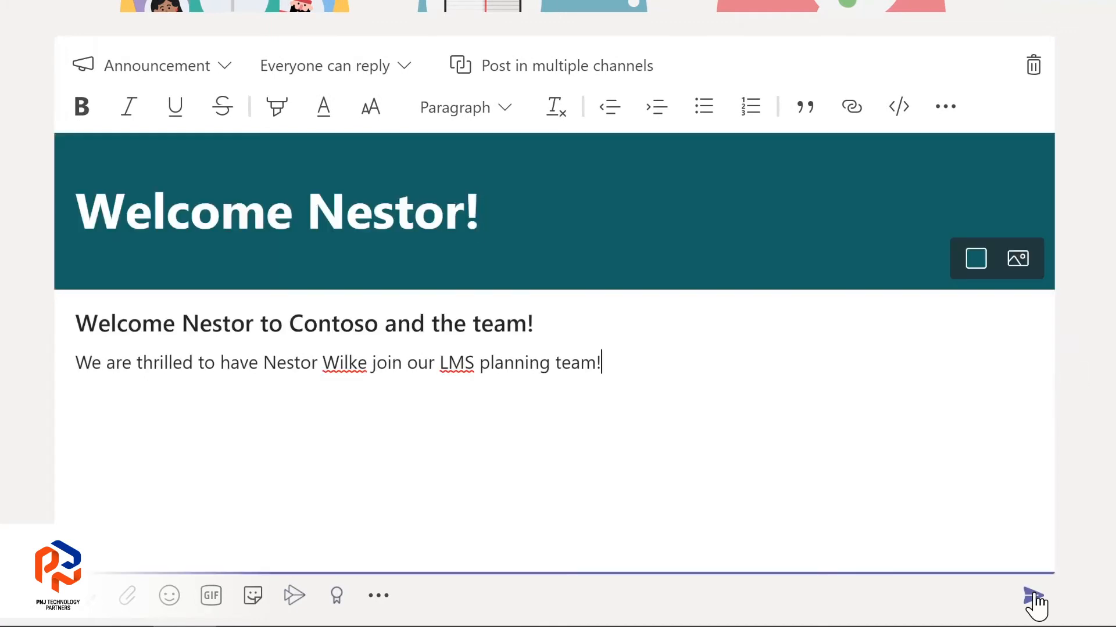
click(1034, 598)
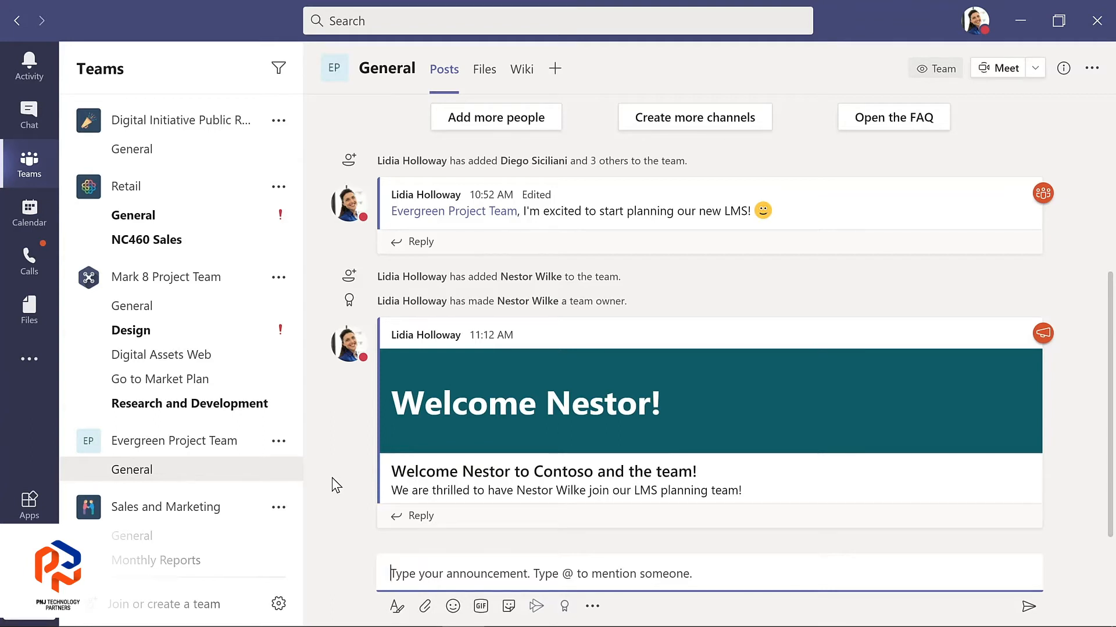
Start a new channel for Evergreen Project Team named Design with the description "Design and planning of LMS"
click(279, 443)
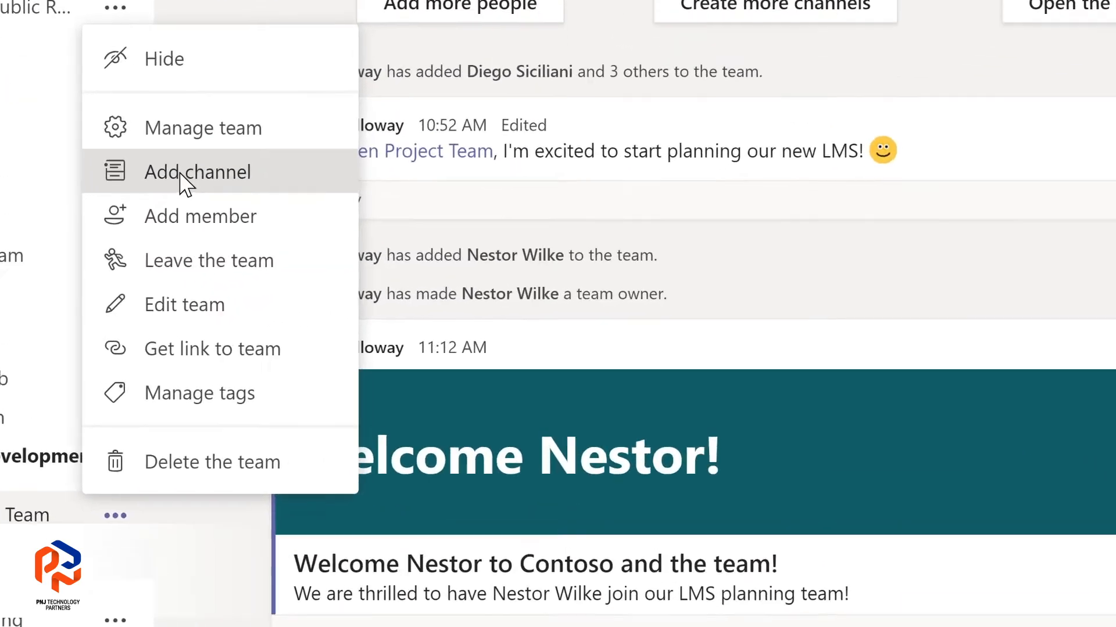
click(313, 230)
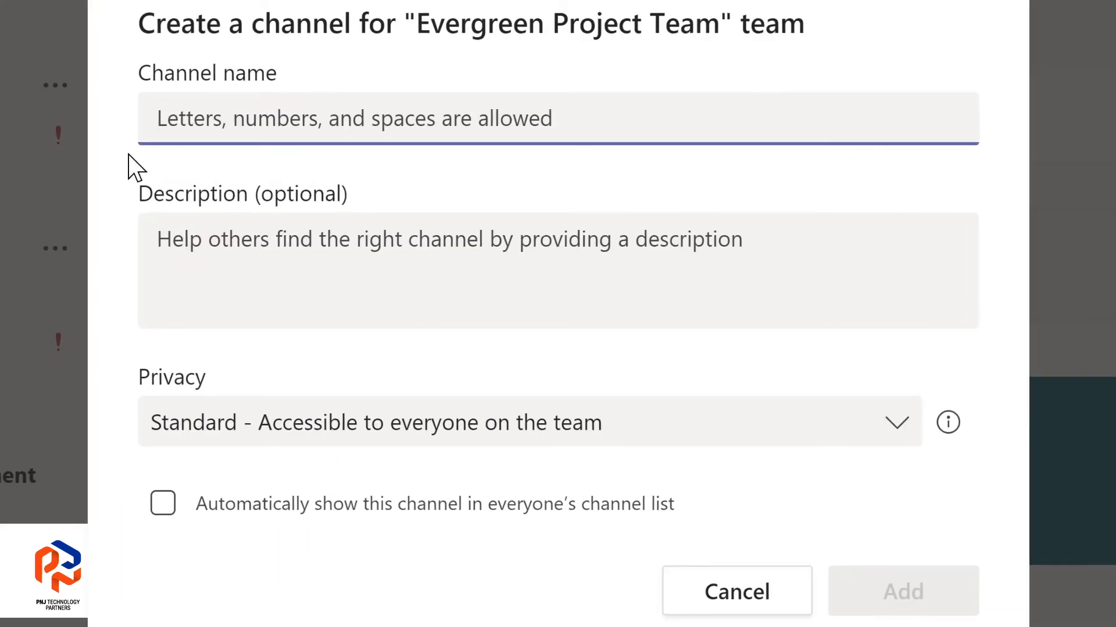
text(D)
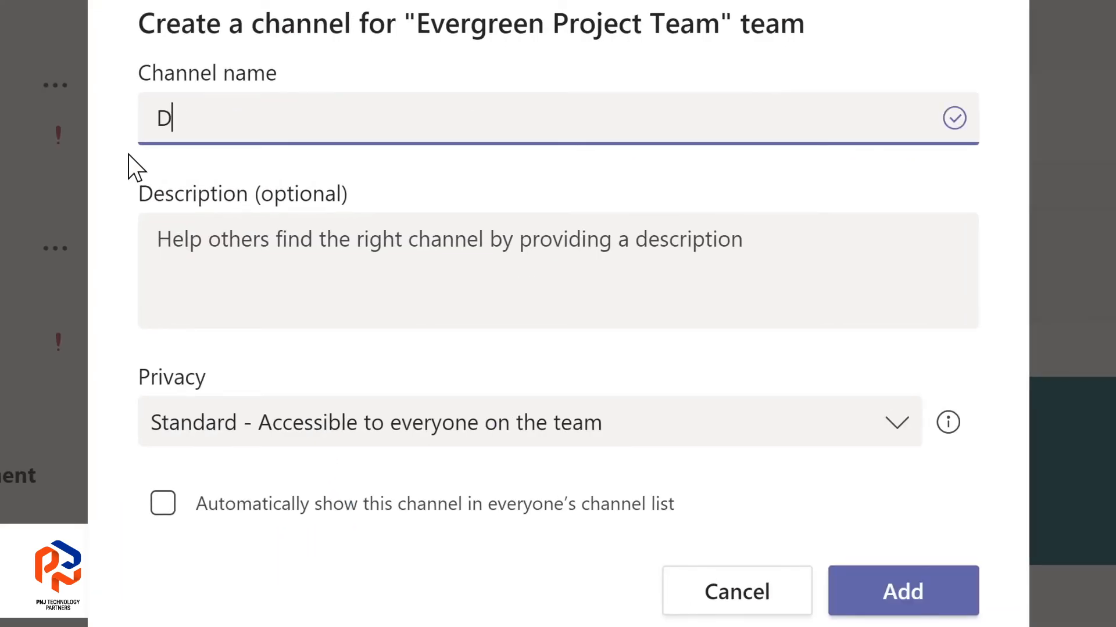
text(es)
text(ign)
click(176, 239)
text(Design and planning of LMS)
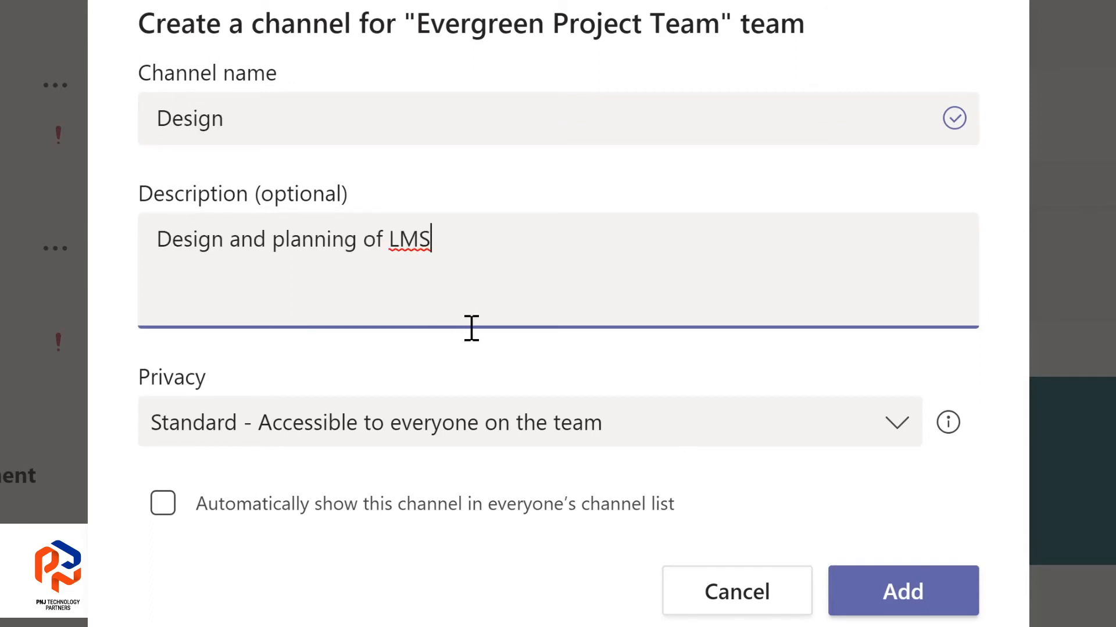
Keep the Design channel's privacy at Standard, show it automatically in everyone's channel list, and create the channel
click(898, 423)
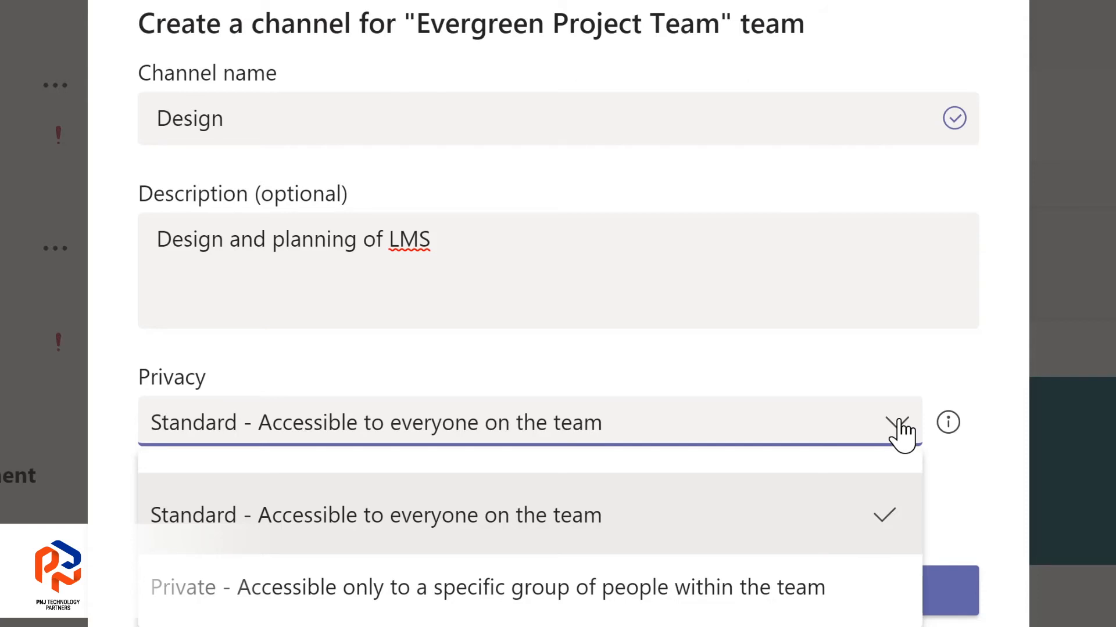
click(852, 363)
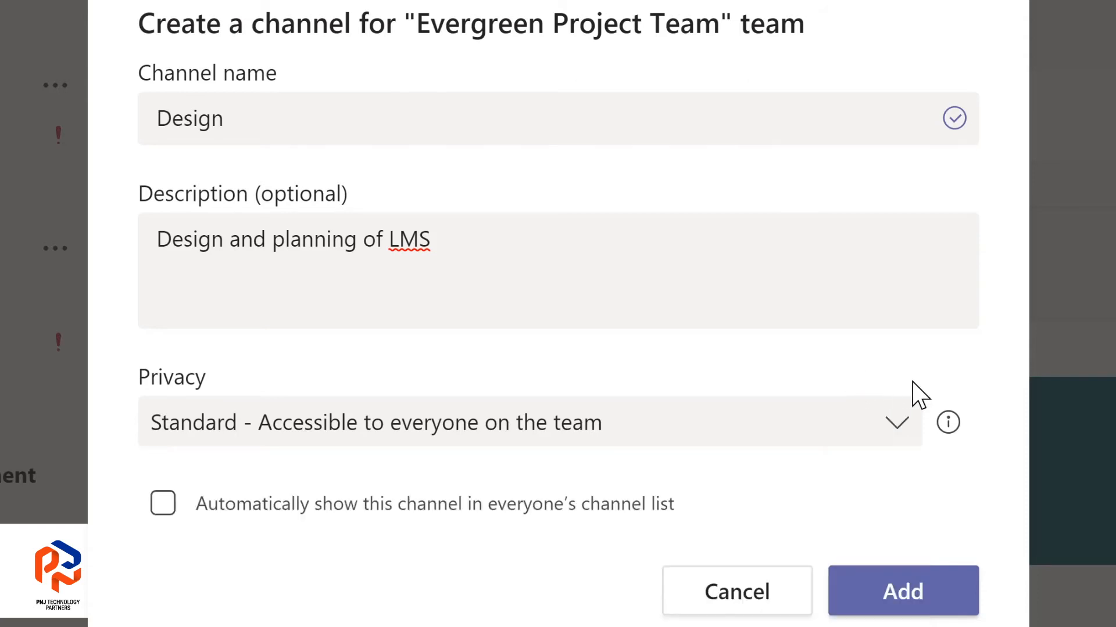
click(164, 506)
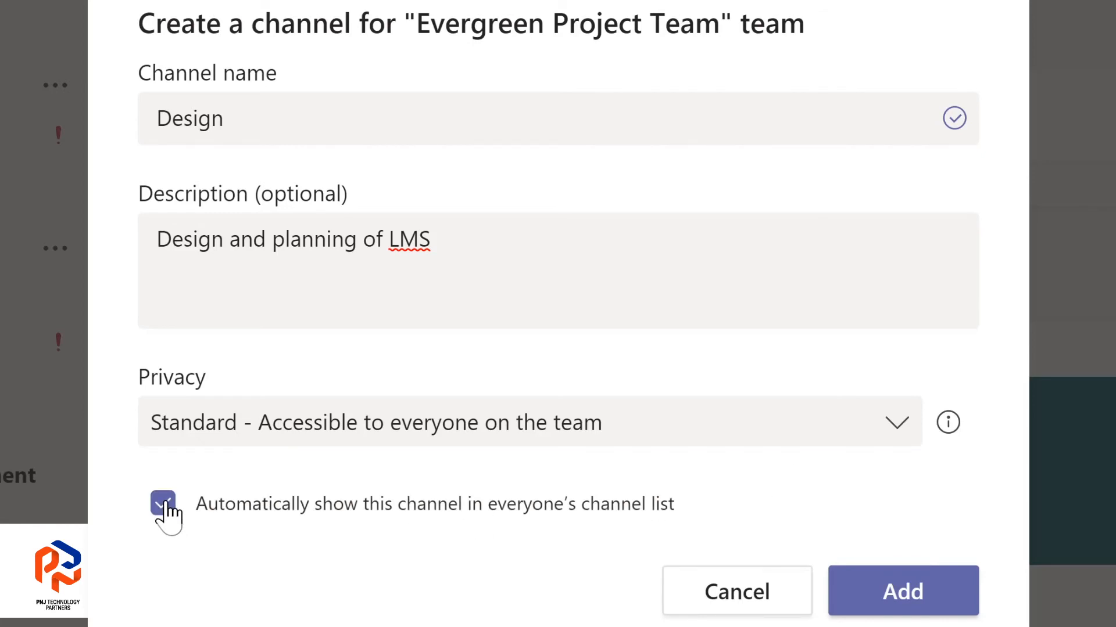
click(916, 587)
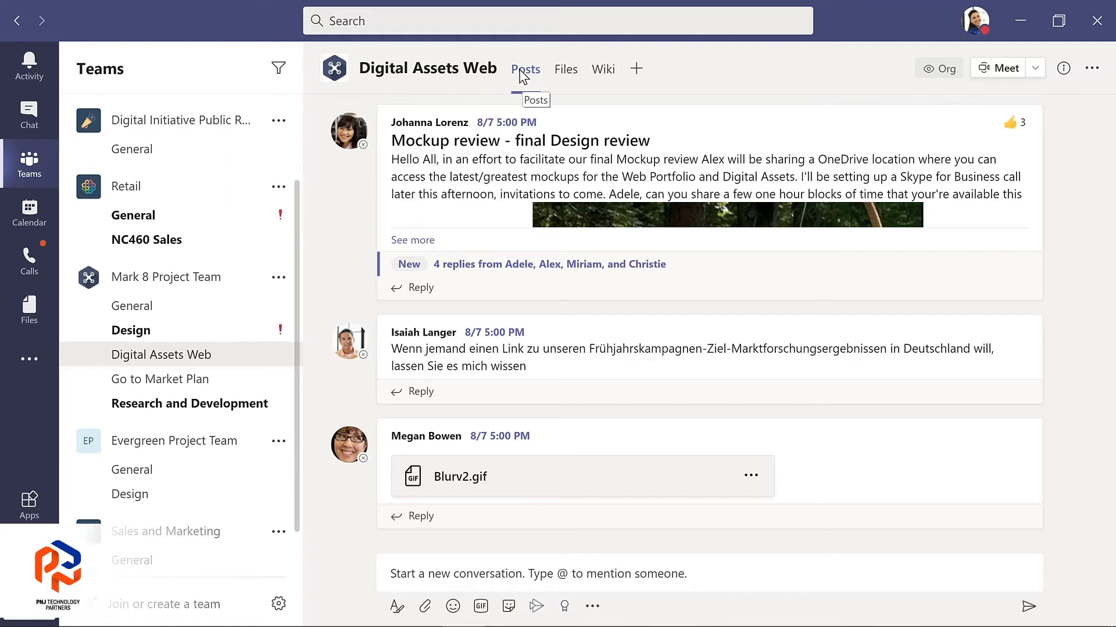
Examine the Digital Assets Web channel's files and wiki, including the available actions and opening options for Product Launch.pptx
click(569, 73)
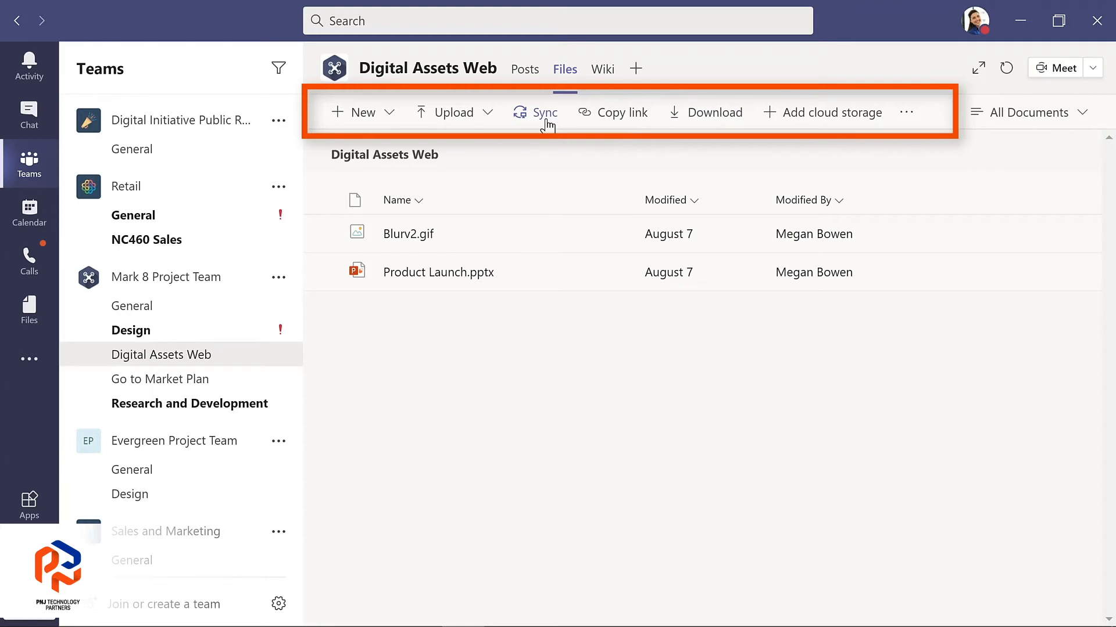
click(612, 275)
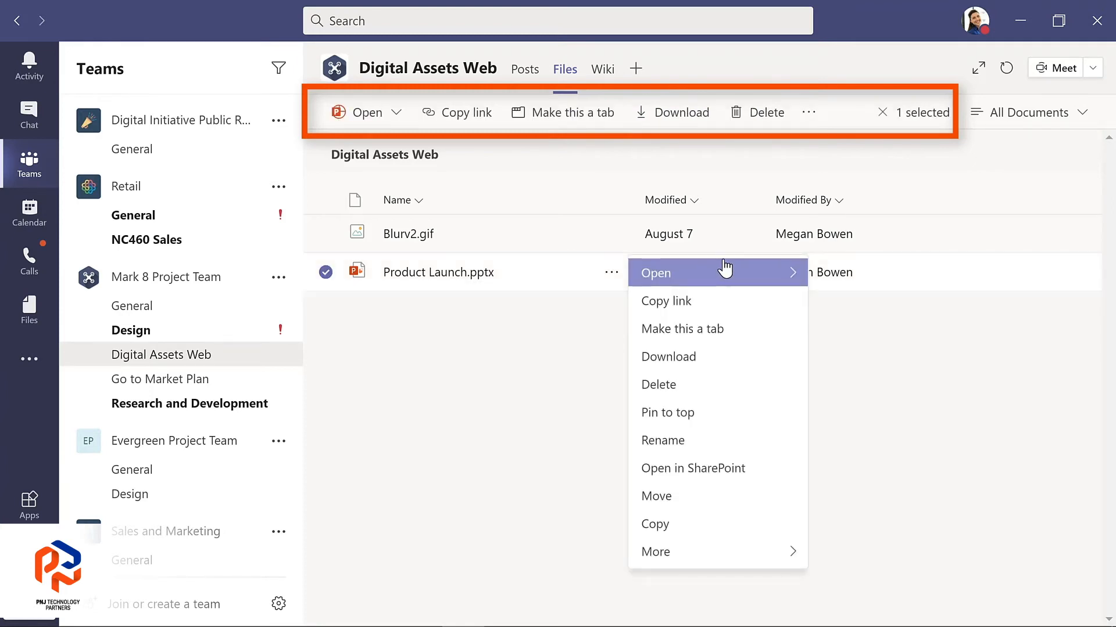
mouse_move(792, 279)
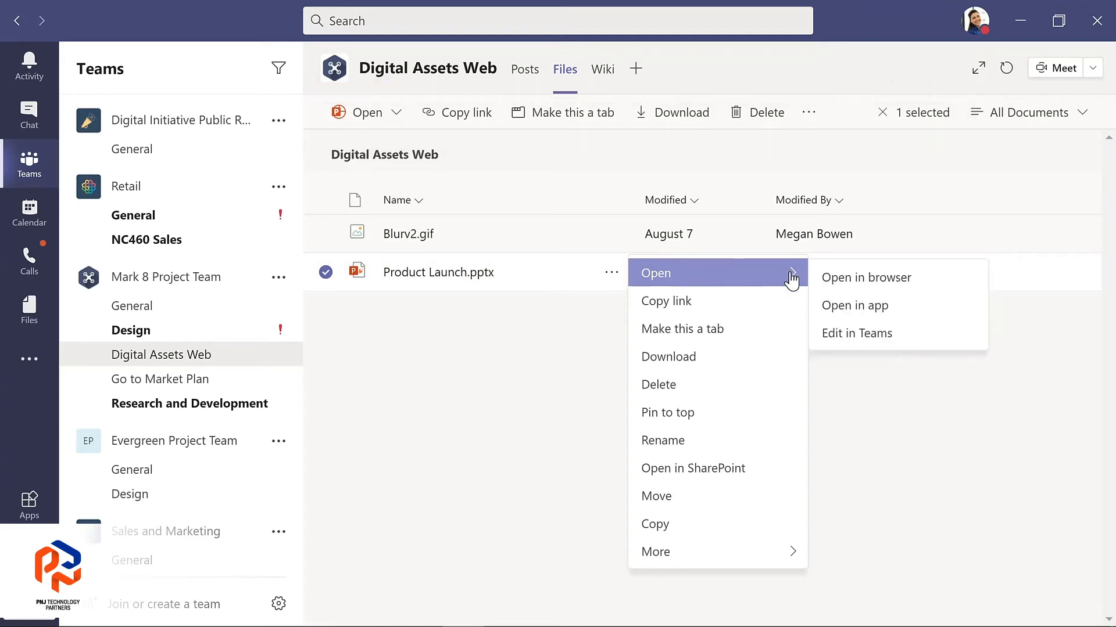
click(598, 154)
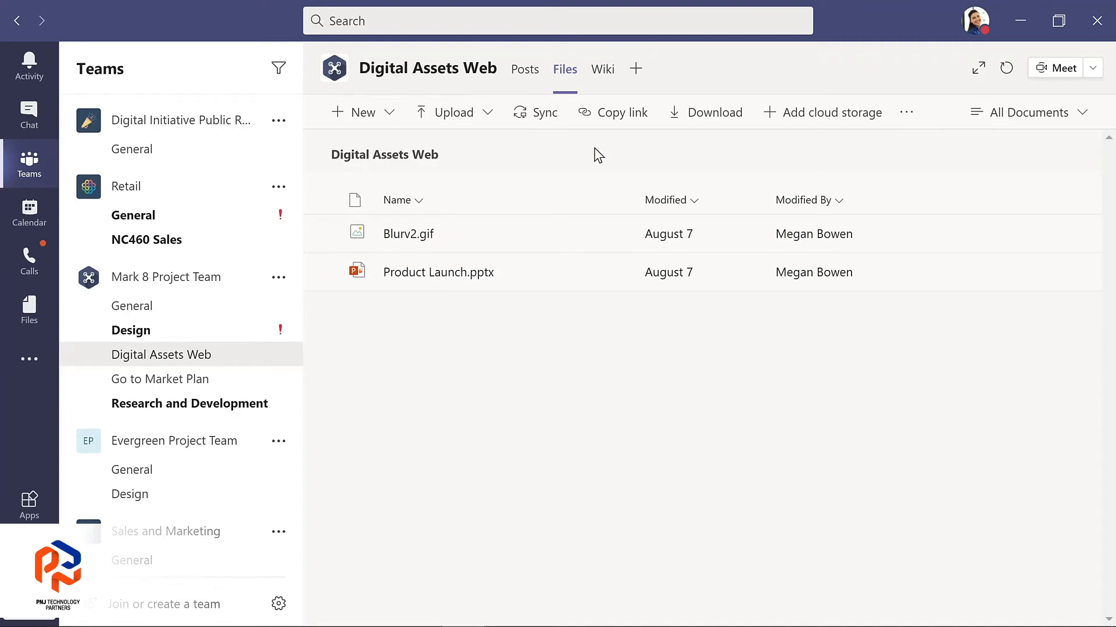
click(602, 72)
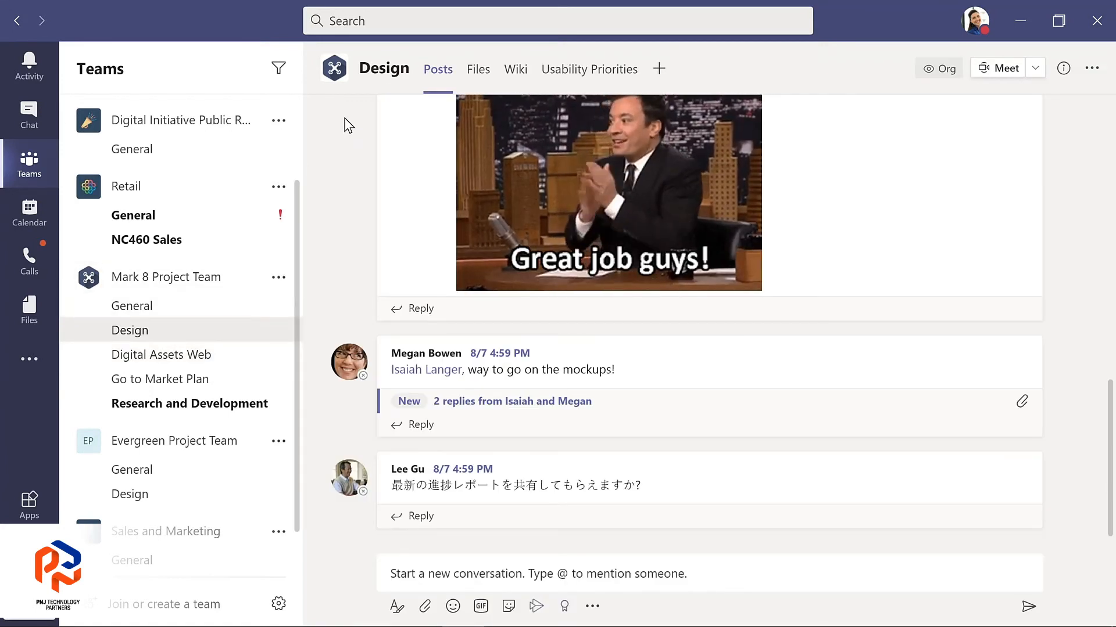
View the Usability Priorities document in Mark 8 Project Team's Design channel and the choices for adding another tab
click(587, 72)
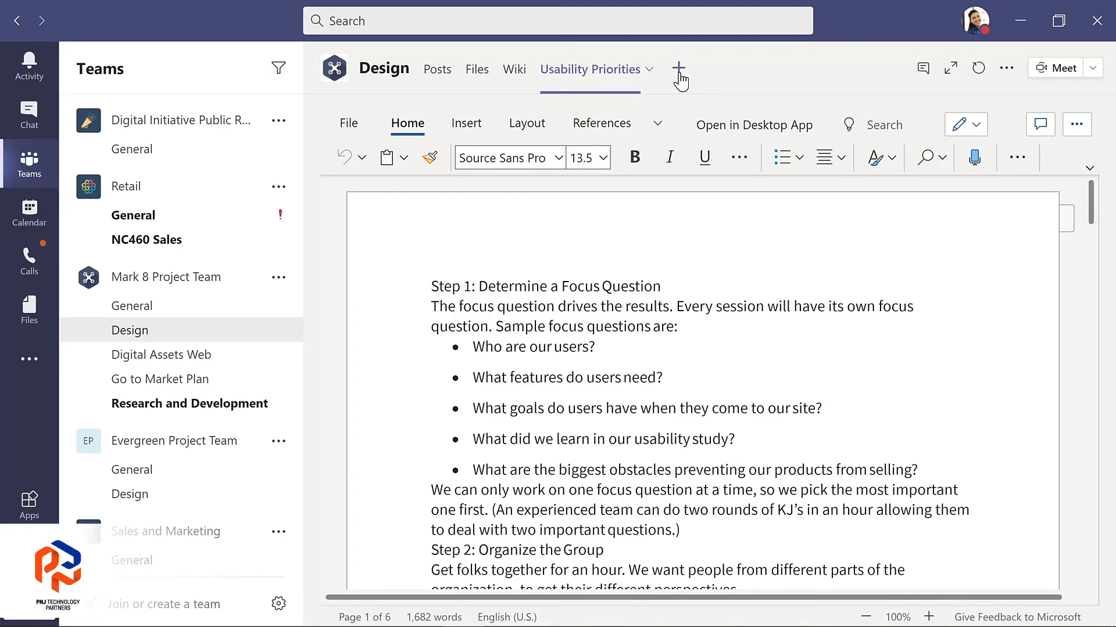
click(679, 75)
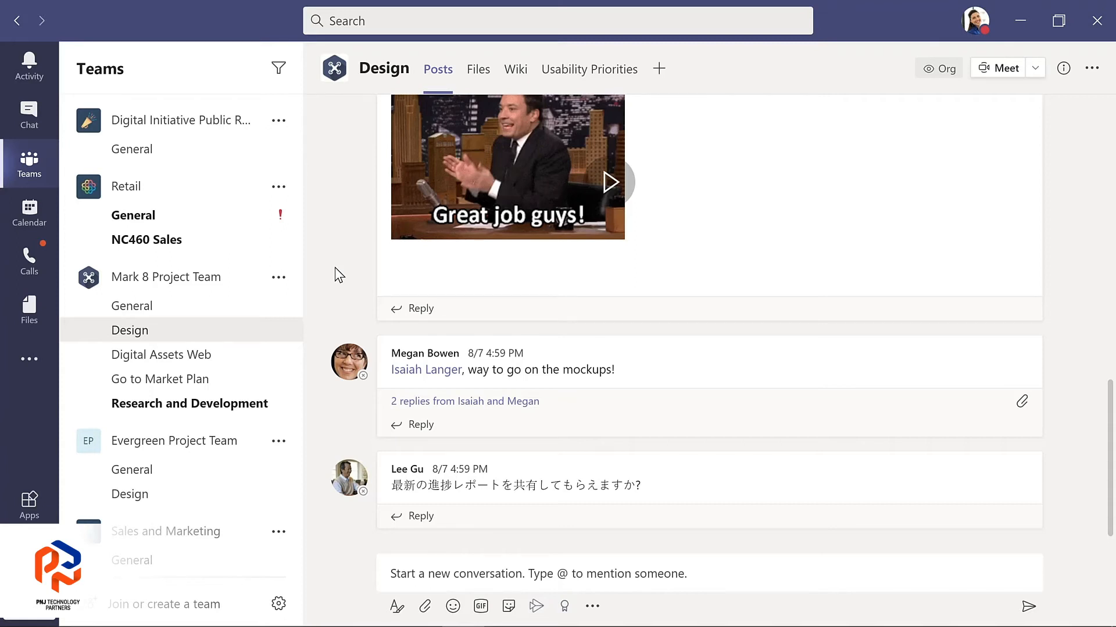
Reply "Great job with a tight deadline!" to the mockups message in Mark 8 Project Team's Design channel
click(418, 426)
text(Great job with)
text(a )
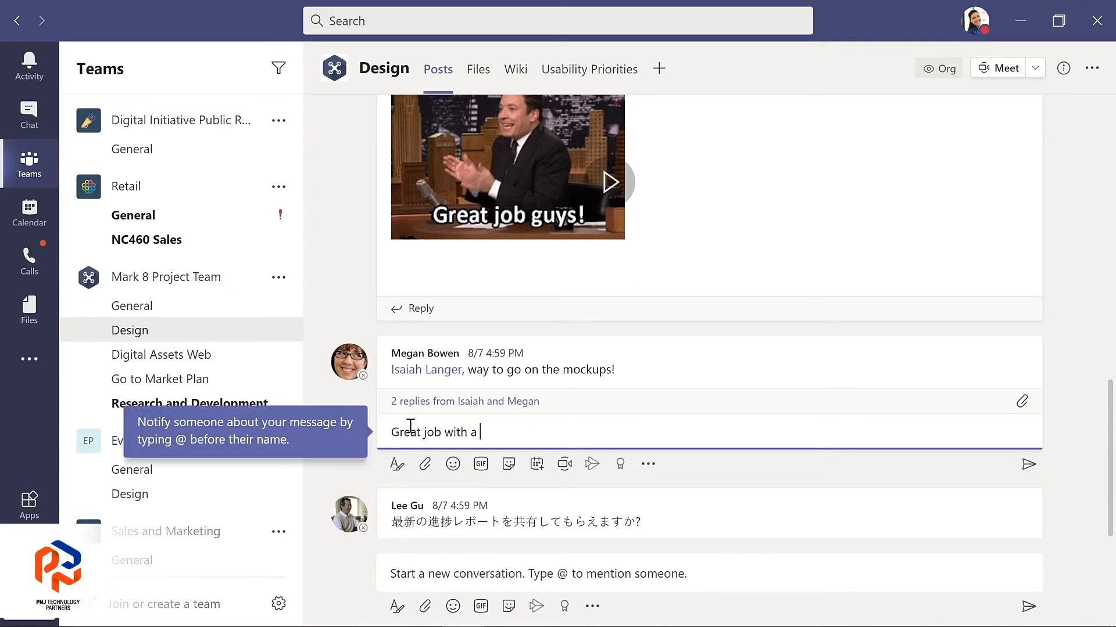
text(tight deadline!)
key(Return)
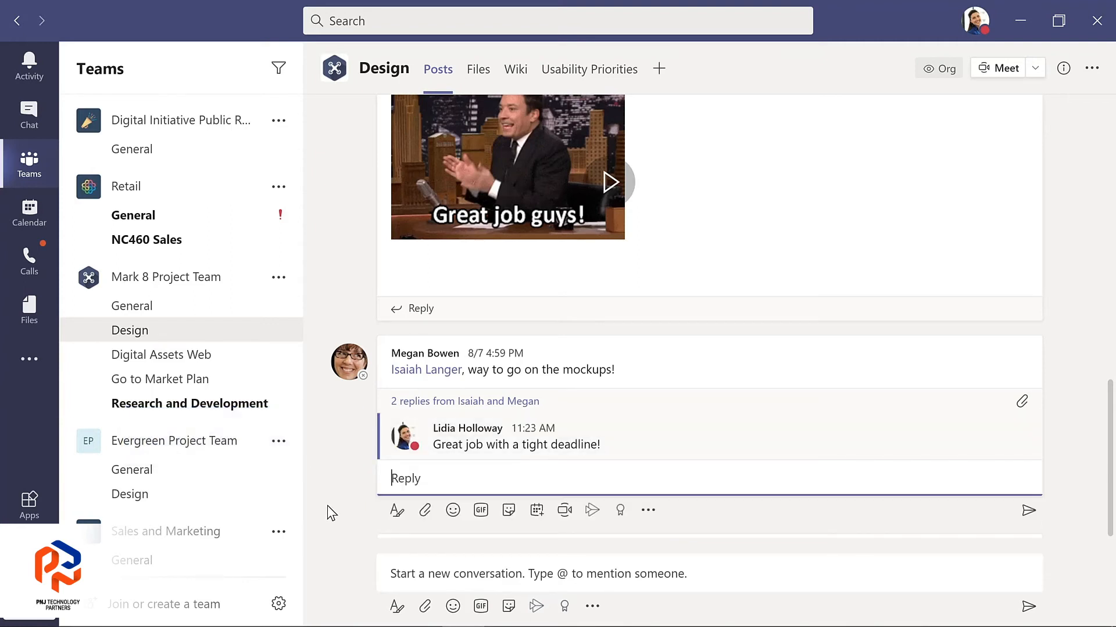
Attach Contoso Marketing Principles-2021.pptx from the computer to a new conversation in the Design channel
click(401, 577)
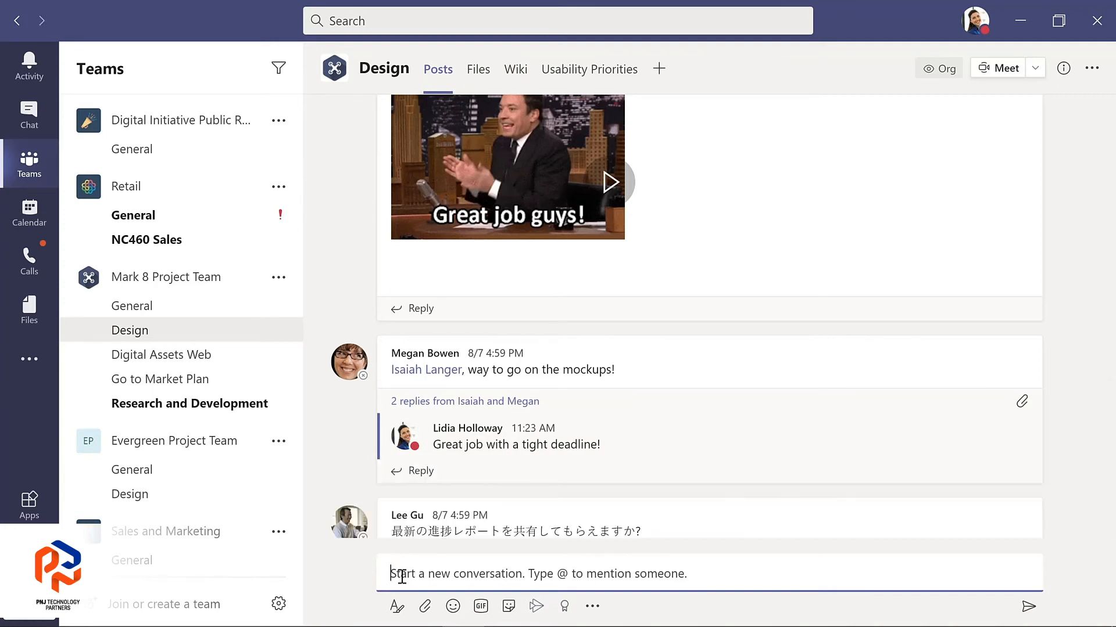
click(425, 607)
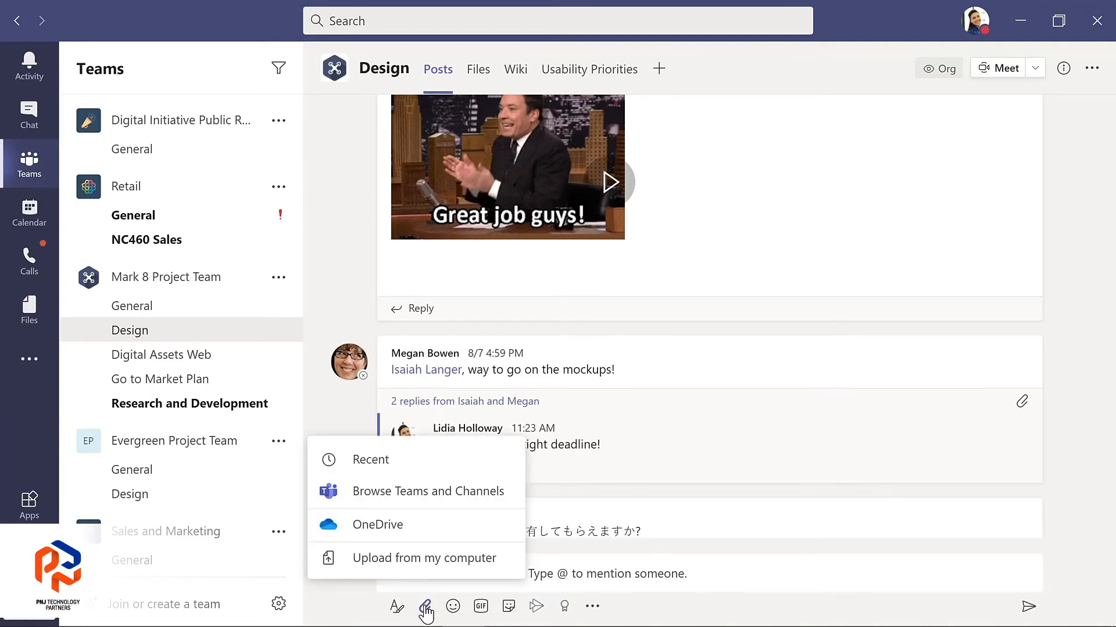
click(424, 559)
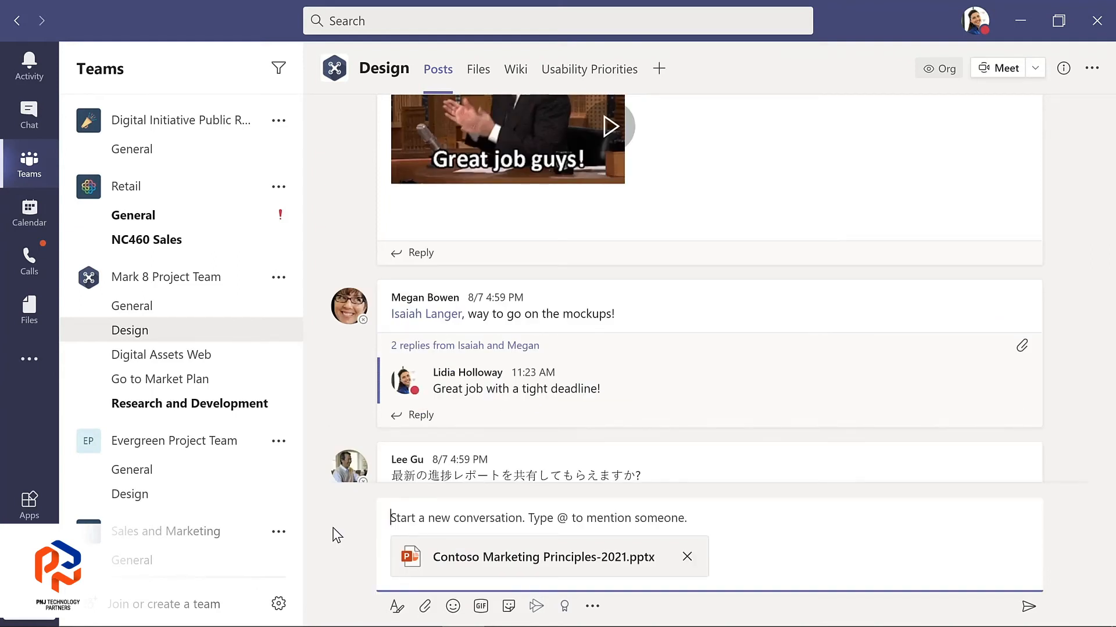
Mention the Design channel, add ", please review this presentation for our upcoming meeting." and post the message with its attachment
text(@)
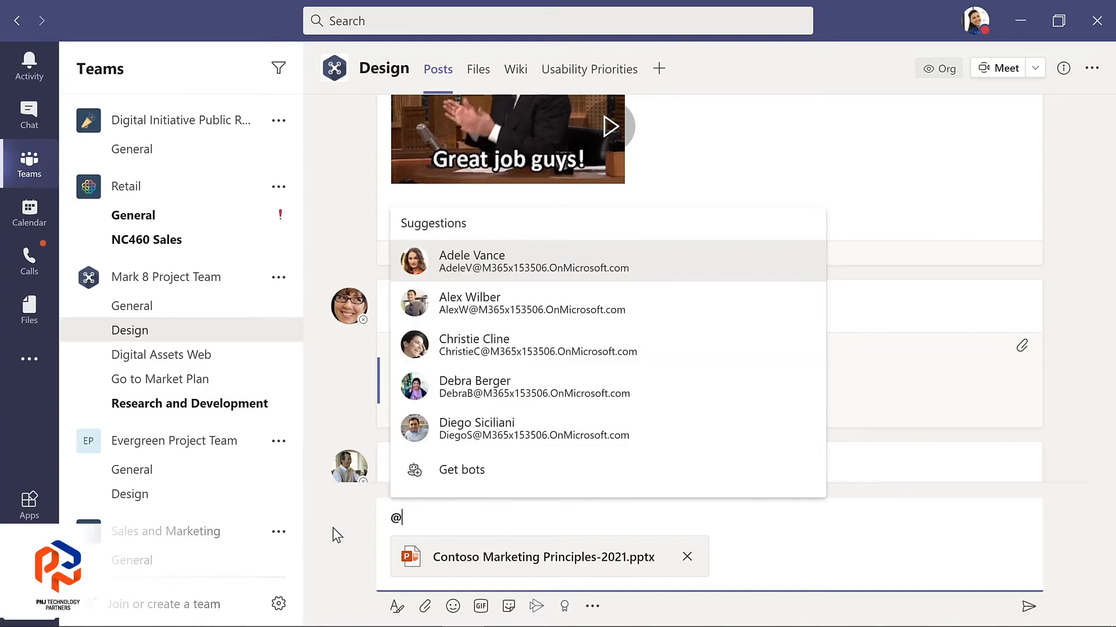
text(chann)
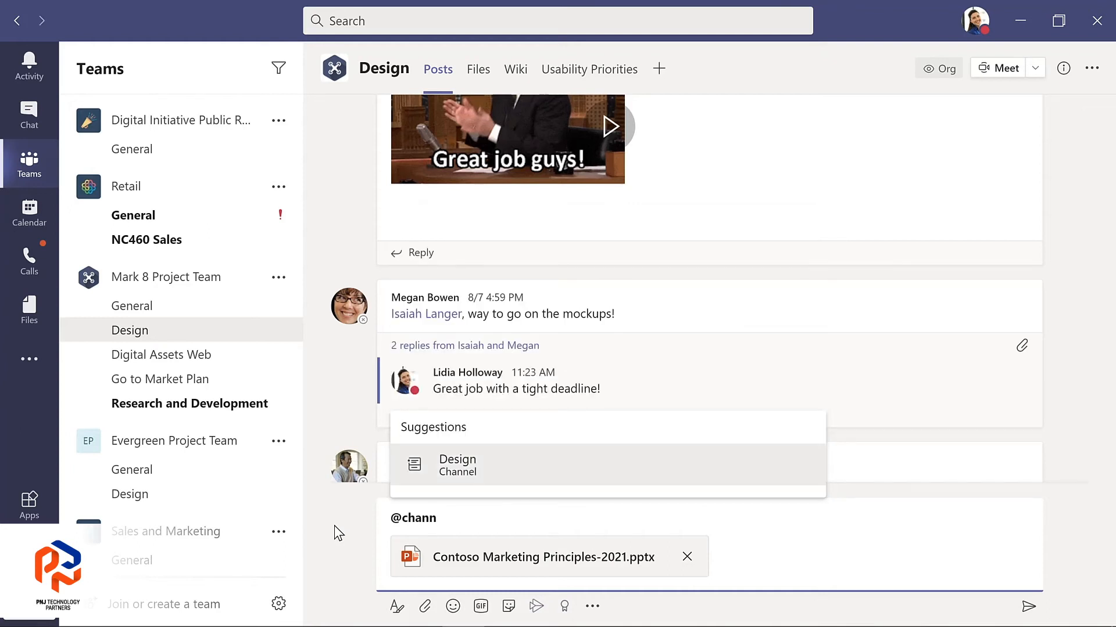
click(472, 472)
text(, please review this presentation for our upcoming meeting.)
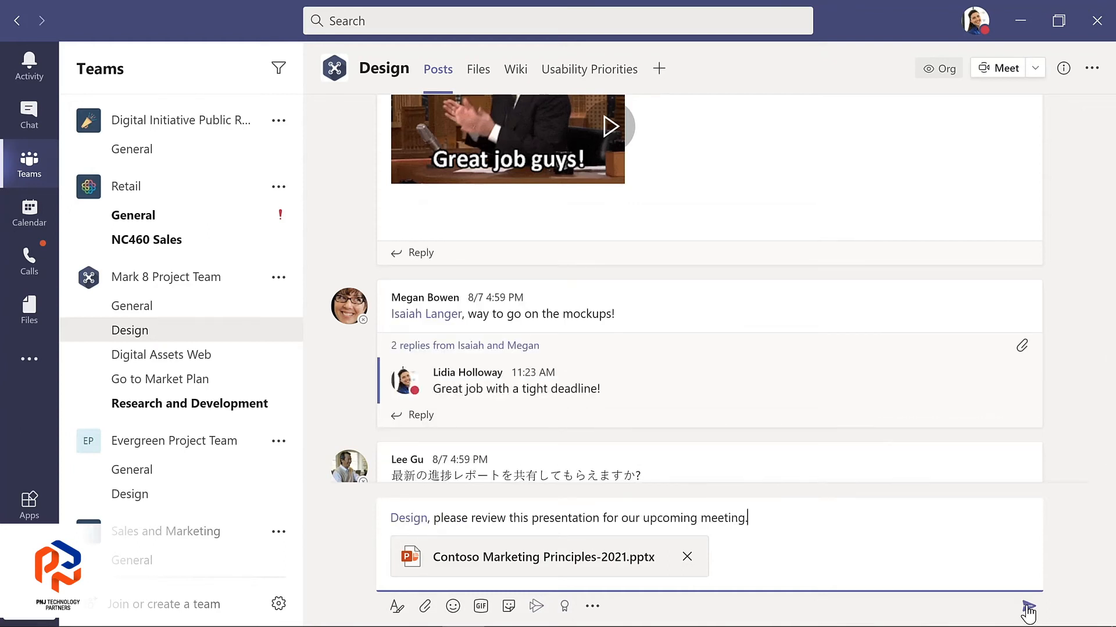
click(1027, 608)
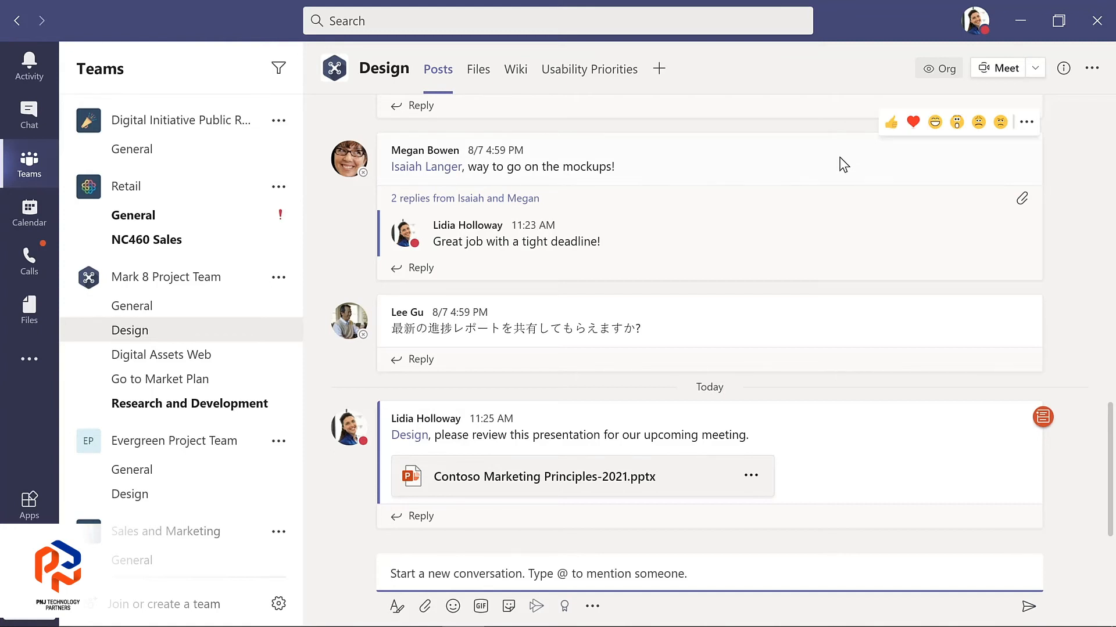
React to the mockups message with a heart and look through its additional message actions
click(914, 125)
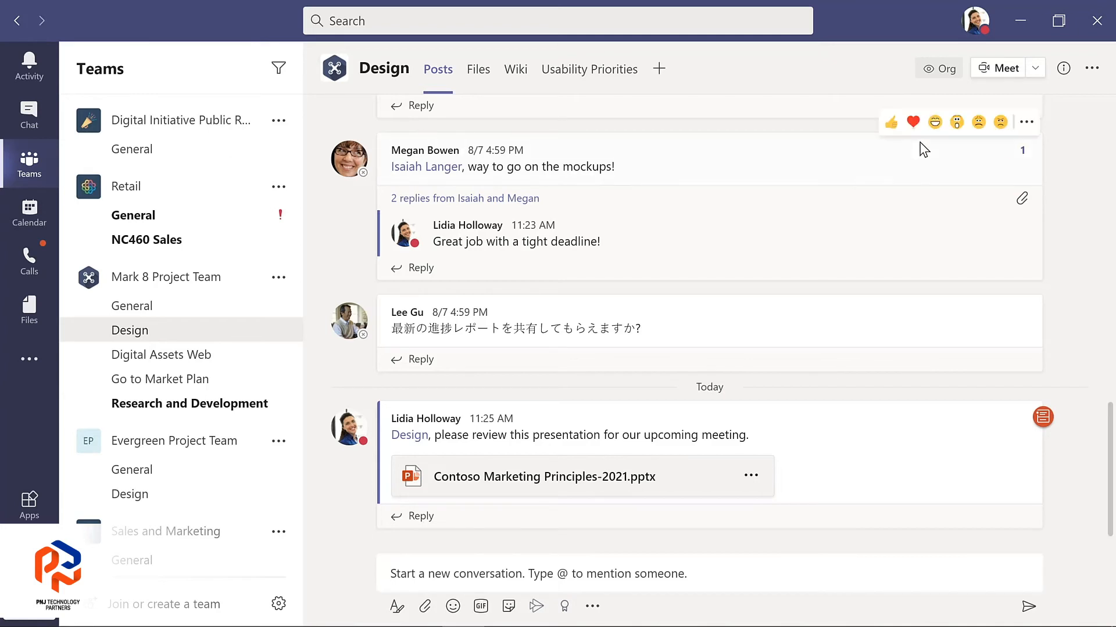
click(1027, 125)
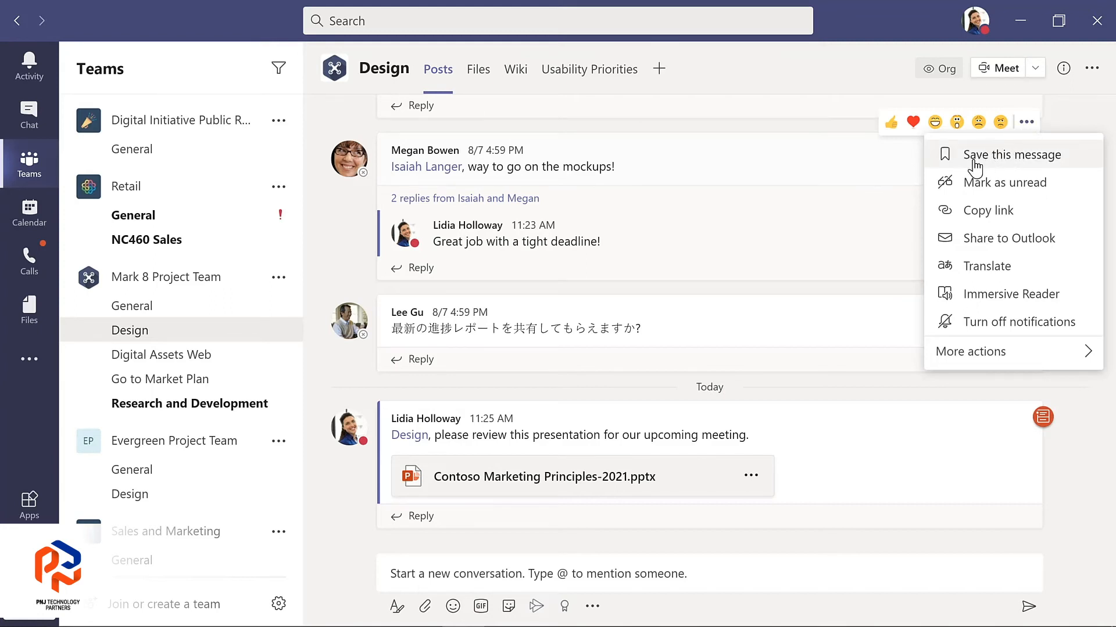
click(855, 167)
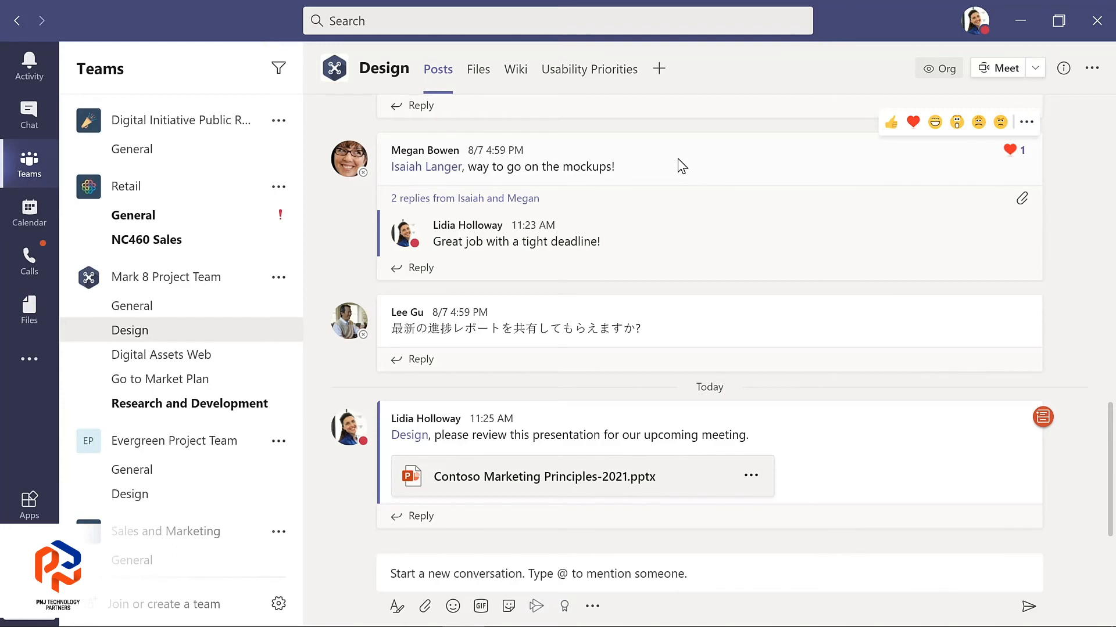
Start a new private chat with the IT Admin and send "What's the update on the new laptops for my project team?"
click(29, 116)
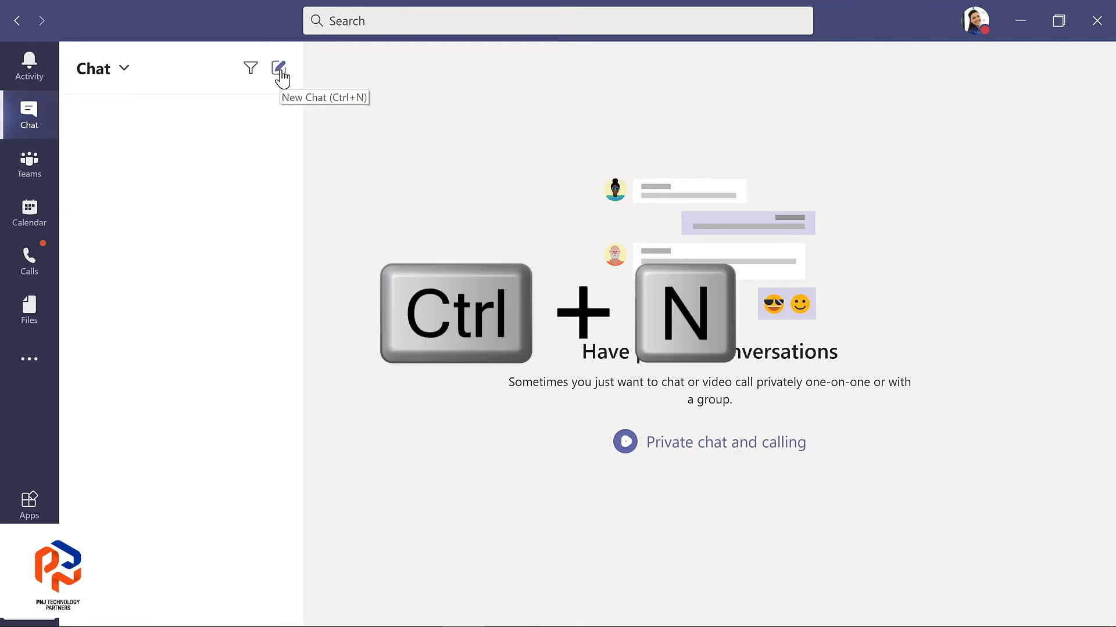
key(ctrl+n)
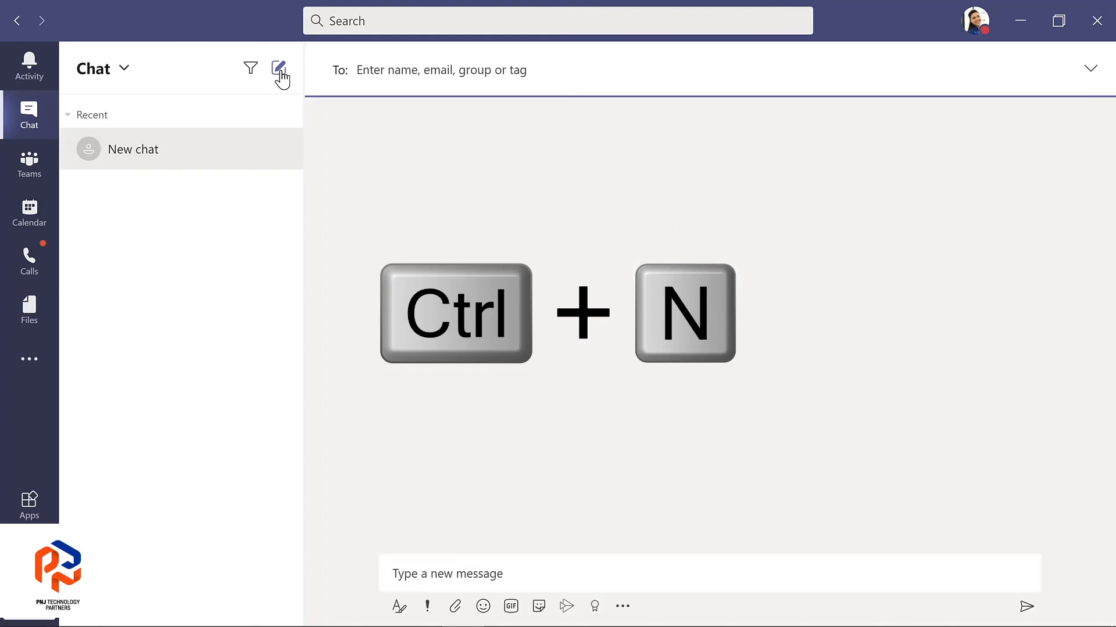
text(all)
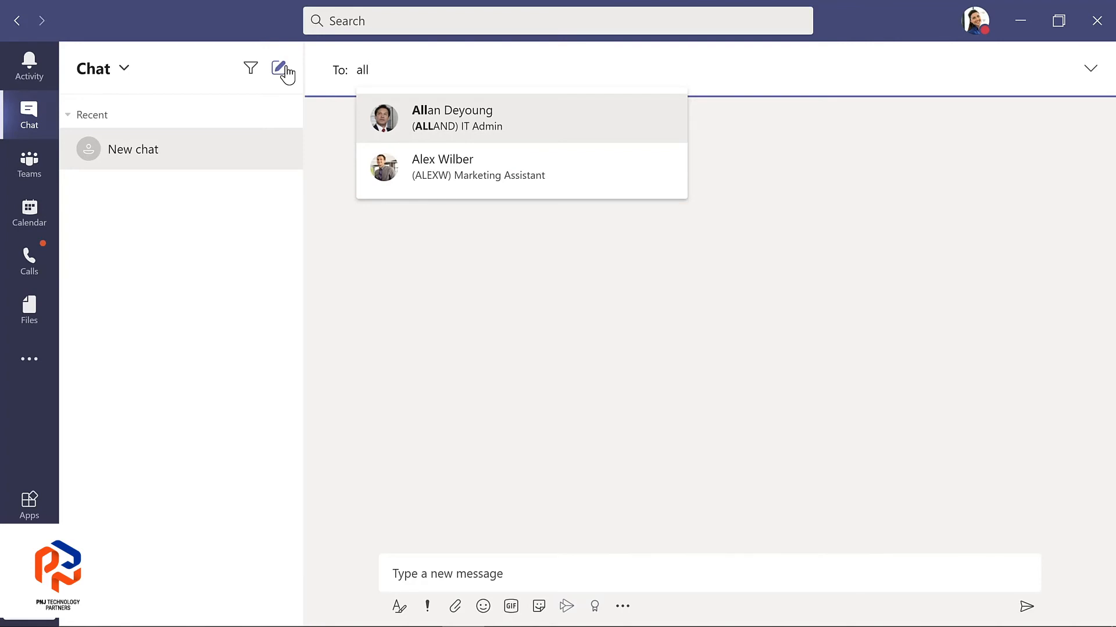
key(Return)
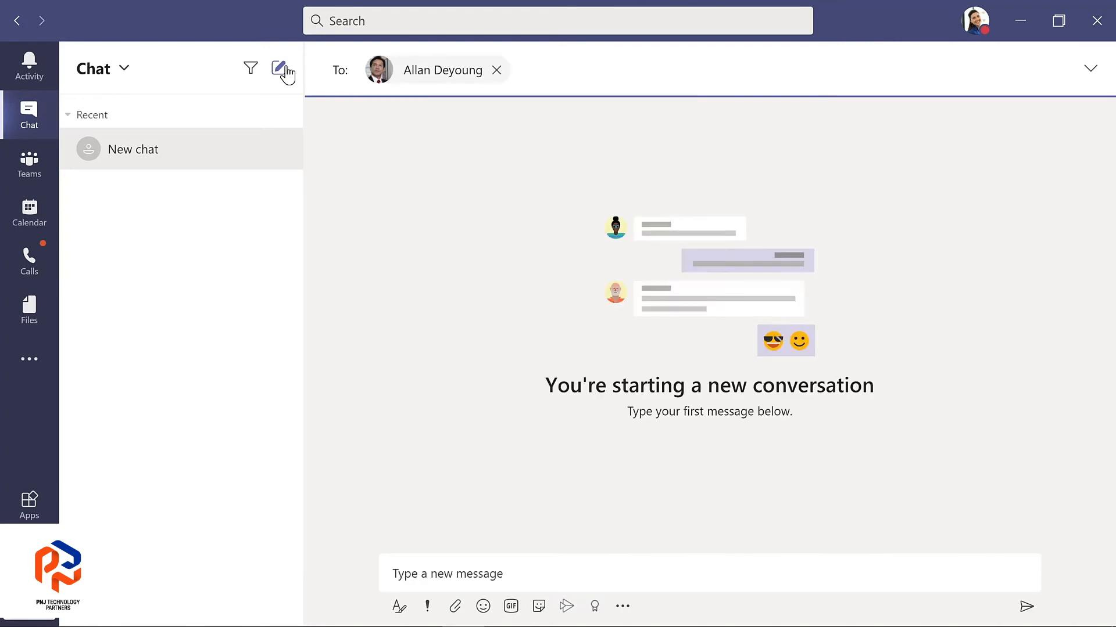
click(447, 566)
text(What's the update on the new laptops for my project team?)
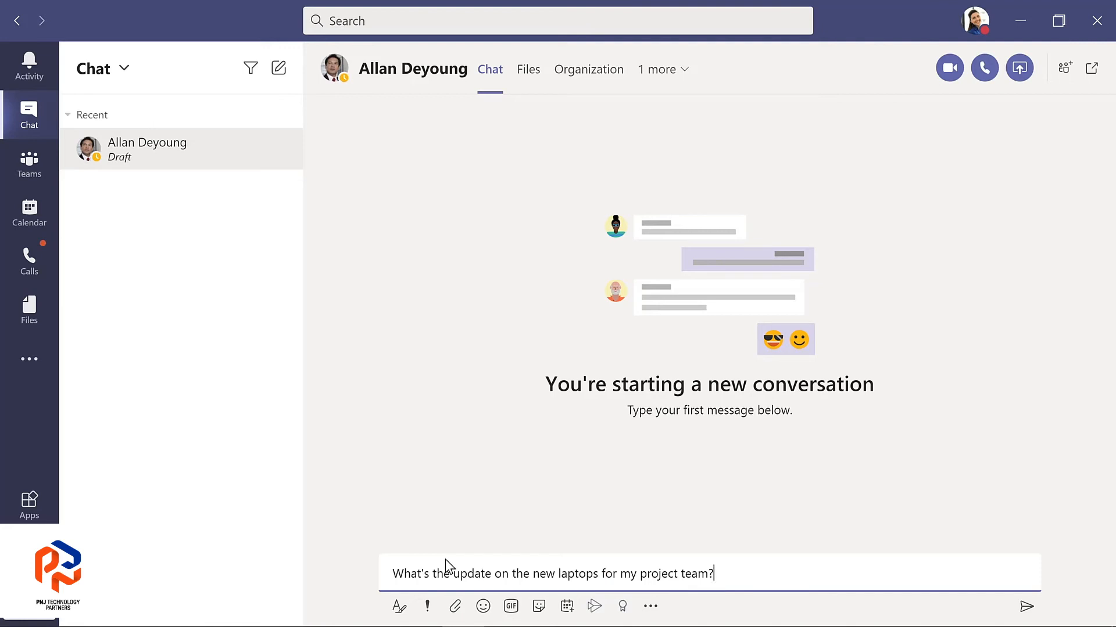
key(Return)
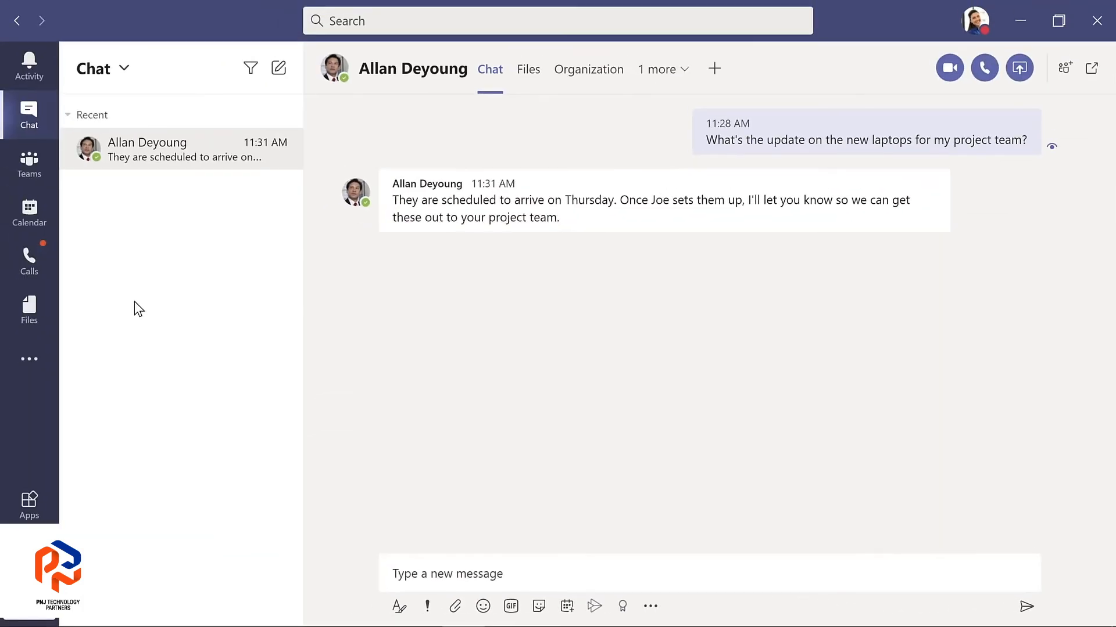
Reply in the chat with a celebration GIF found by searching "yay" and the text "Thanks so much!"
click(511, 607)
text(yay)
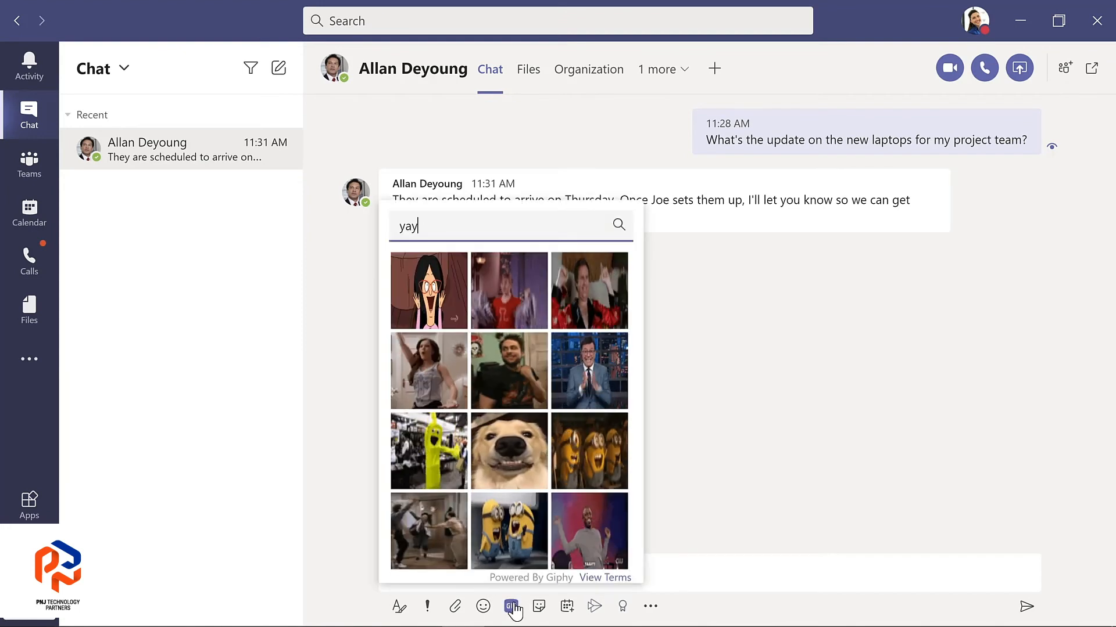
click(425, 530)
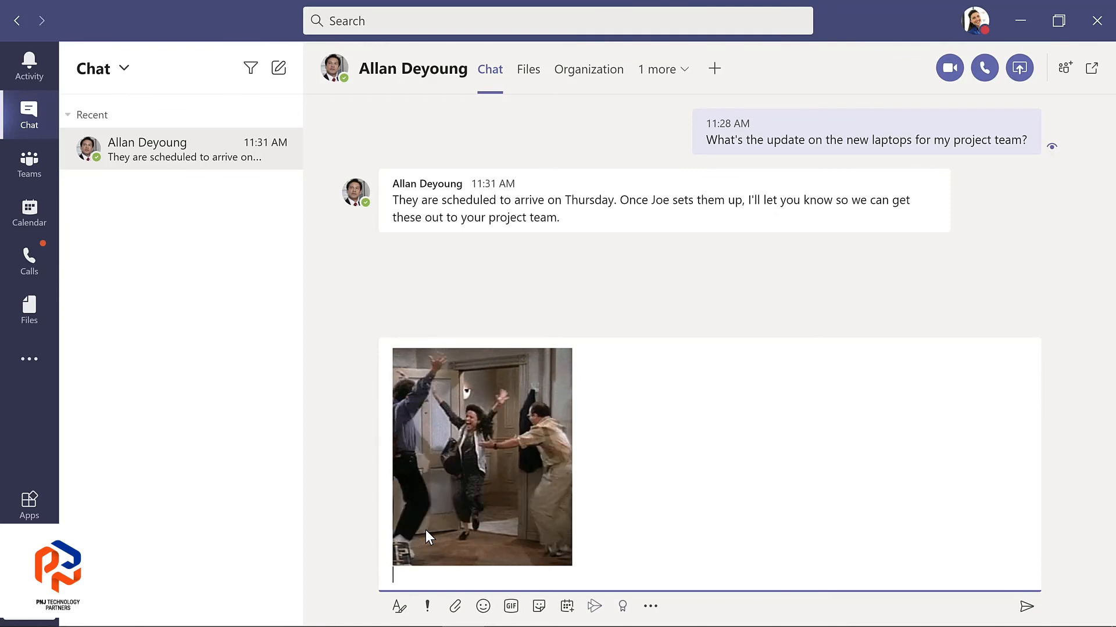
text(Thanks)
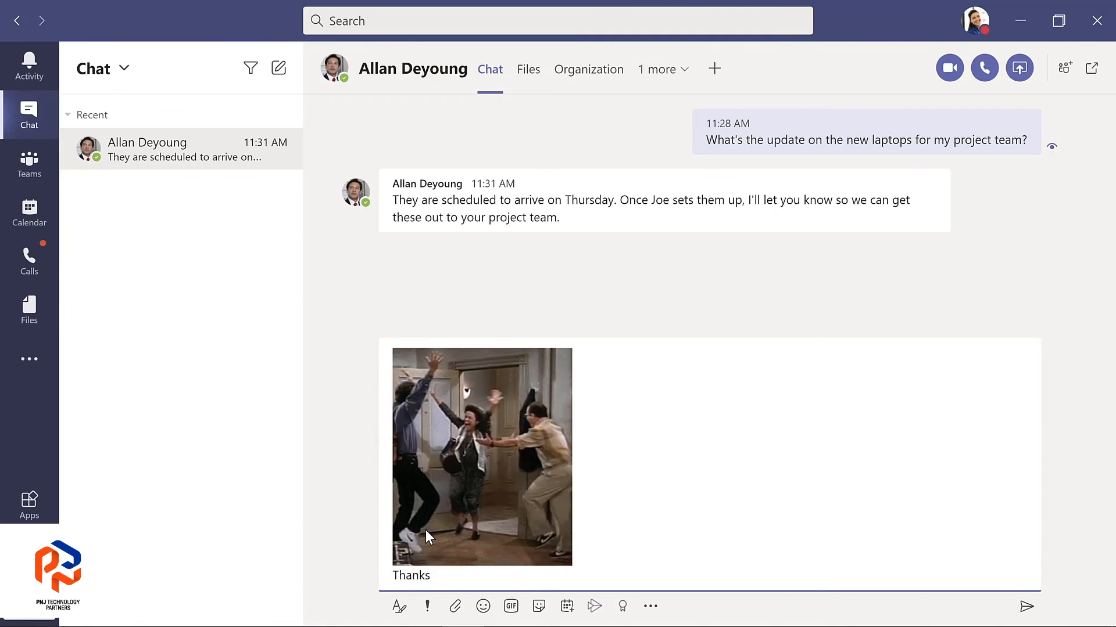
text( so muc)
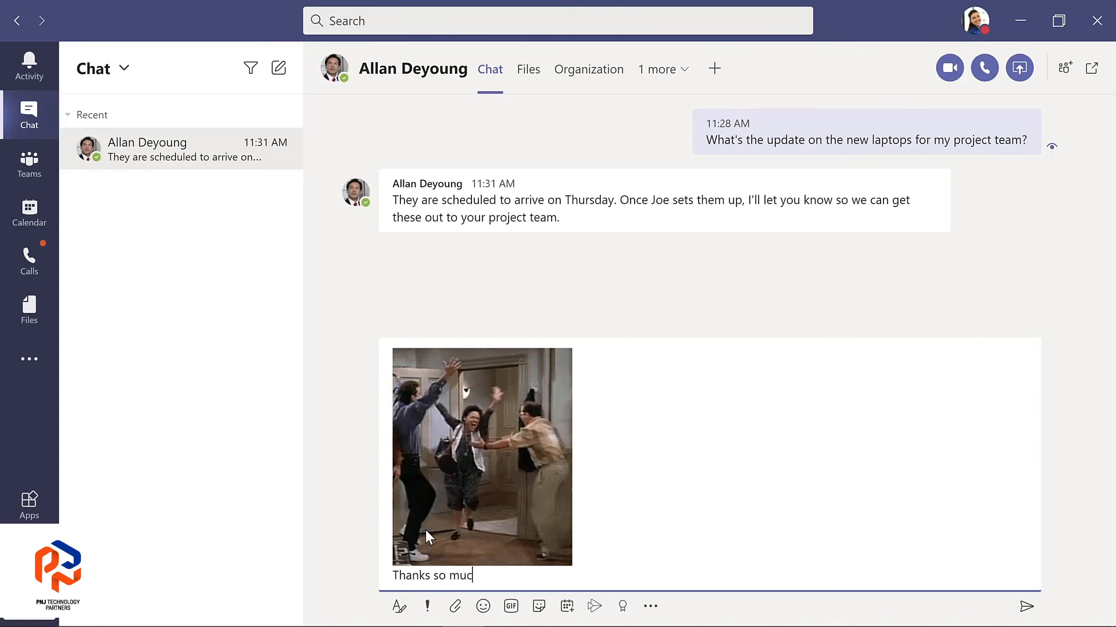
text(h!)
key(Return)
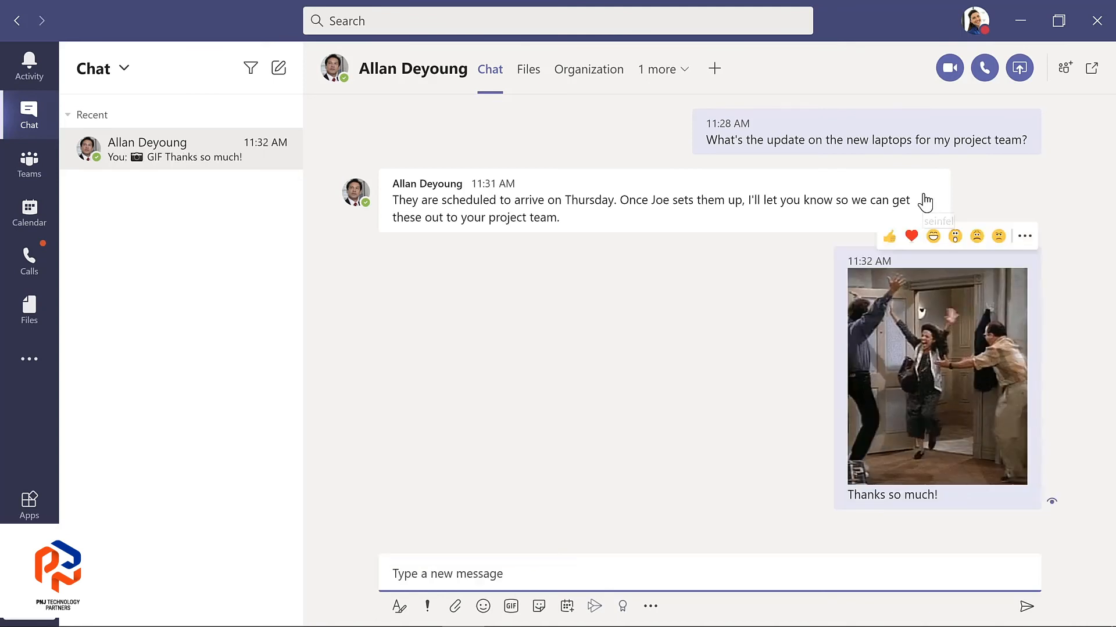
mouse_move(914, 198)
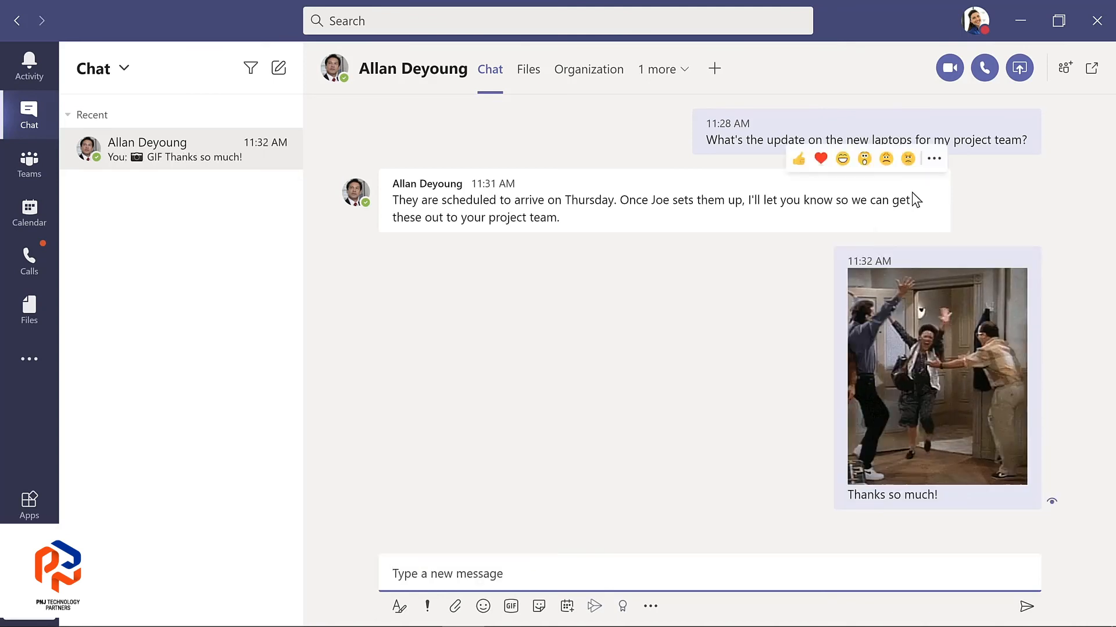
click(841, 160)
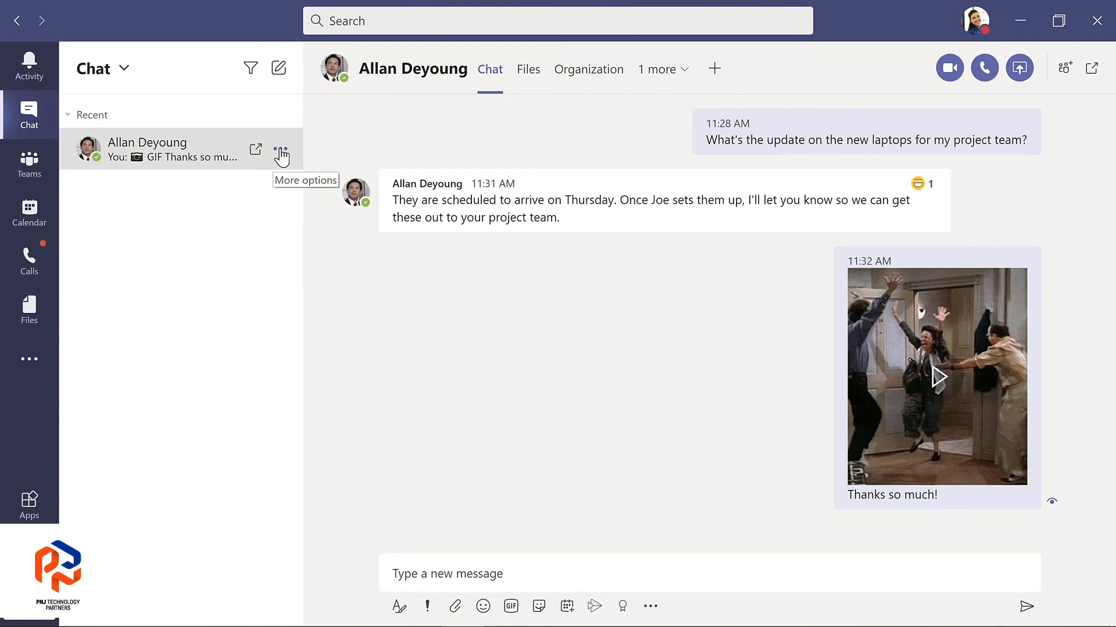
click(282, 153)
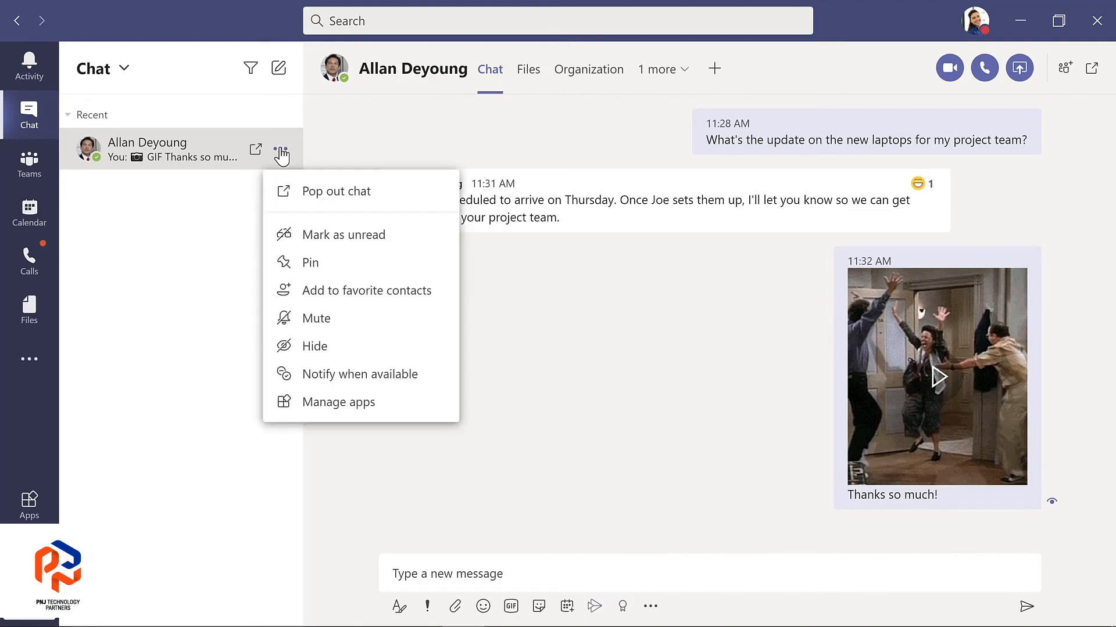
click(304, 266)
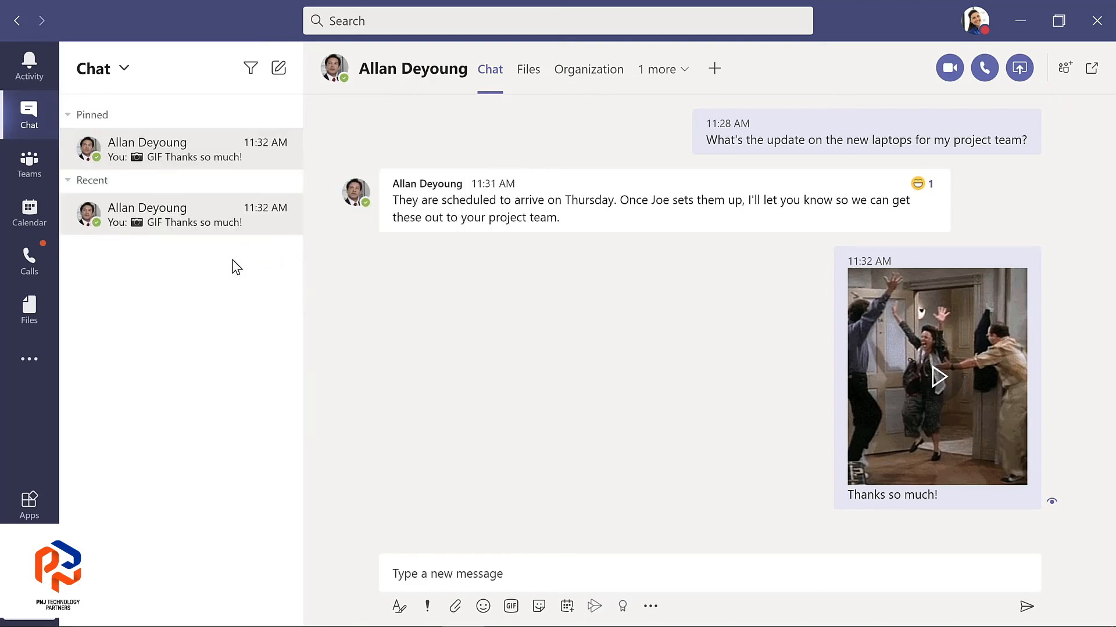
Open the calendar, view it as a full Week, and return it to the Work week view
click(38, 215)
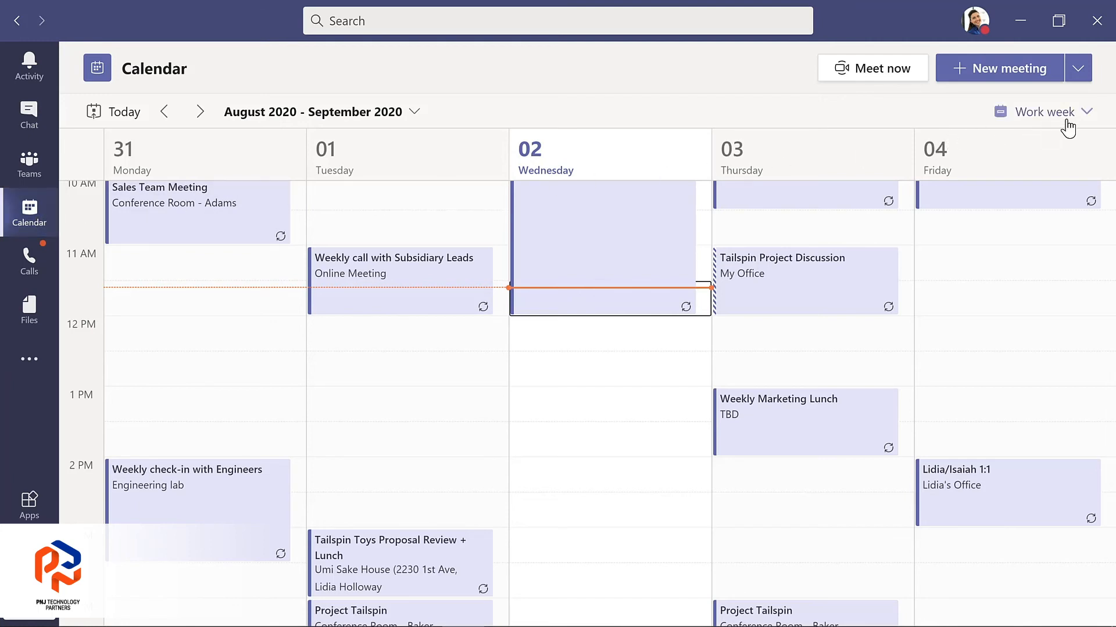
click(1085, 119)
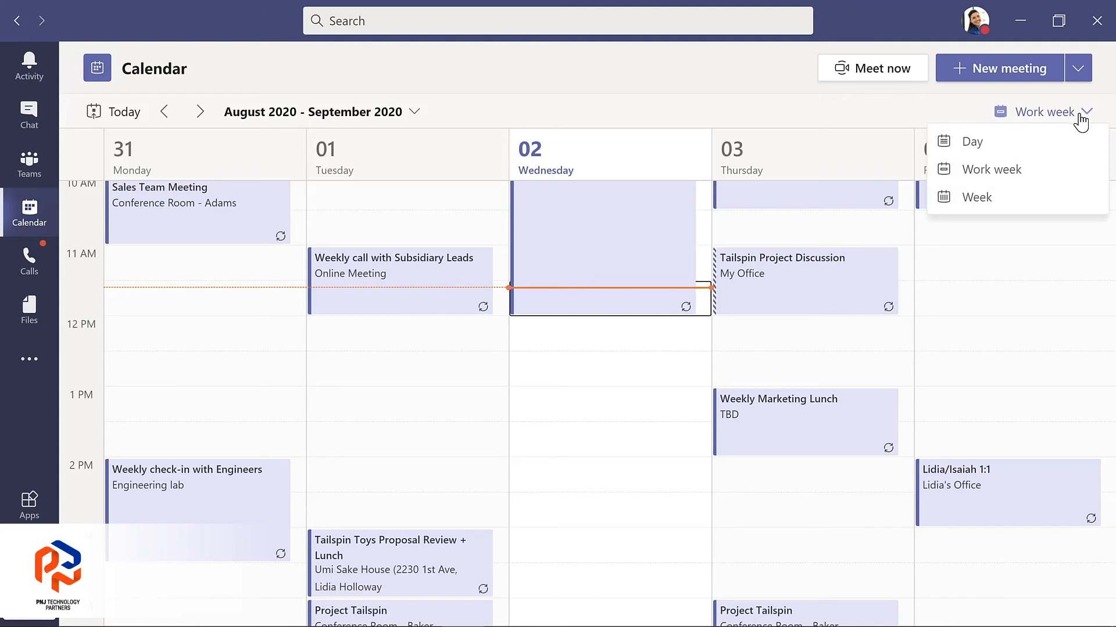
click(1000, 201)
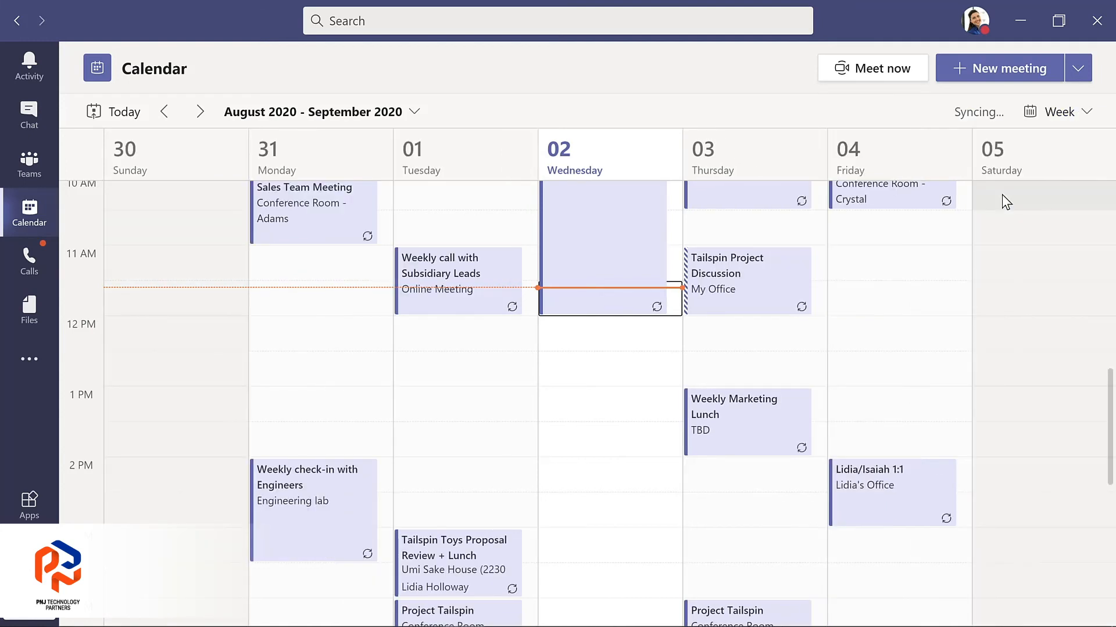
click(1084, 116)
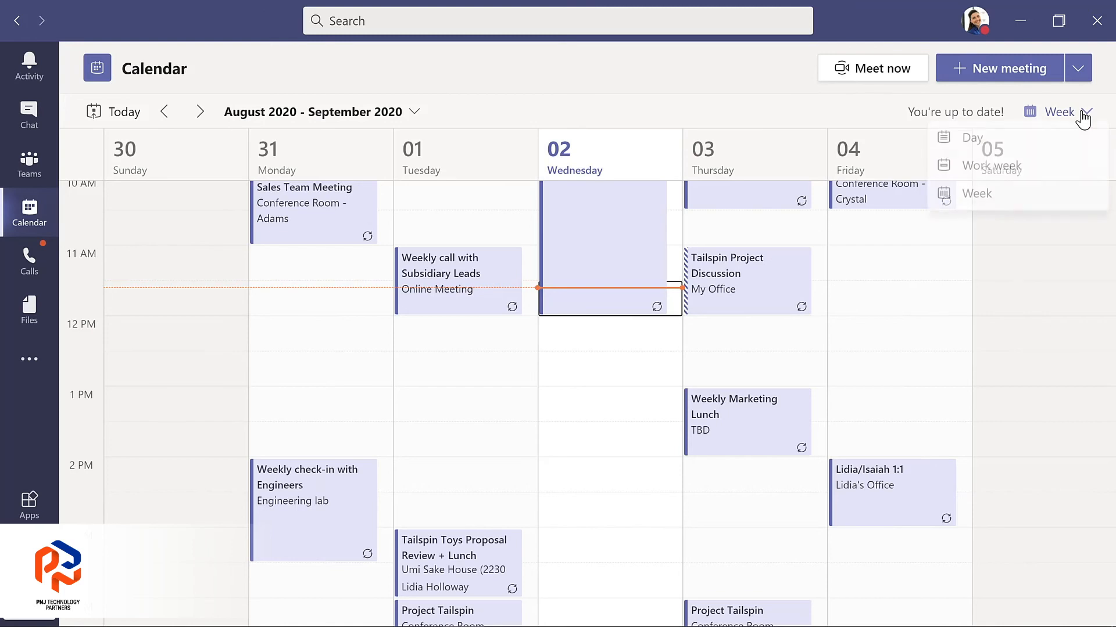
click(1028, 168)
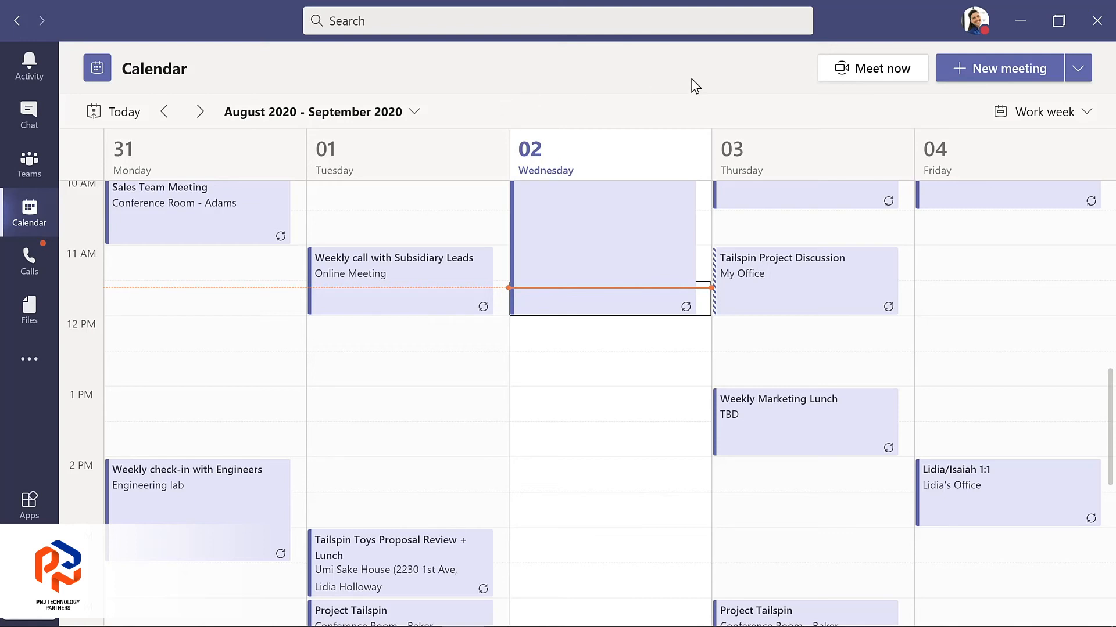
Create a new meeting titled "Evergreen Design Meeting" and add its four required attendees
click(985, 66)
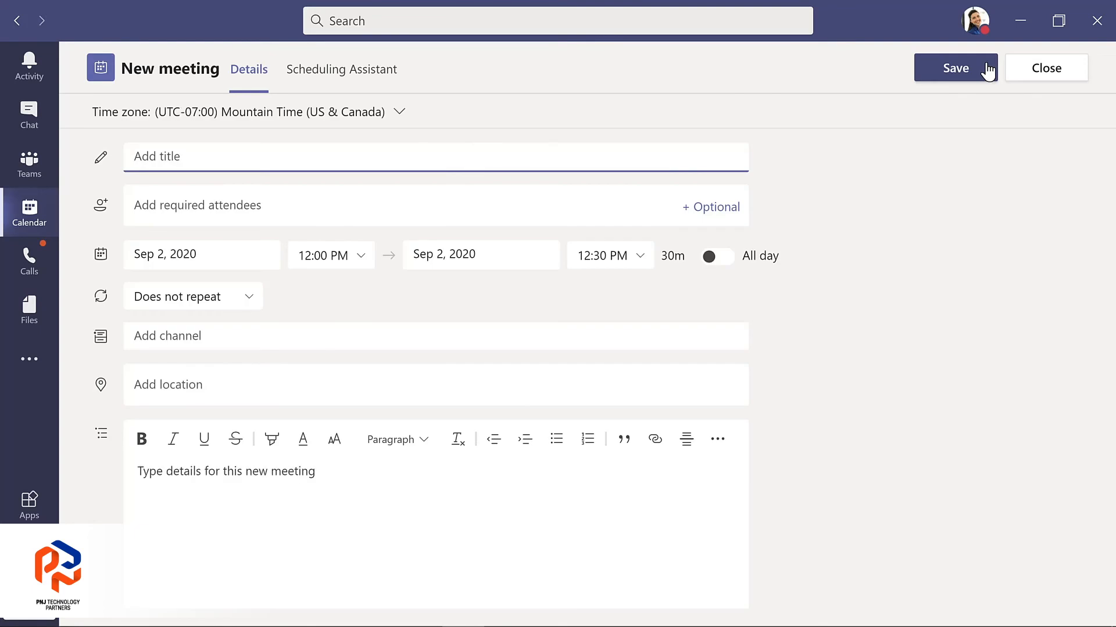
text(Evergreen Design Meeting)
click(274, 204)
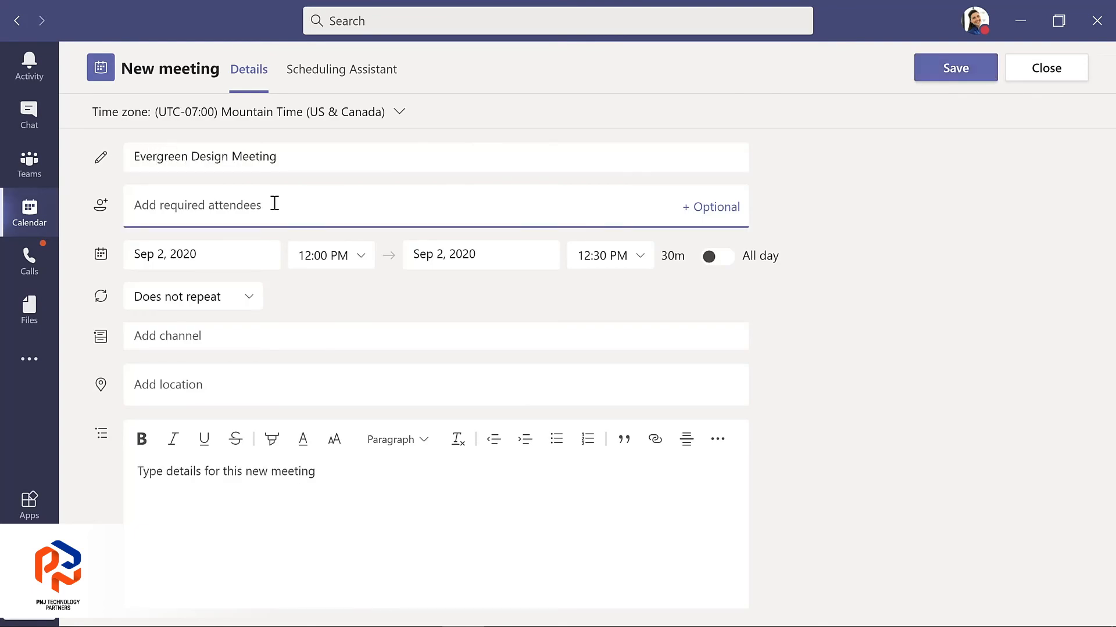
text(lynn)
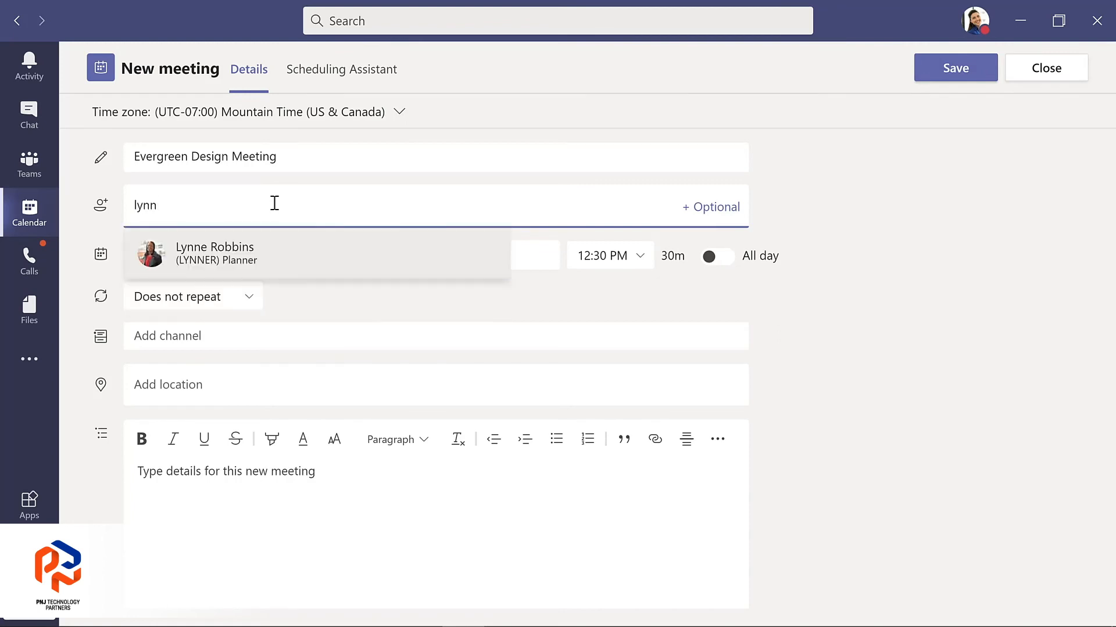
key(Return)
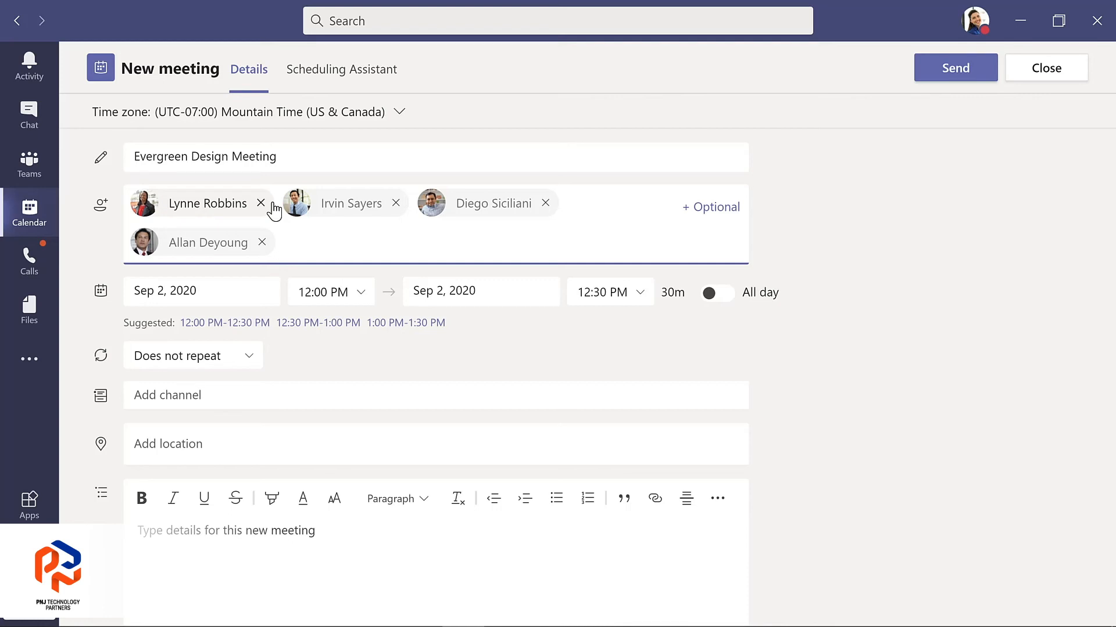
Set the meeting date to Sep 8, 2020 and extend its end time to 1:00 PM in the Scheduling Assistant
click(236, 286)
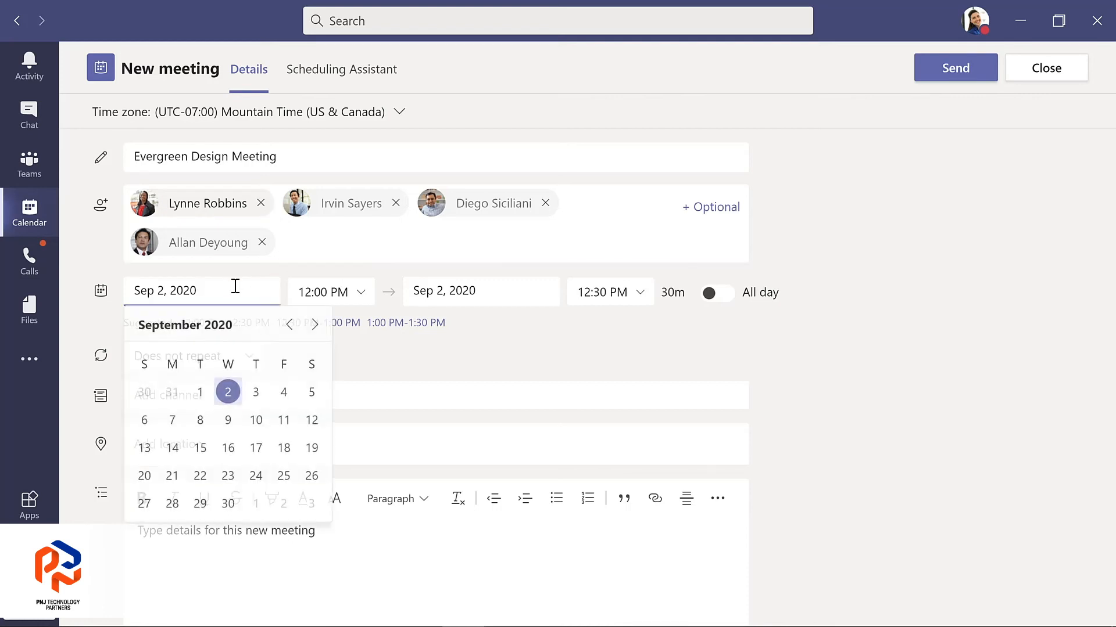
click(201, 419)
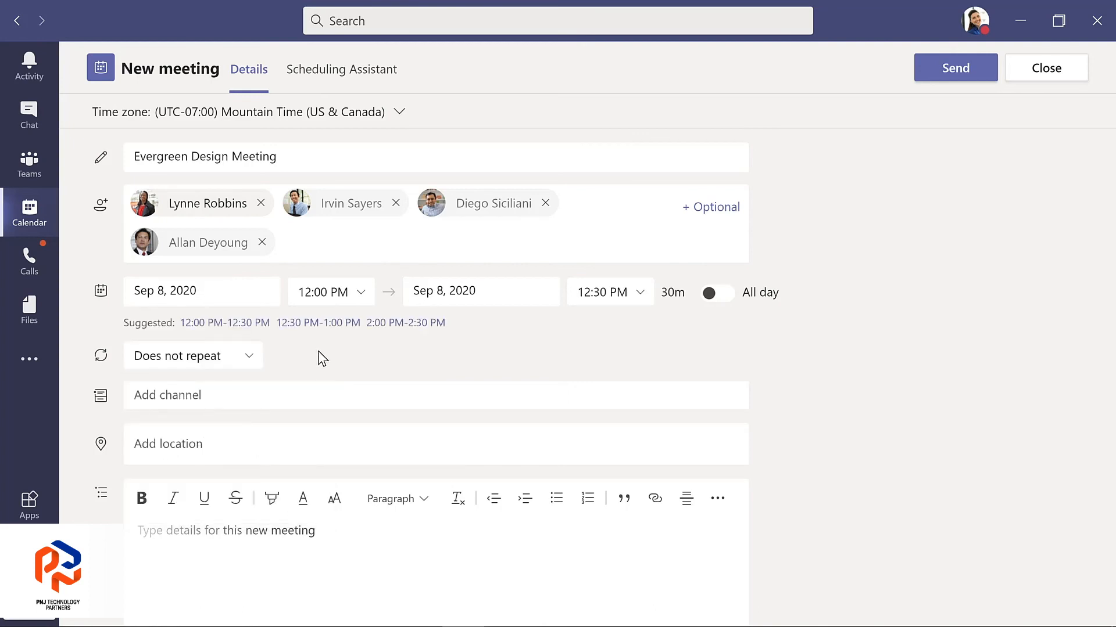
click(327, 70)
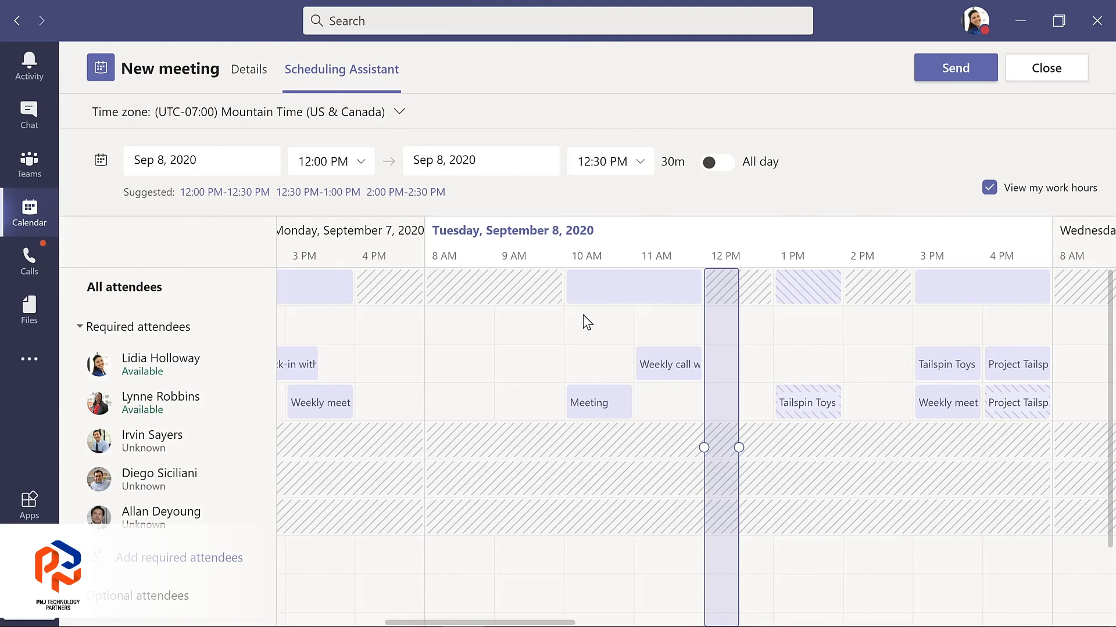
drag(739, 451, 777, 449)
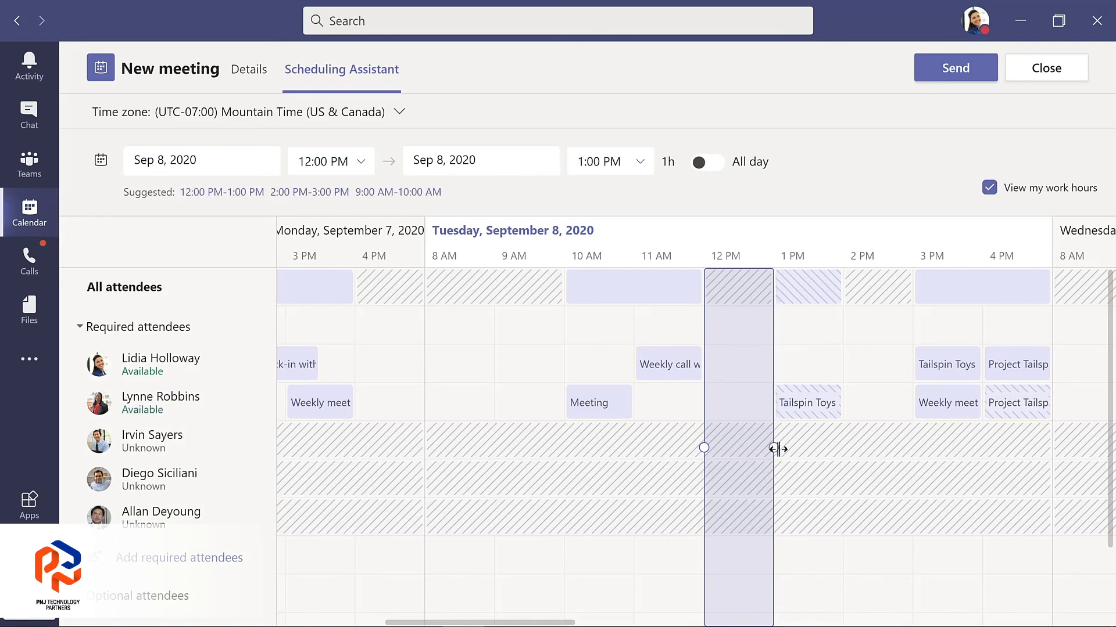
Assign the meeting to the Design channel of Evergreen Project Team in the meeting details
click(249, 71)
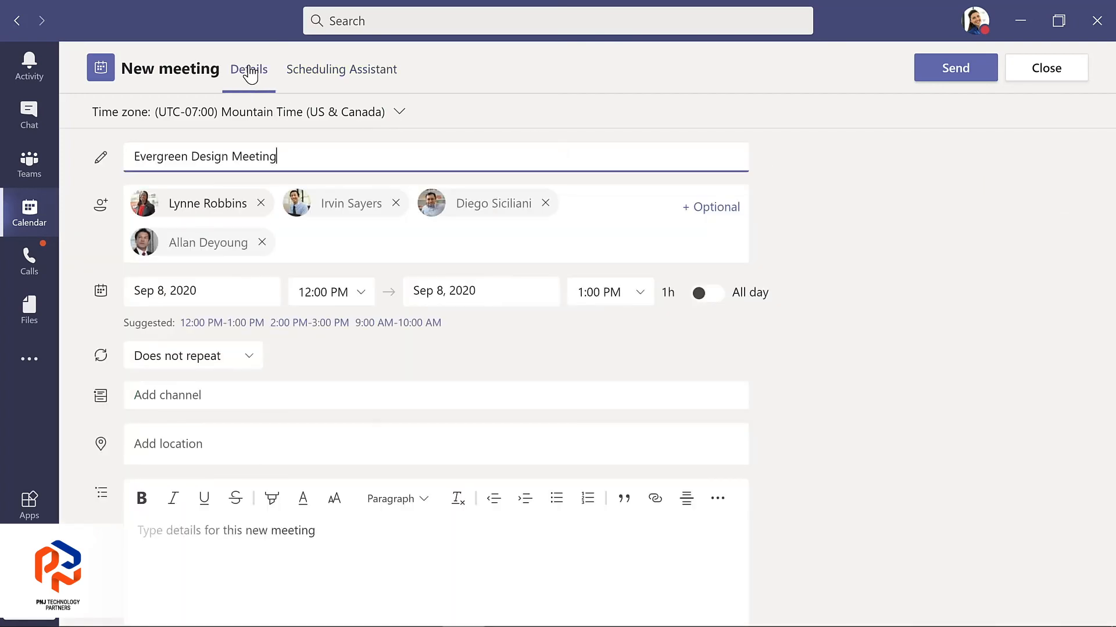
click(261, 397)
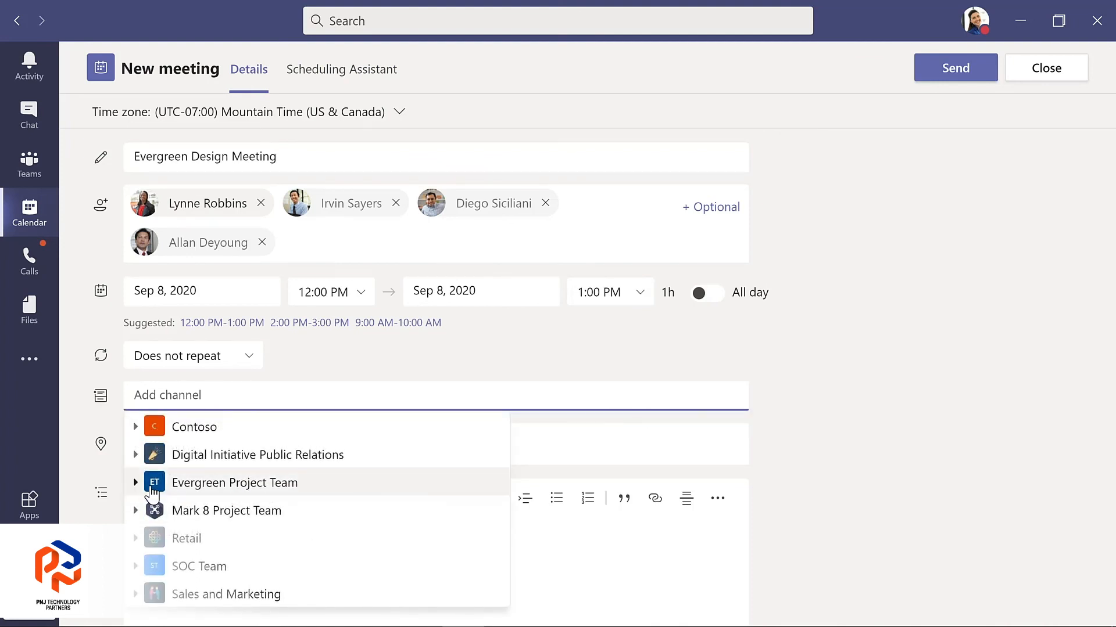
click(136, 483)
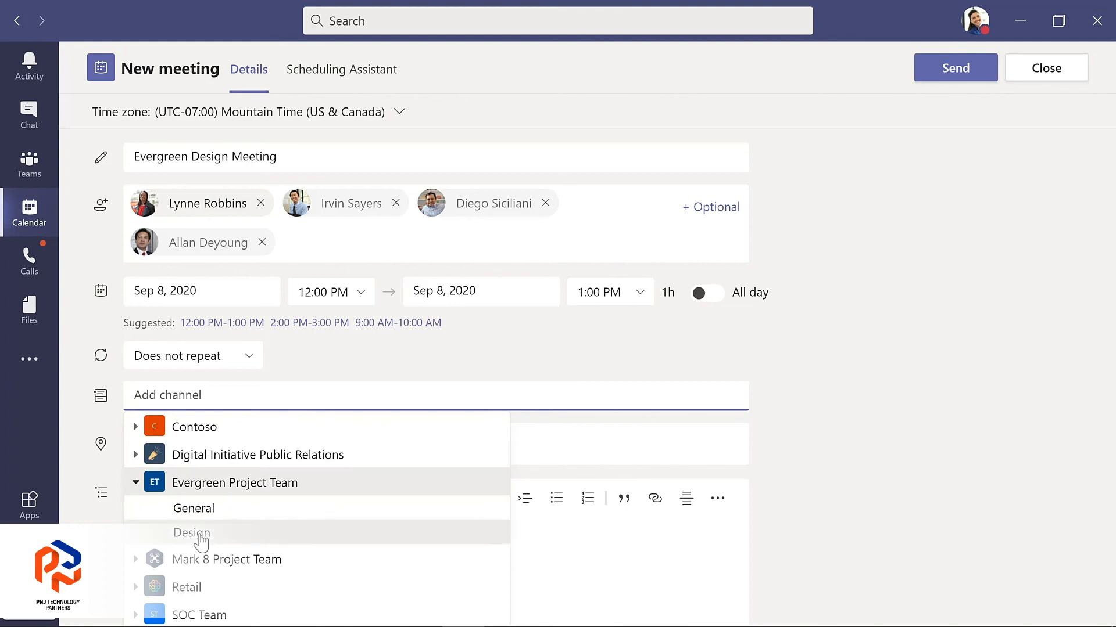
click(200, 532)
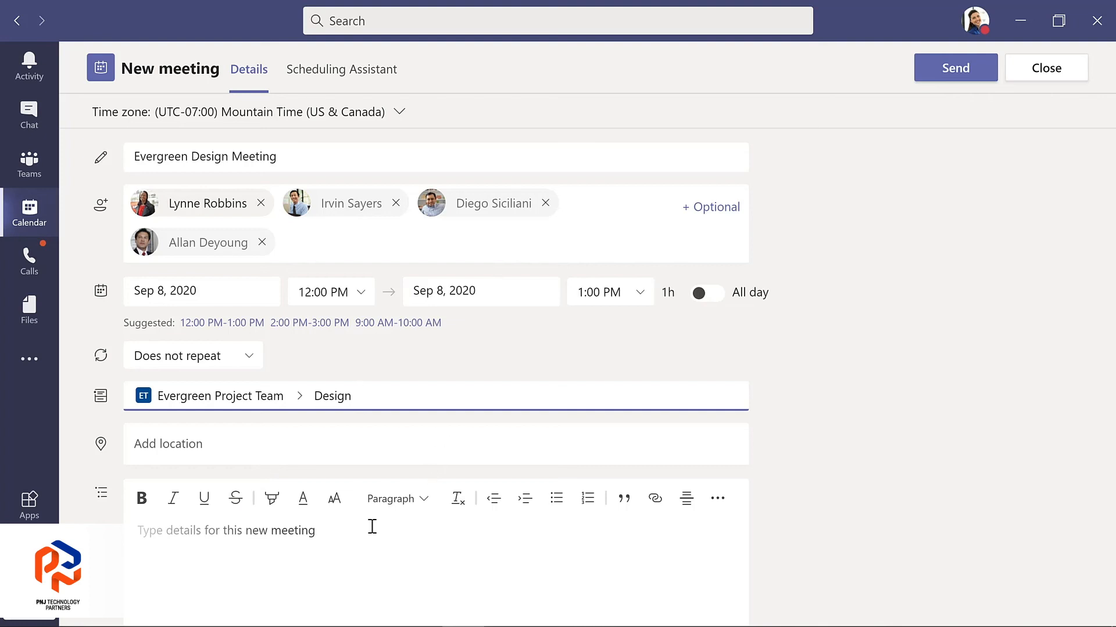
Enter "Kickoff meeting for design team" as the meeting description and send the invitation
click(307, 530)
text(Kickoff meeting for design team)
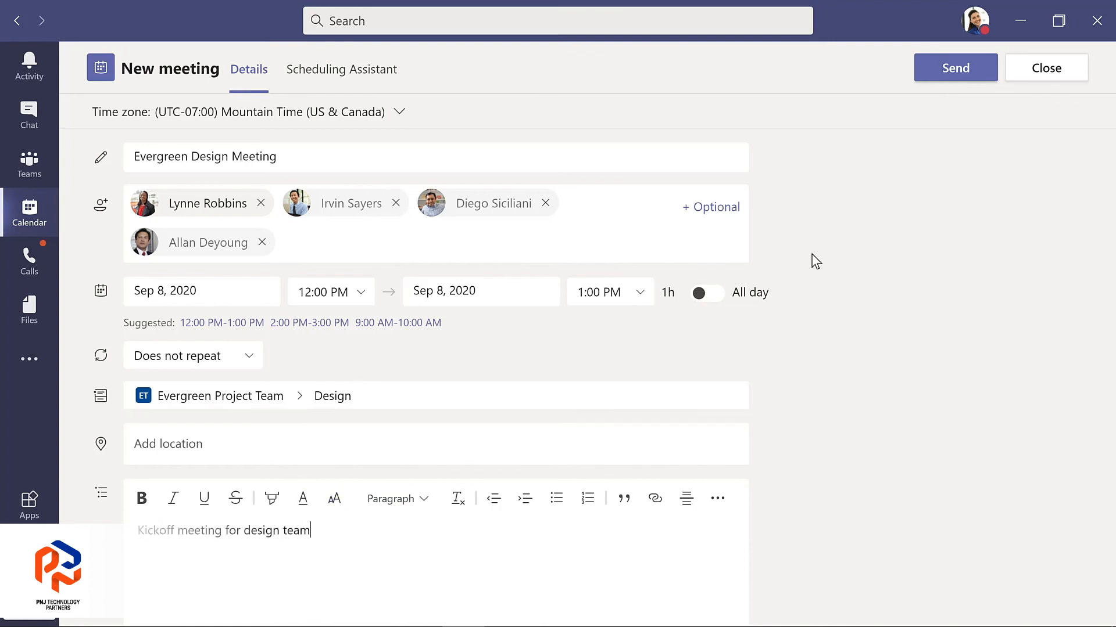
click(946, 76)
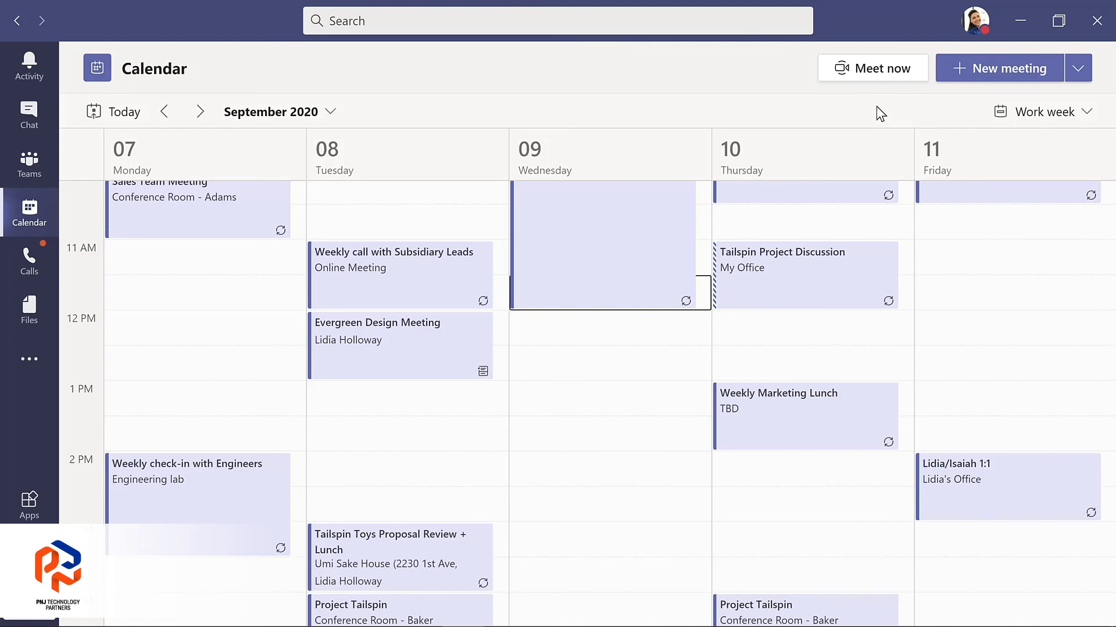
Start an instant meeting titled "Updates to planning document" in the Design channel of Mark 8 Project Team
click(32, 167)
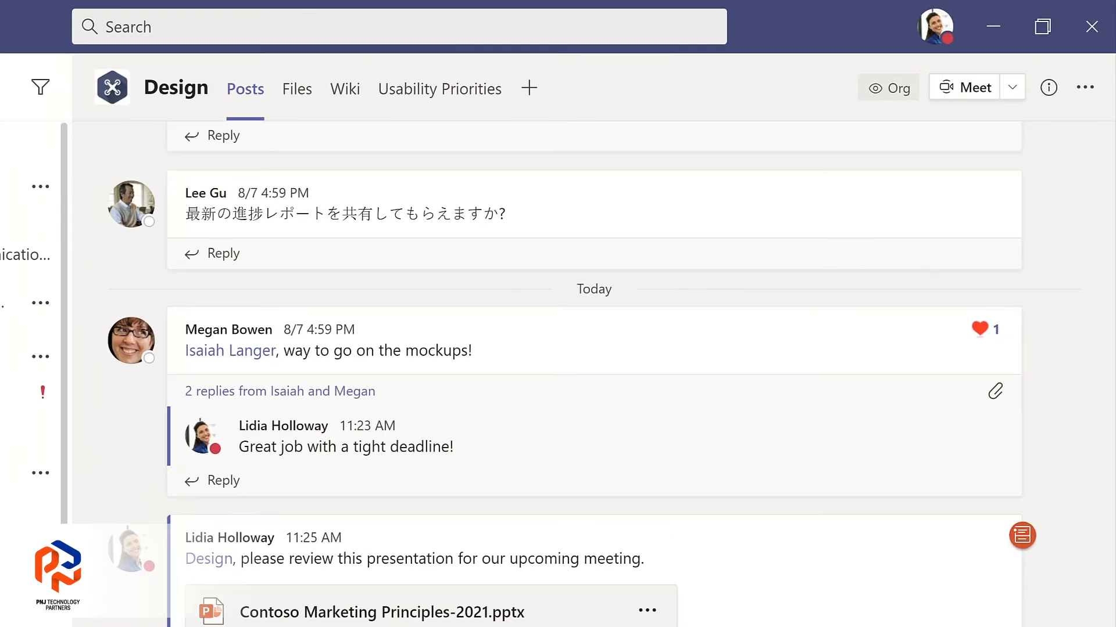
click(1035, 68)
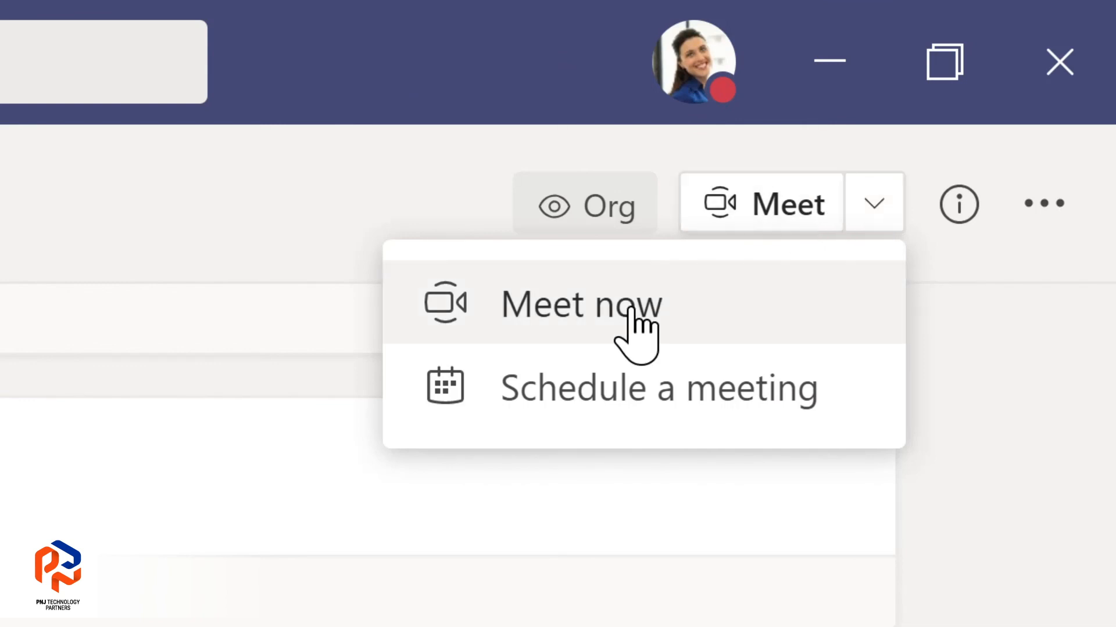
click(589, 314)
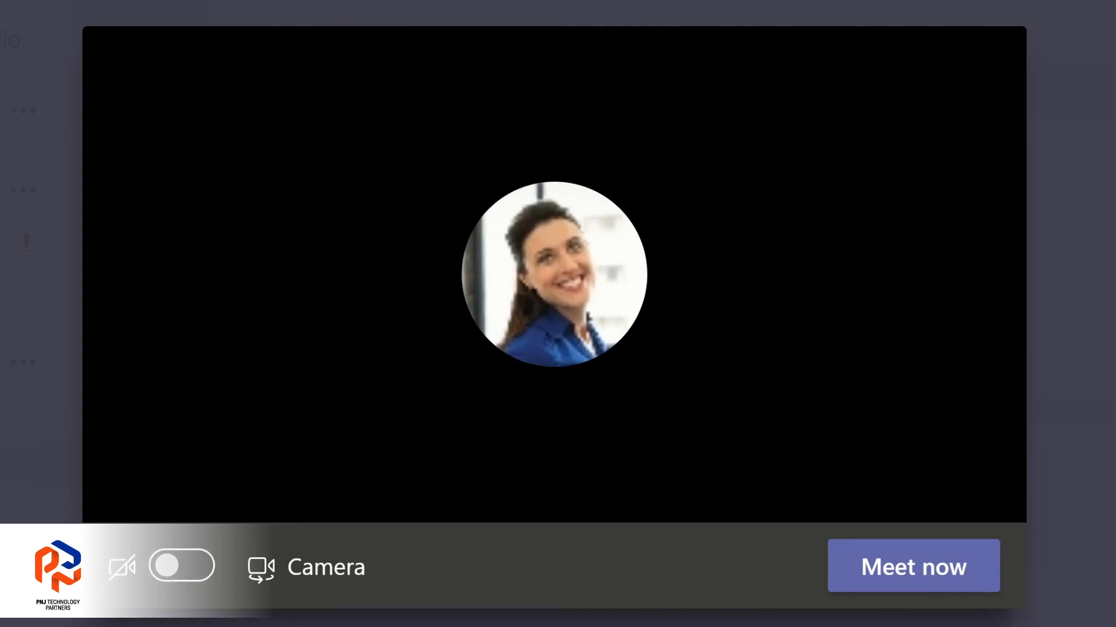
text(Updates)
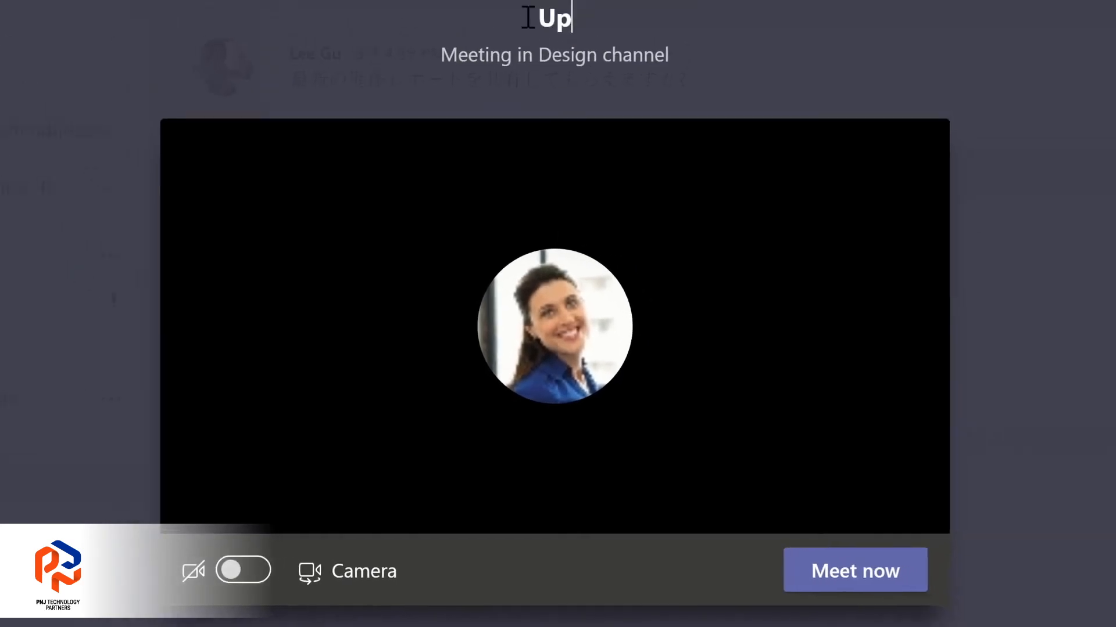
text( to planning document)
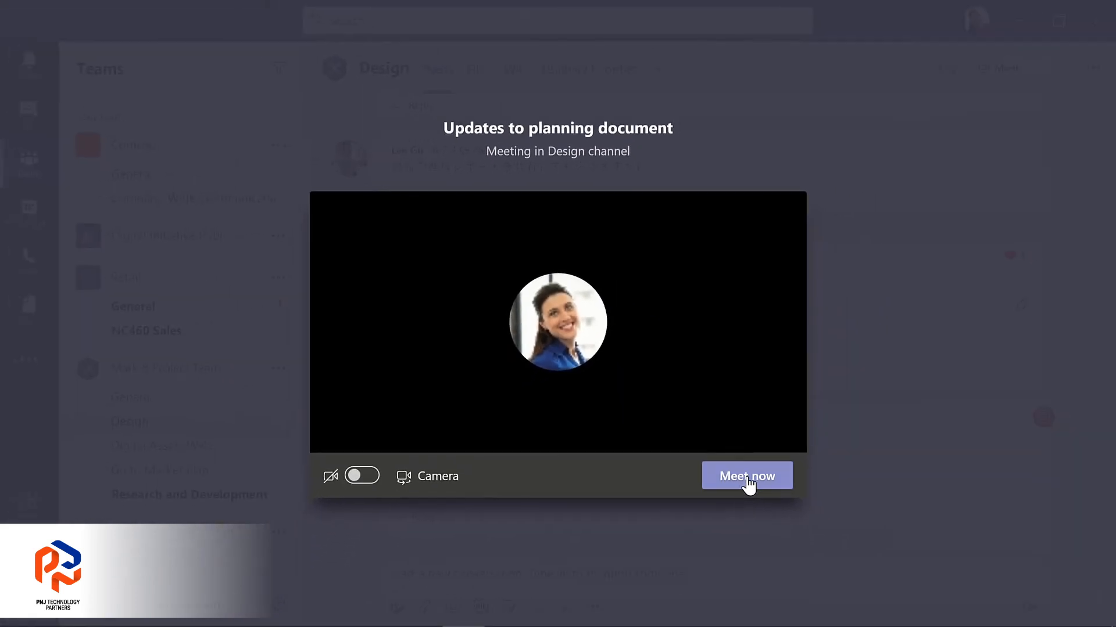
click(807, 548)
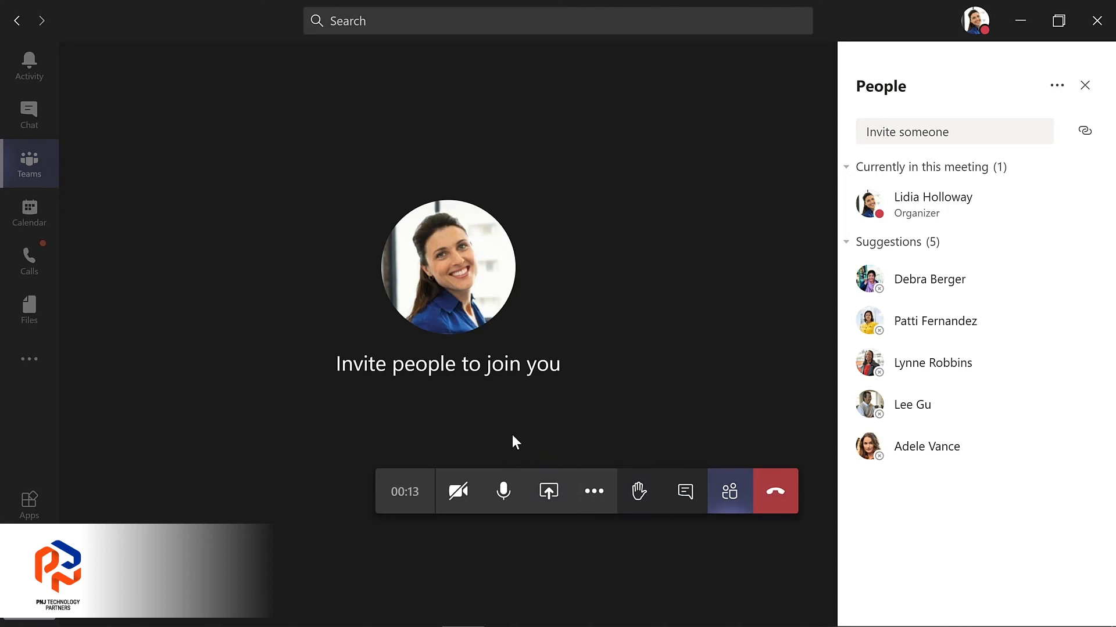
click(596, 503)
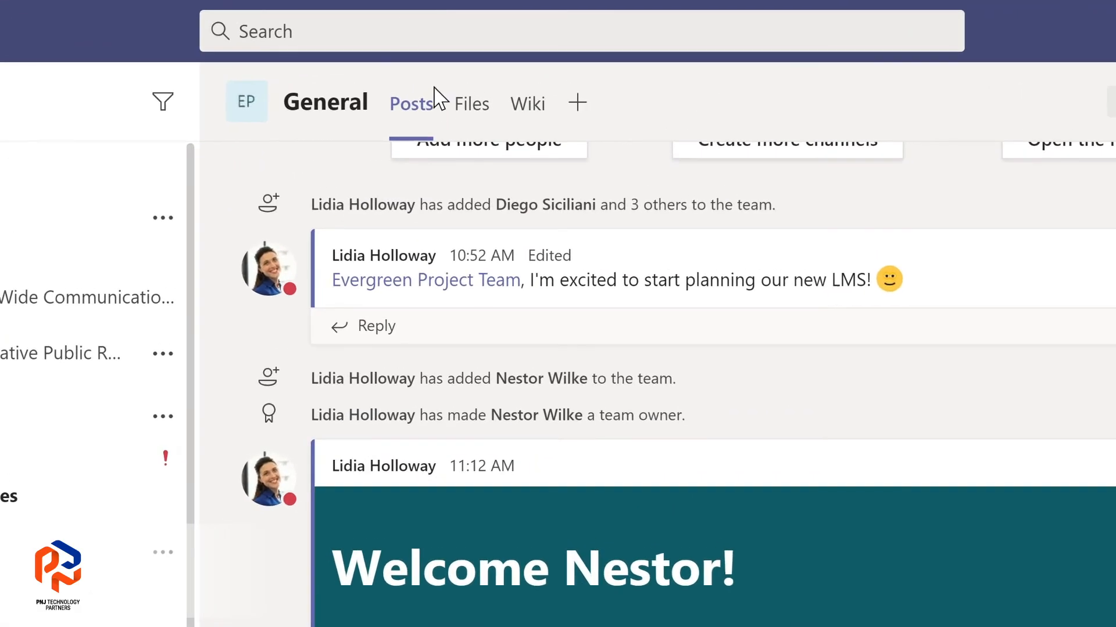
Search for "marketing" across Teams and view all results
click(408, 26)
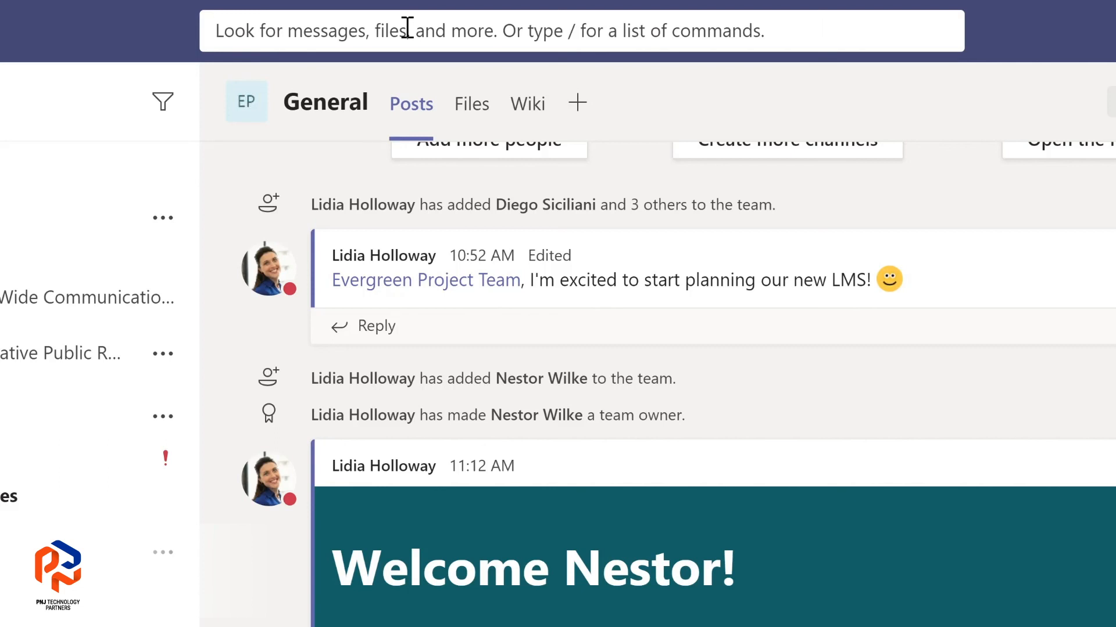
text(marketing)
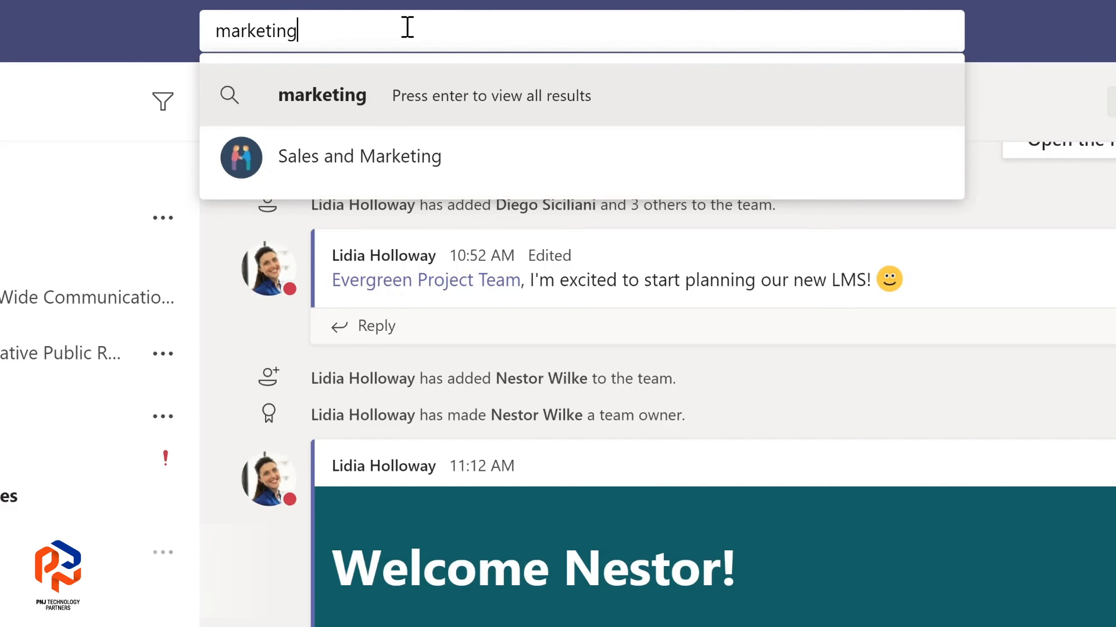
key(Return)
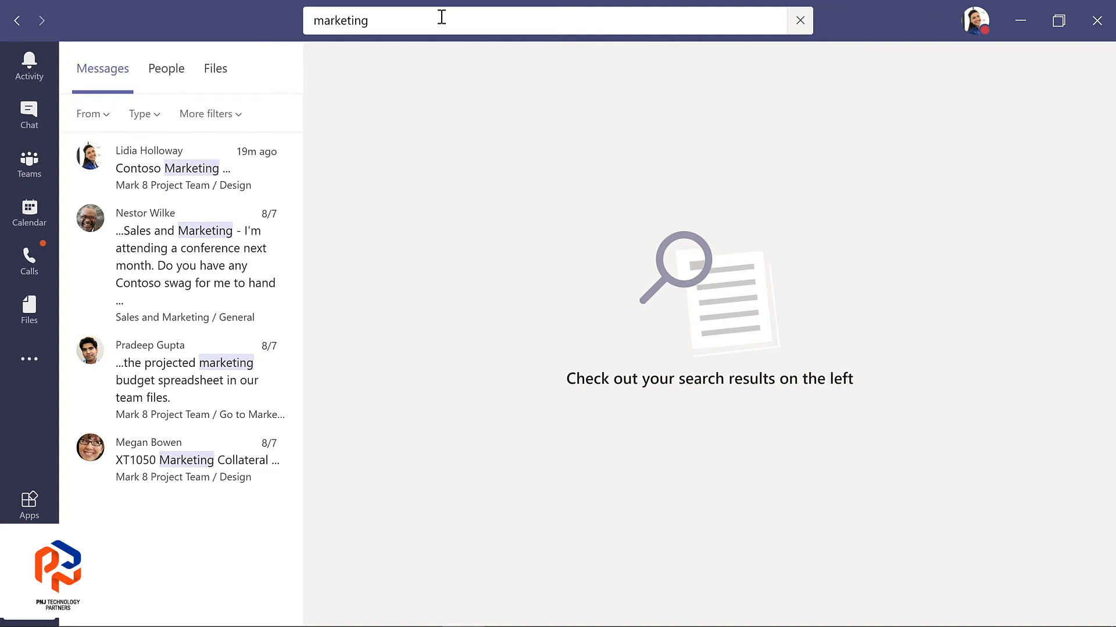
click(286, 243)
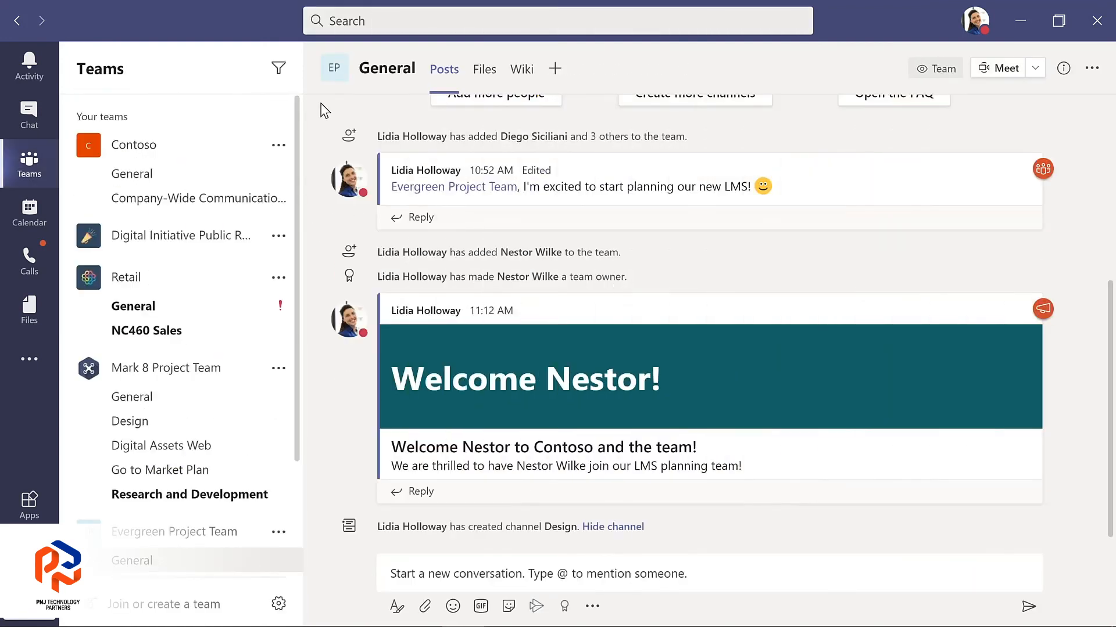
Display the available slash commands and run /keys to show the keyboard shortcuts
click(381, 21)
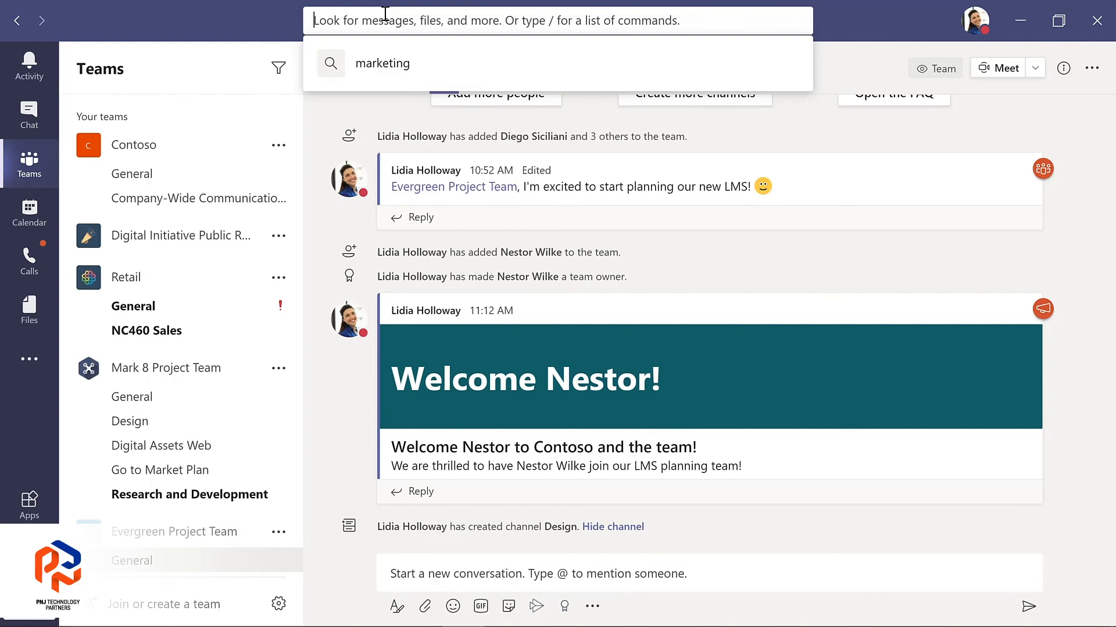
text(/)
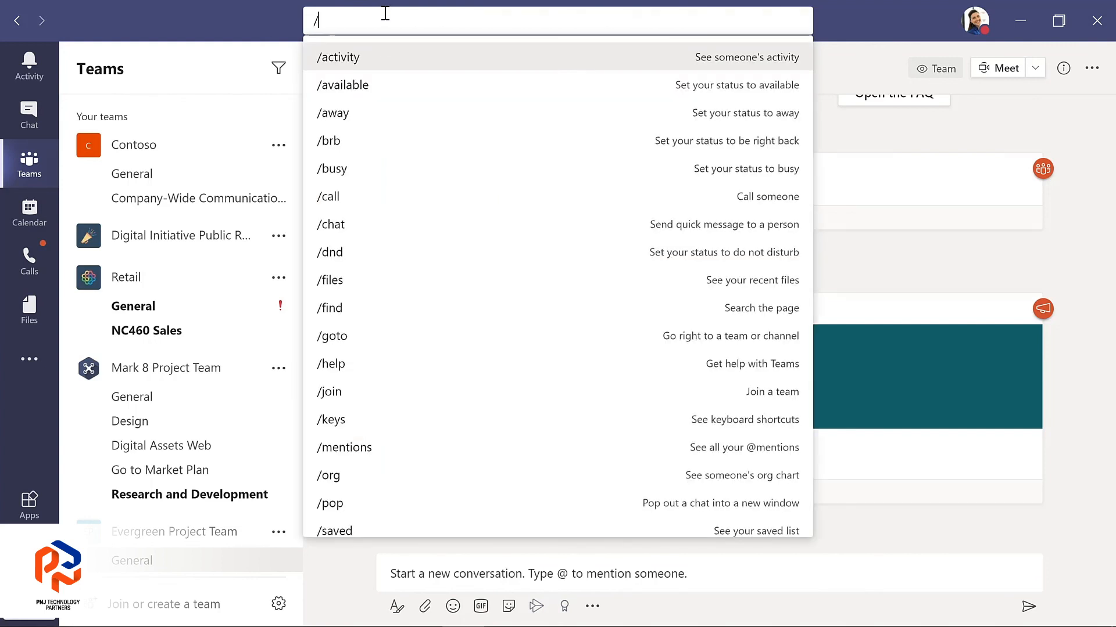
key(Escape)
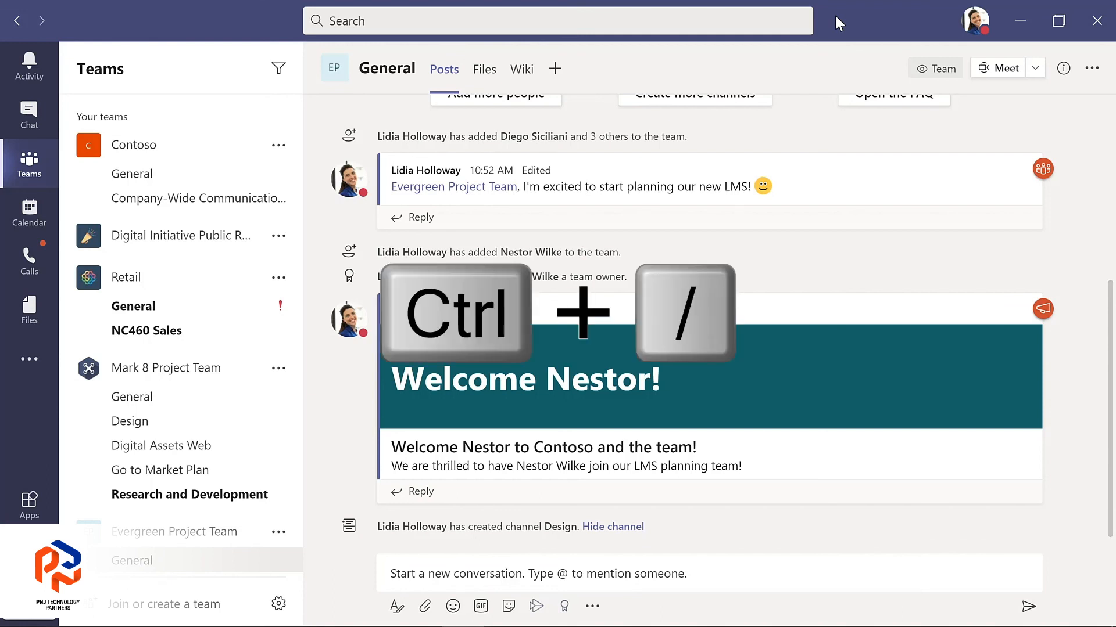
key(ctrl+slash)
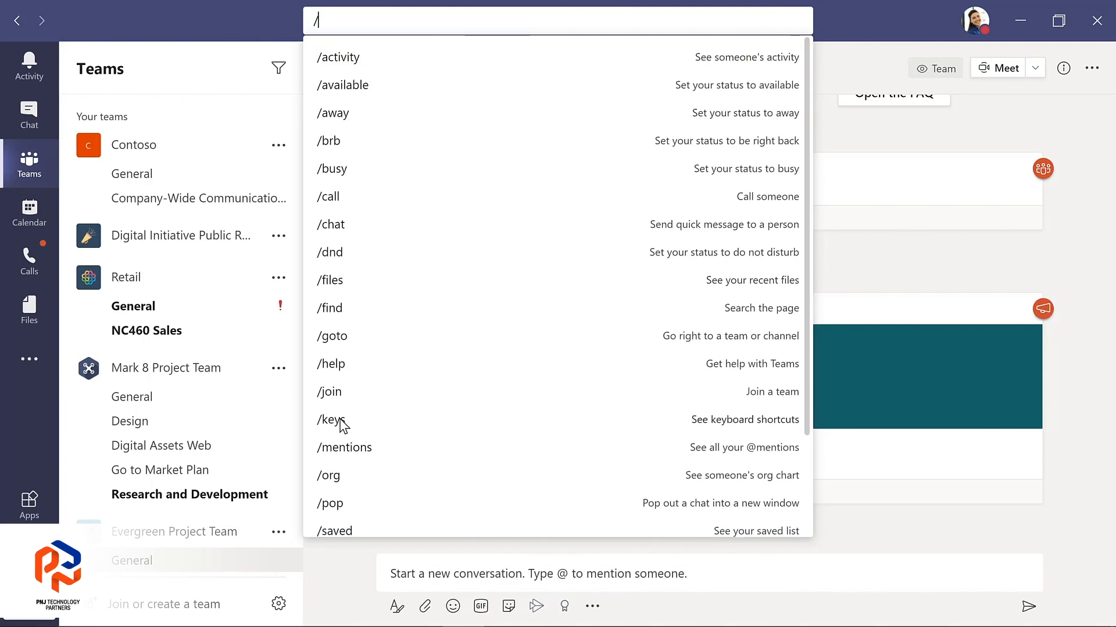
key(Escape)
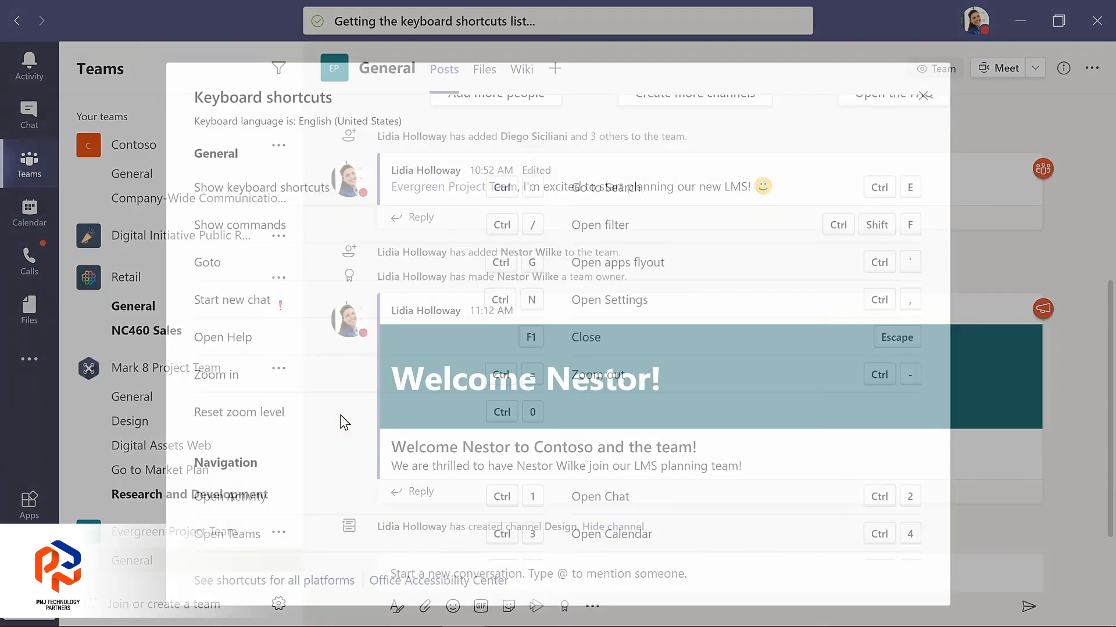